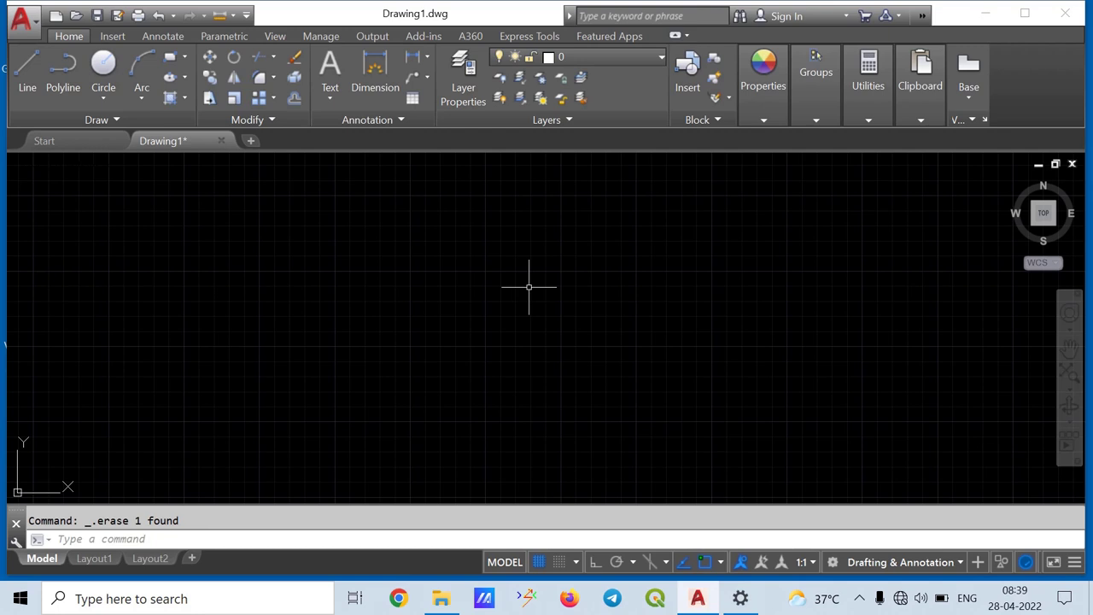
pyautogui.click(440, 598)
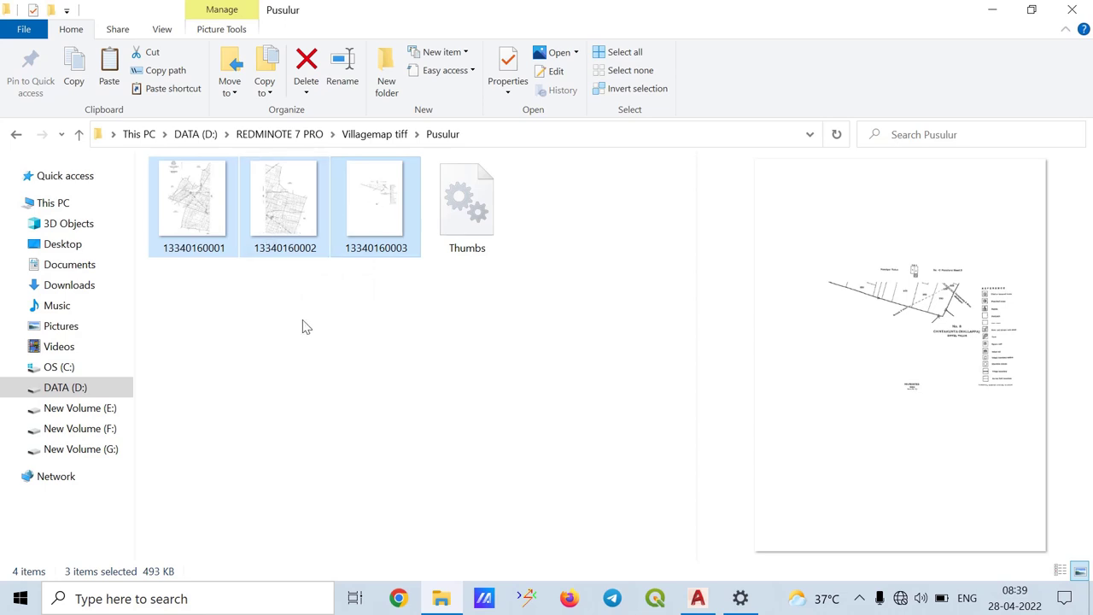
pyautogui.click(218, 224)
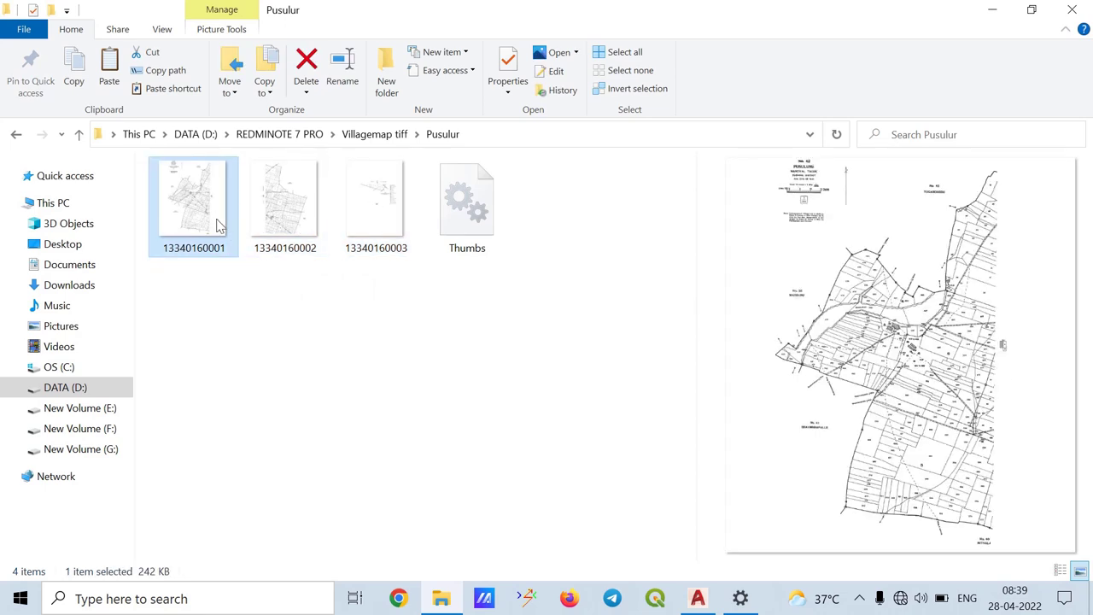
pyautogui.rightClick(219, 224)
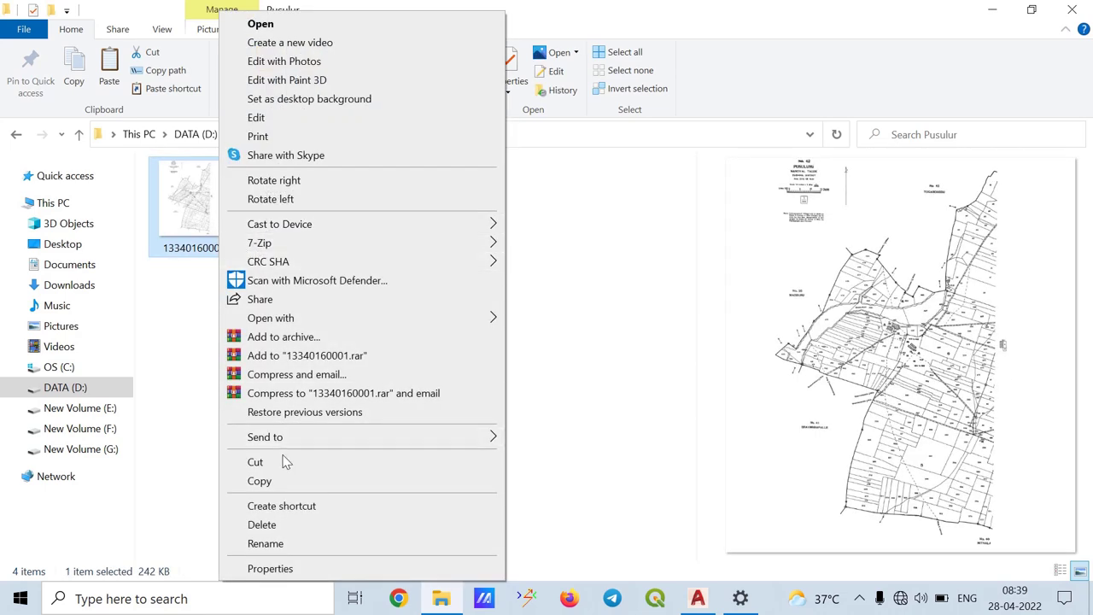
pyautogui.click(260, 480)
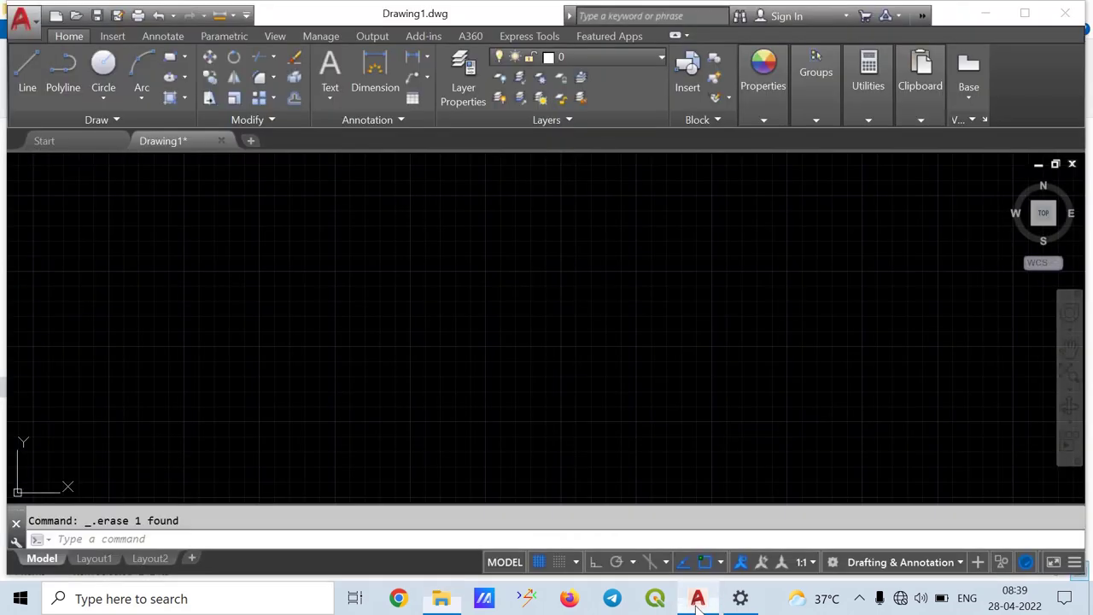
# Paste the first map image into Drawing1 at scale 1 with rotation 0
pyautogui.click(698, 598)
pyautogui.rightClick(291, 339)
pyautogui.click(342, 382)
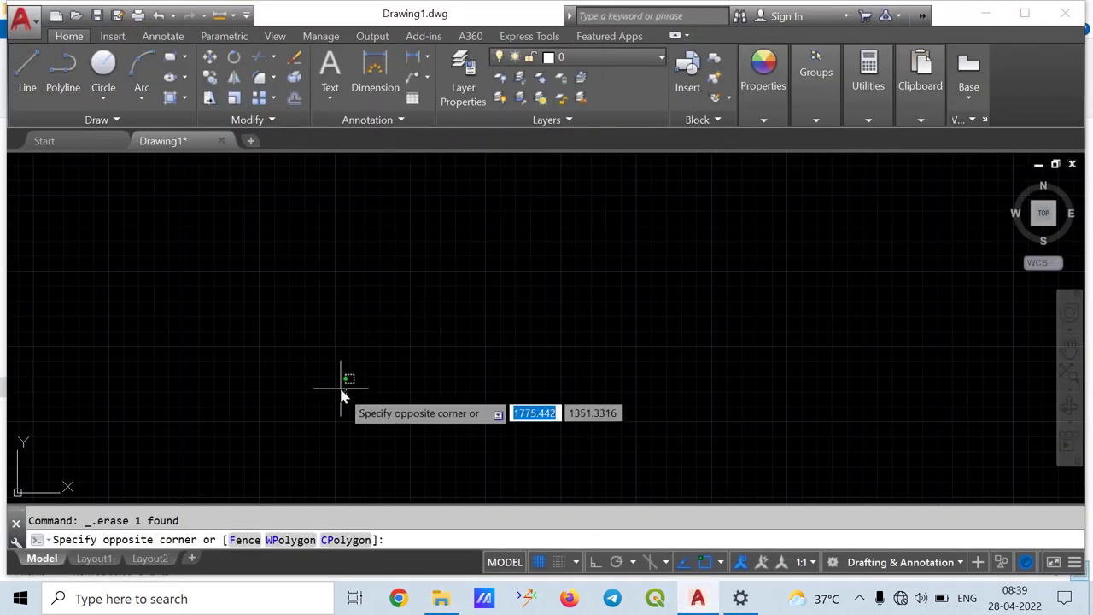
pyautogui.hotkey('ctrl', 'v')
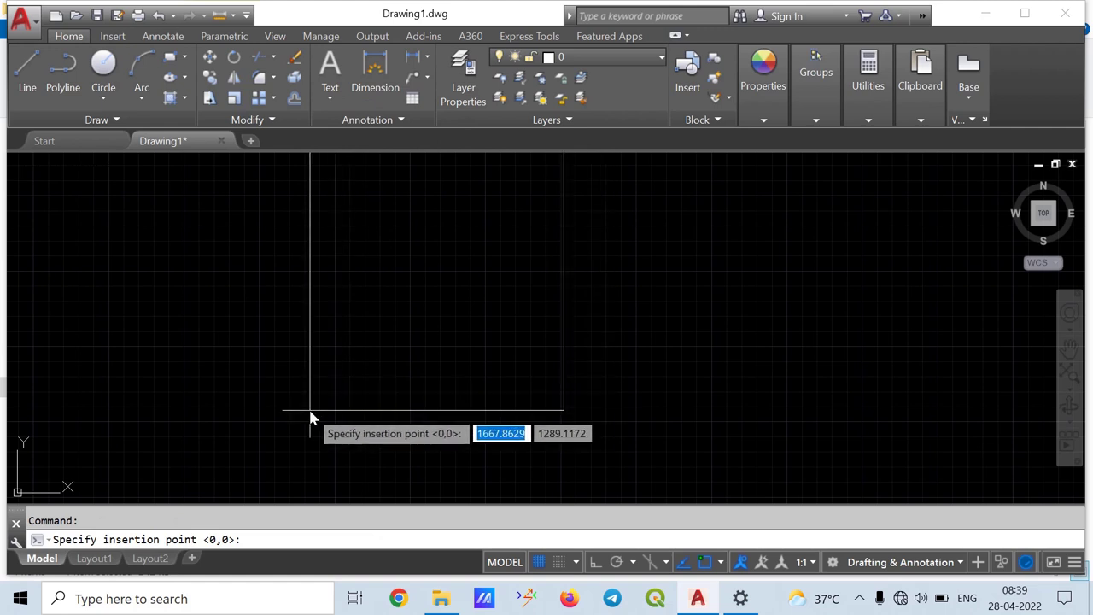
pyautogui.click(310, 411)
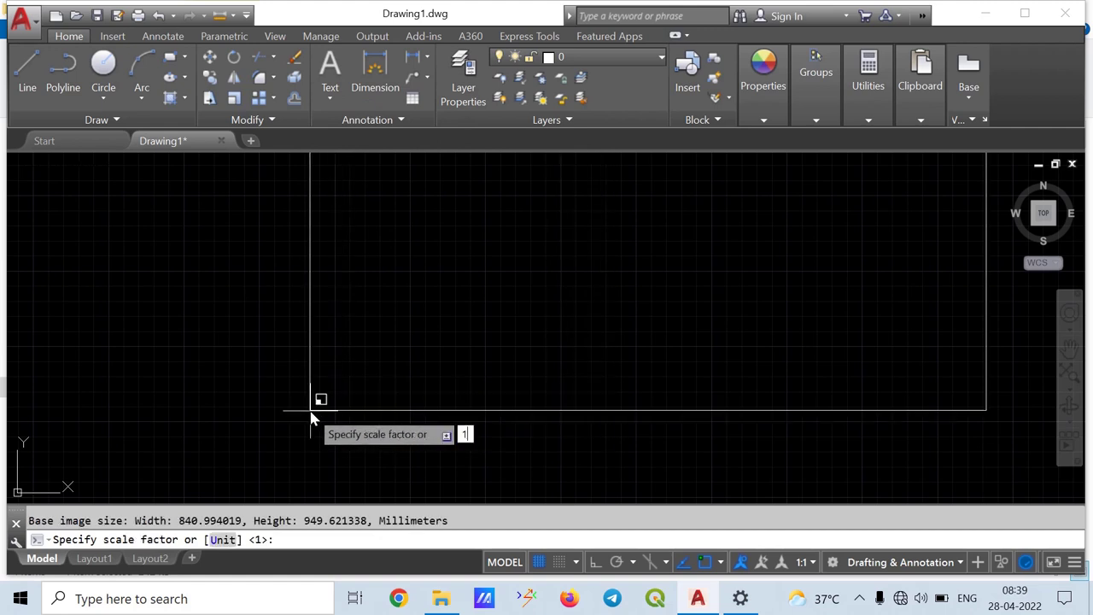
pyautogui.press('Return')
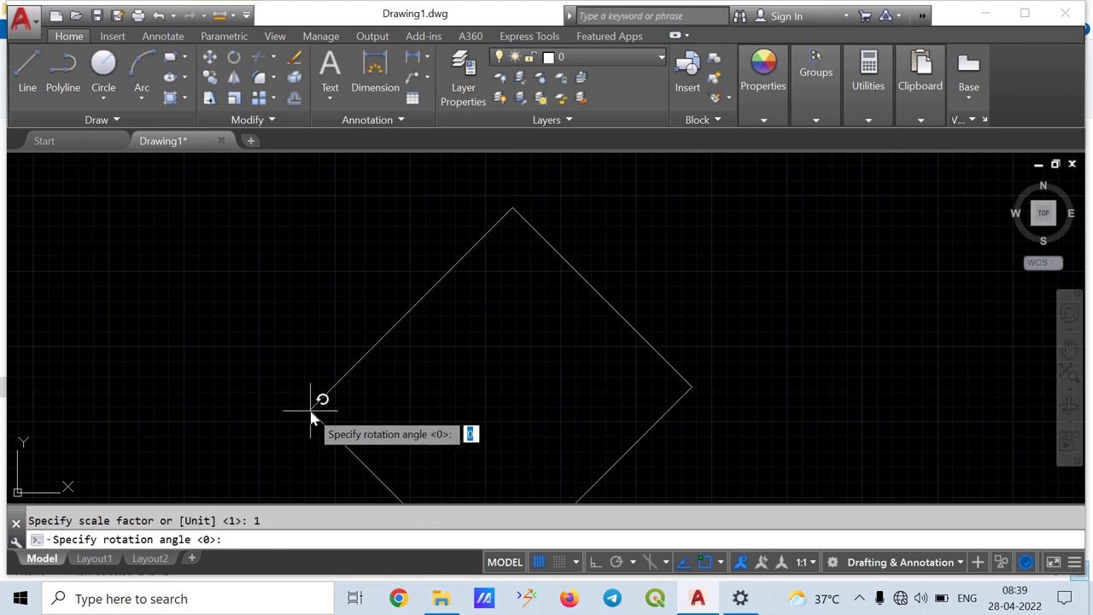
pyautogui.press('Return')
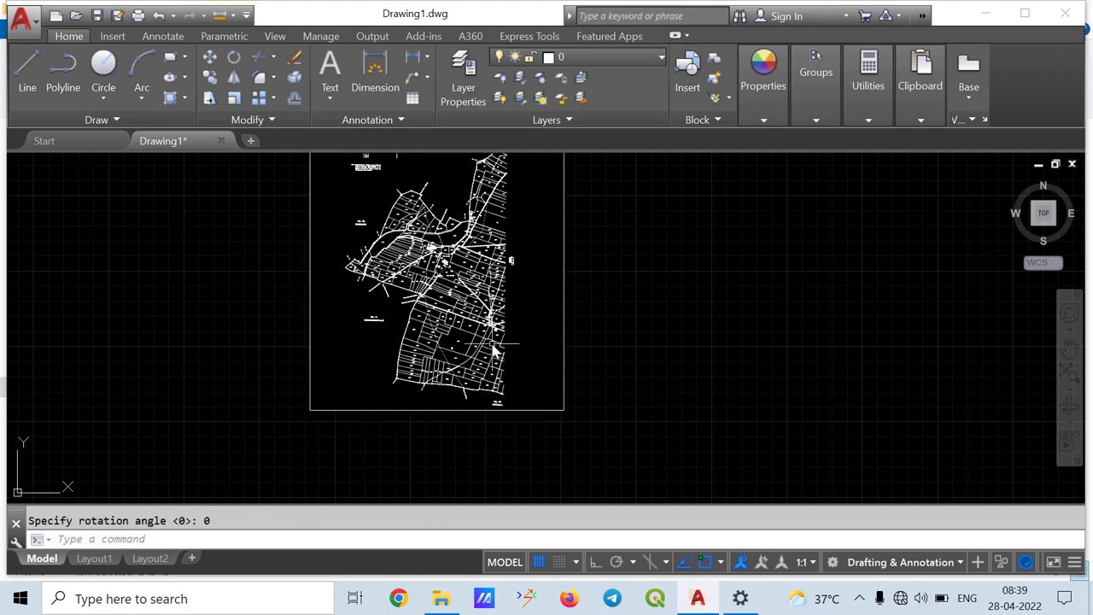
pyautogui.scroll(-2, 493, 350)
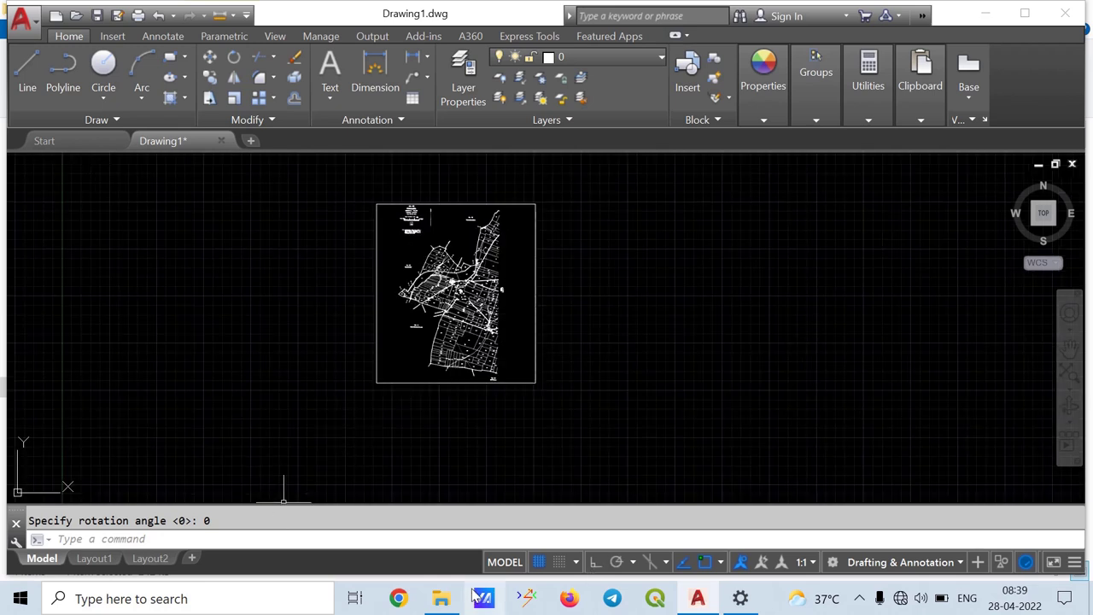
pyautogui.click(441, 598)
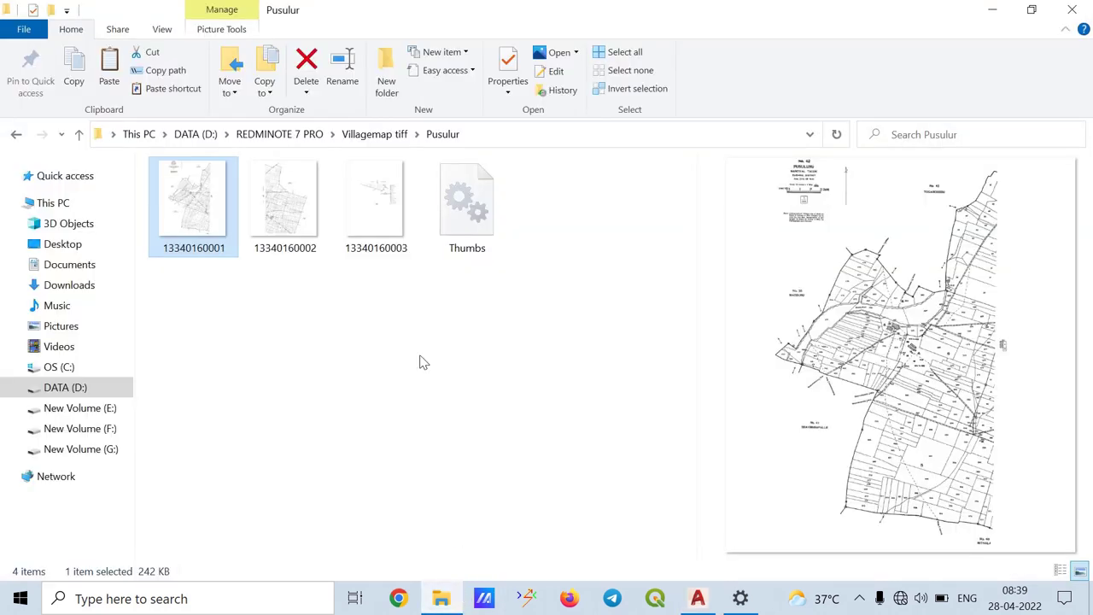
pyautogui.click(316, 217)
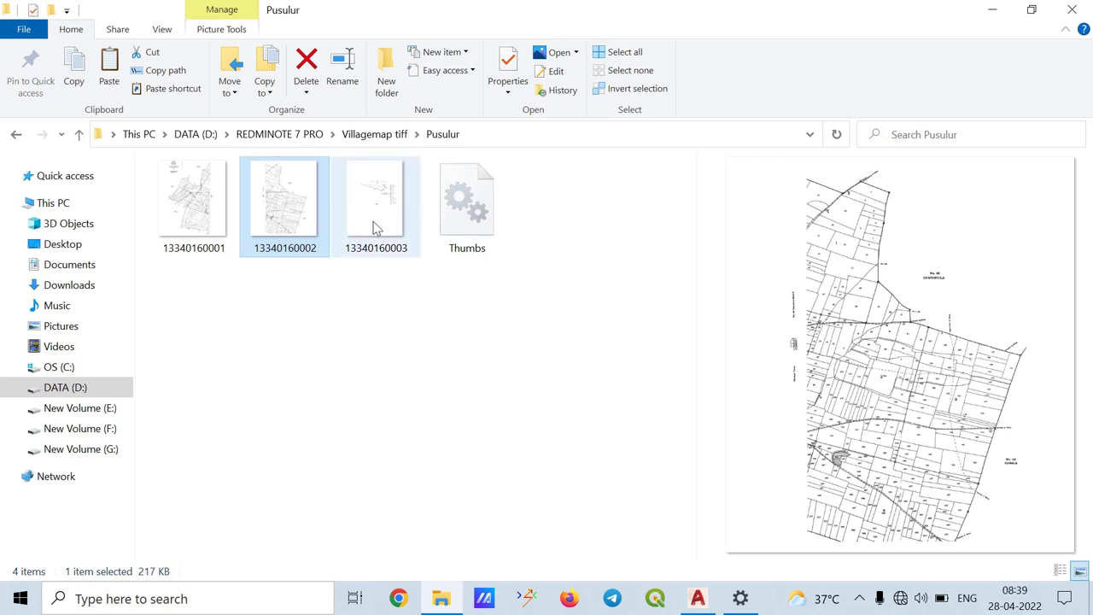
pyautogui.click(696, 599)
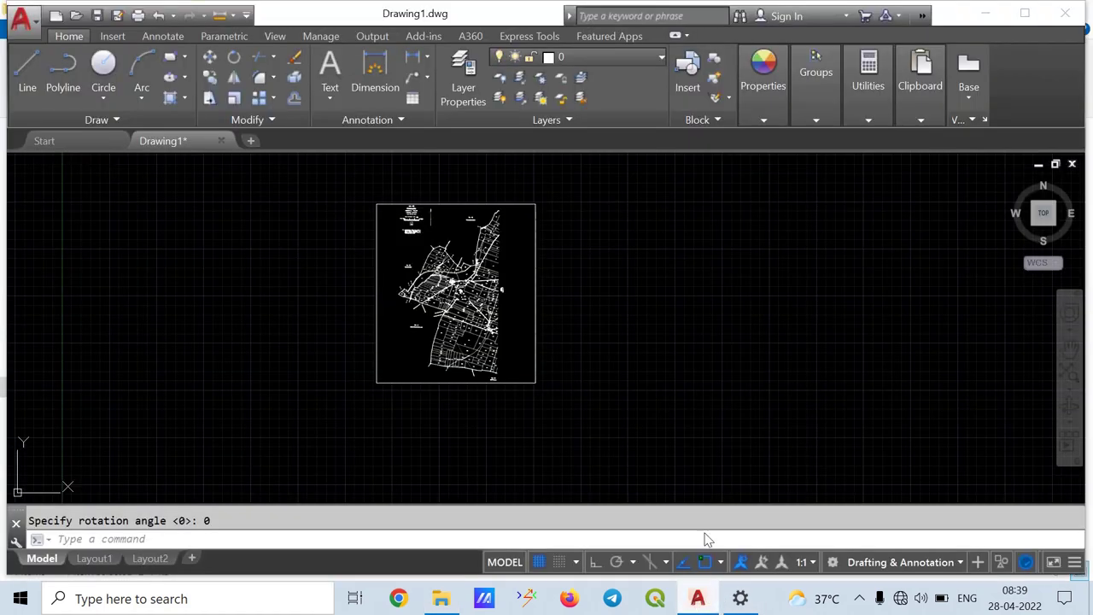
pyautogui.click(667, 385)
pyautogui.hotkey('ctrl', 'v')
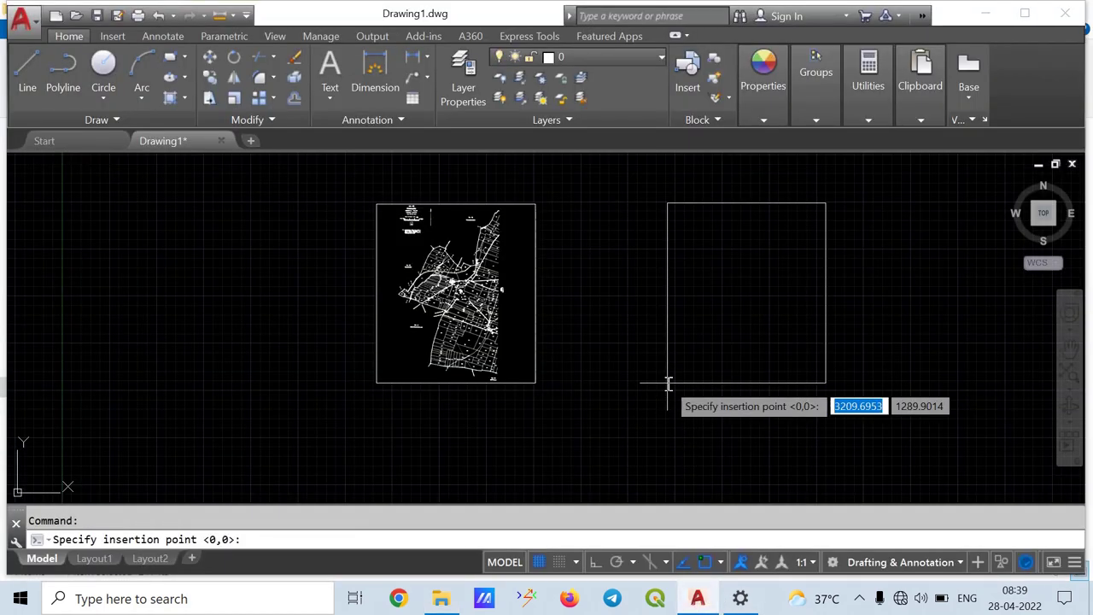
pyautogui.click(667, 384)
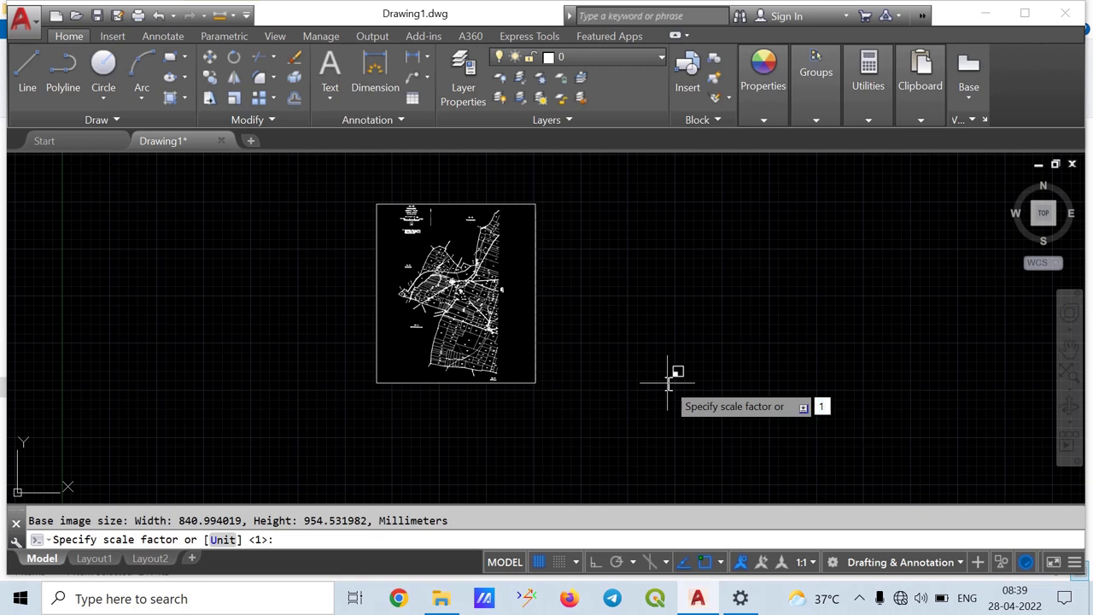
pyautogui.press('Return')
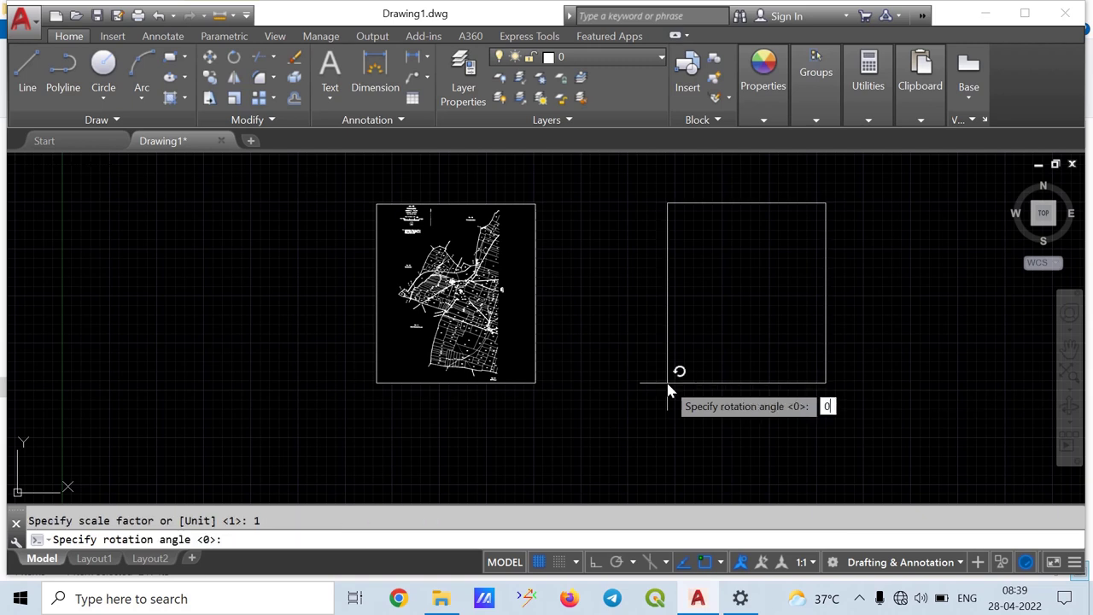
pyautogui.press('Return')
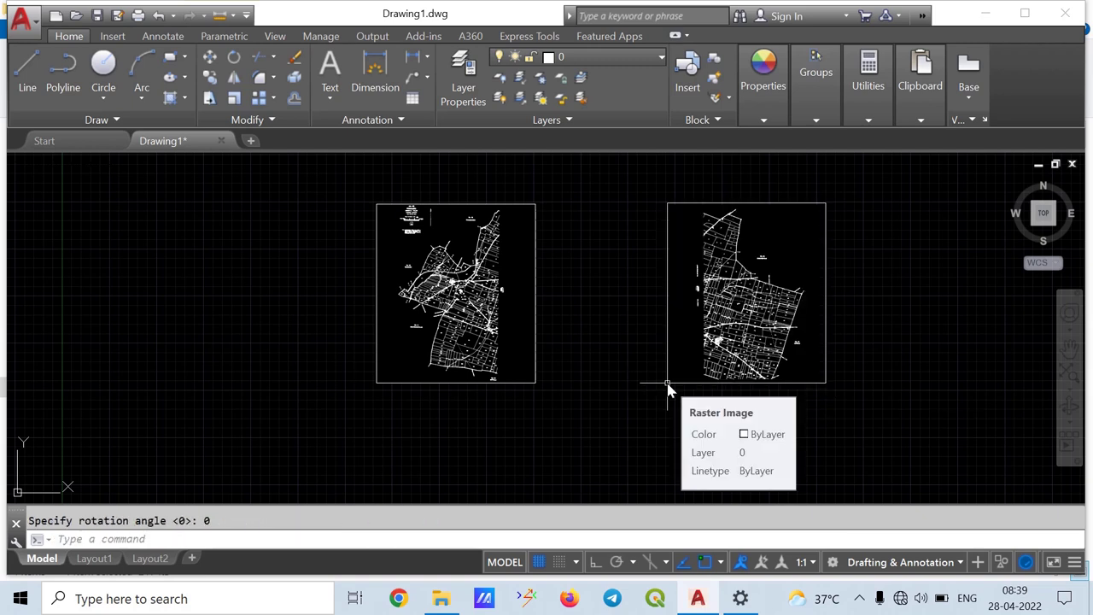
pyautogui.moveTo(652, 350); pyautogui.dragTo(586, 324, button='middle')
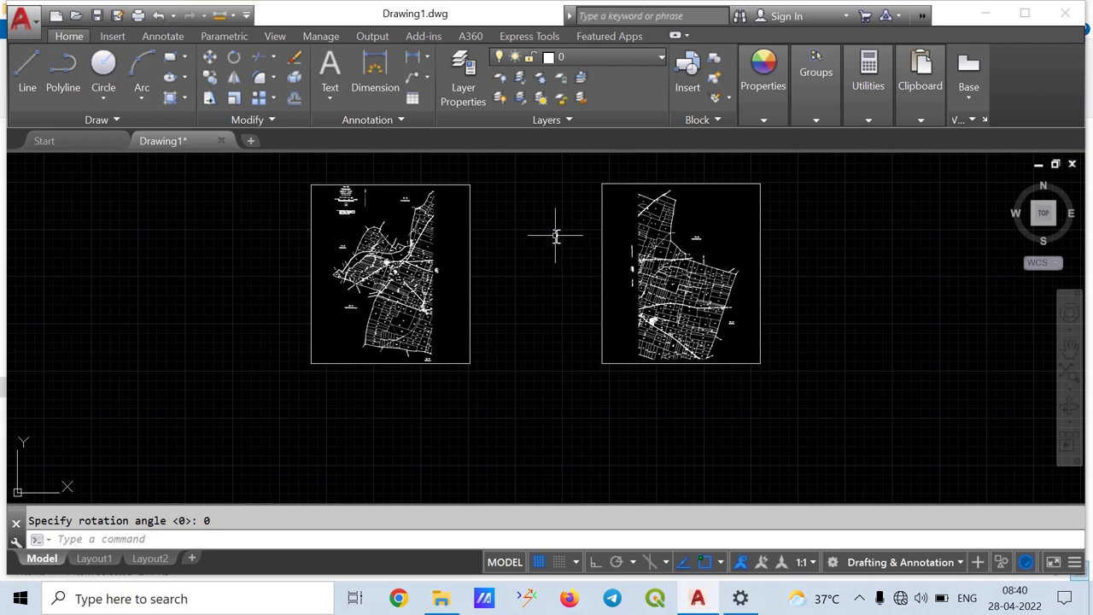
pyautogui.moveTo(530, 271); pyautogui.dragTo(559, 290, button='middle')
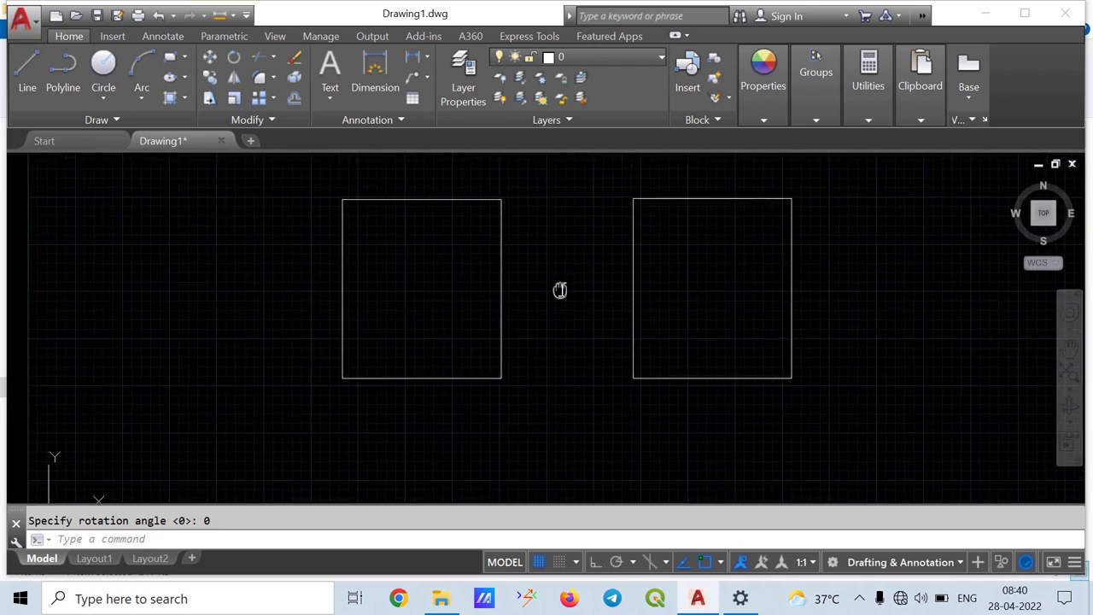
pyautogui.click(538, 170)
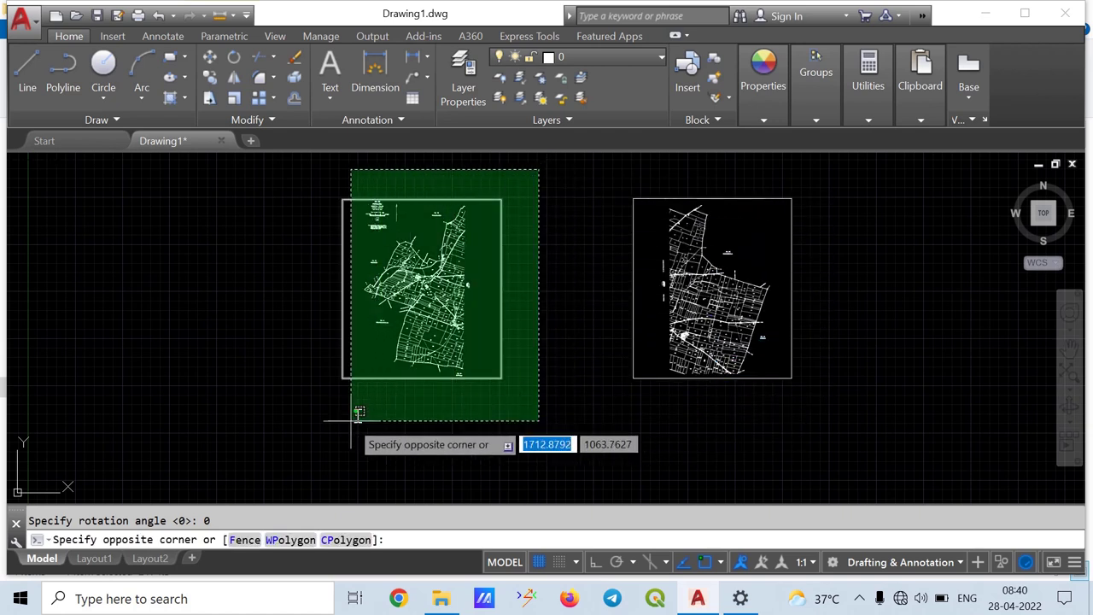
pyautogui.click(552, 363)
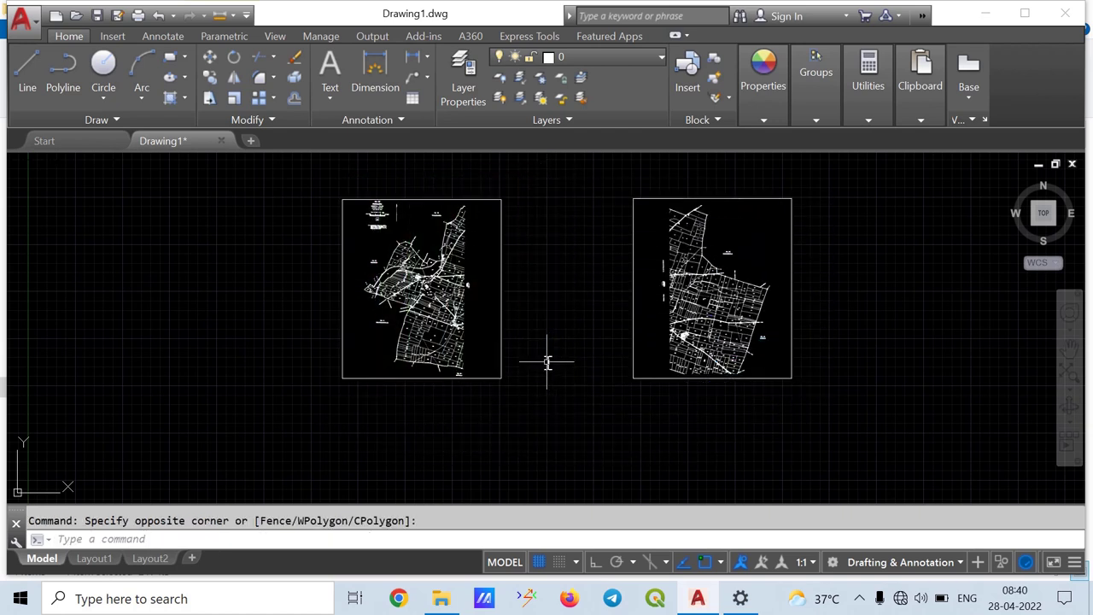
# Start ALIGN (aln) with the left map sheet window-selected
pyautogui.write('a')
pyautogui.write('l')
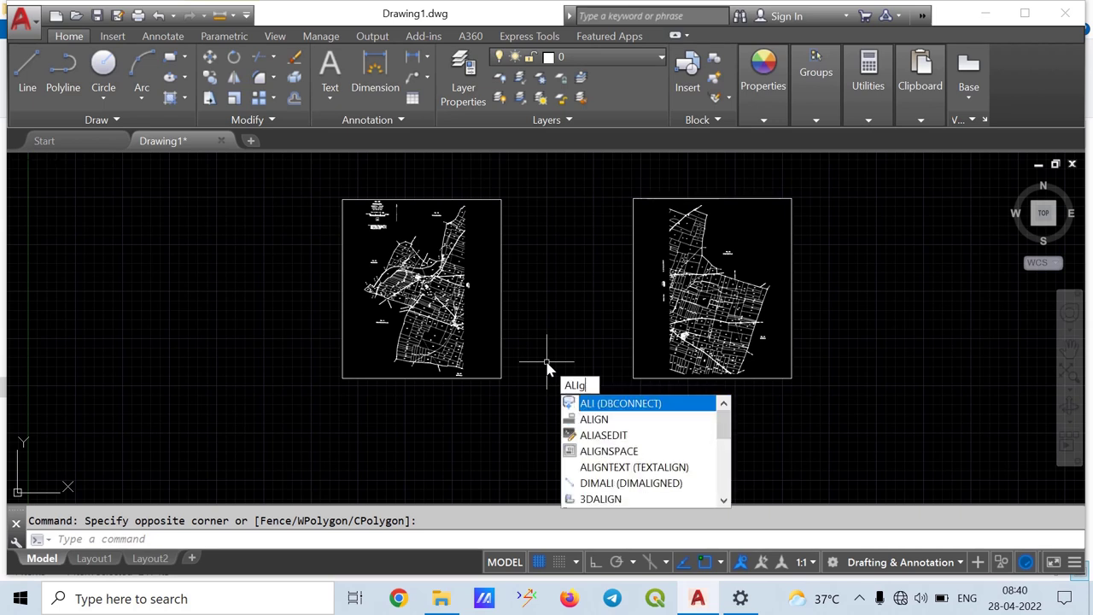
pyautogui.write('n')
pyautogui.press('Return')
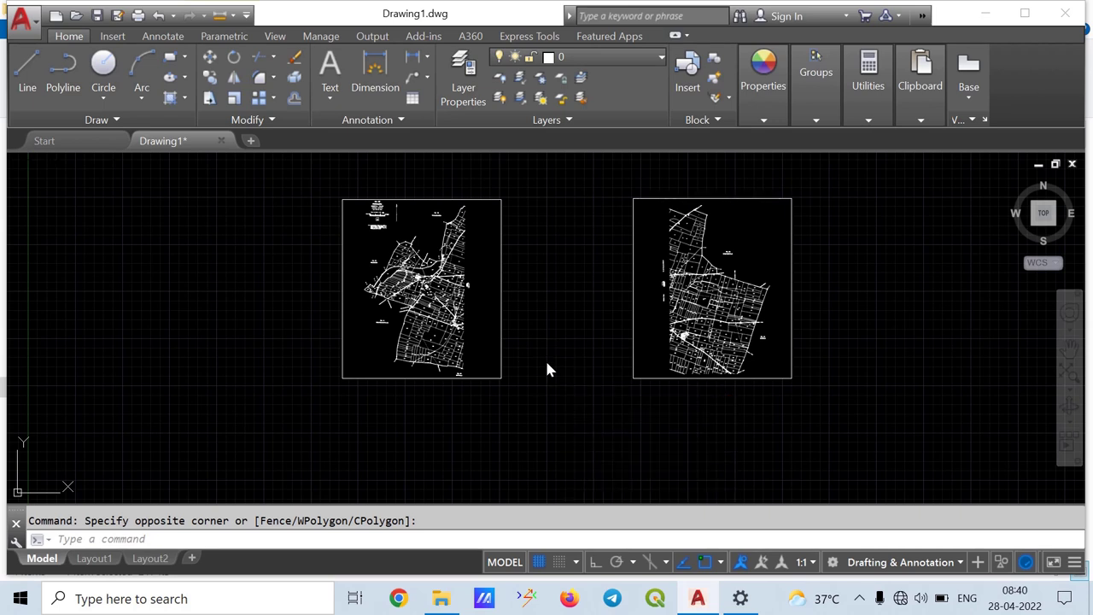
pyautogui.click(496, 165)
pyautogui.write('ALIGN')
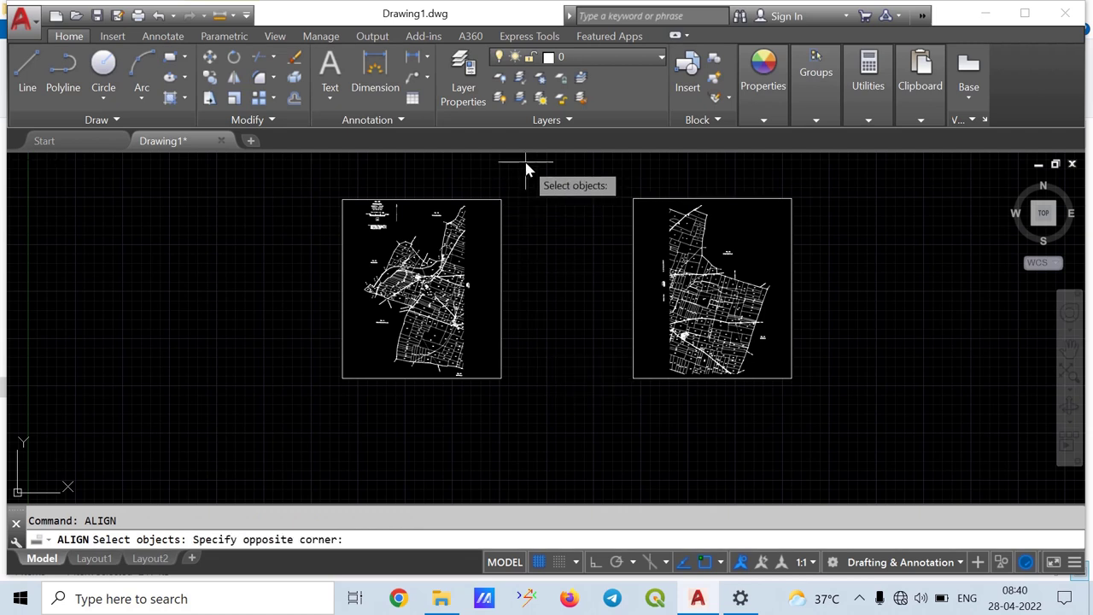
pyautogui.click(289, 430)
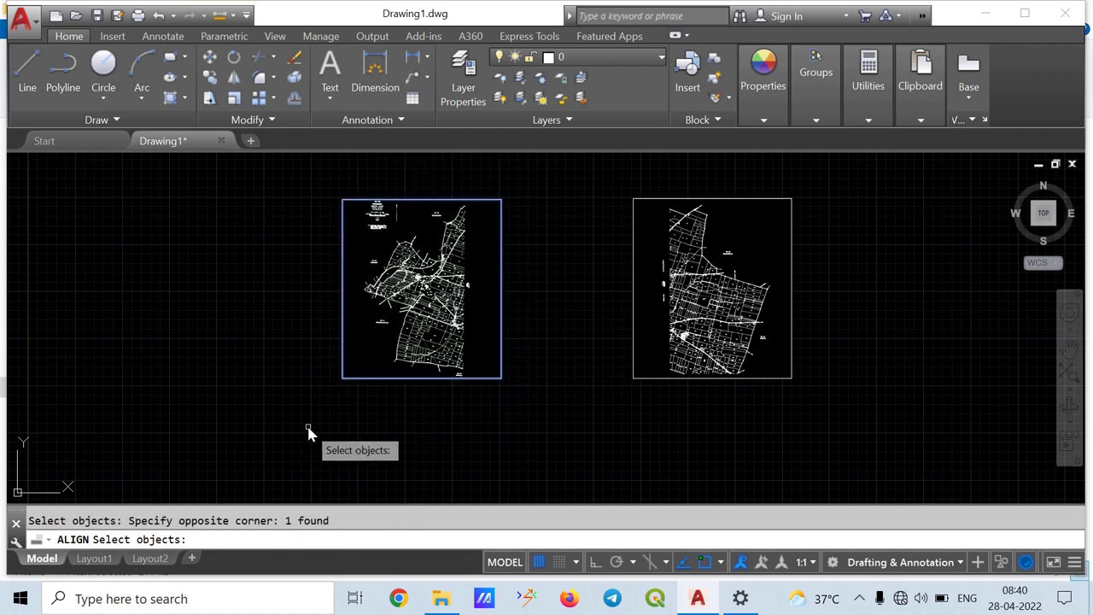
pyautogui.press('Return')
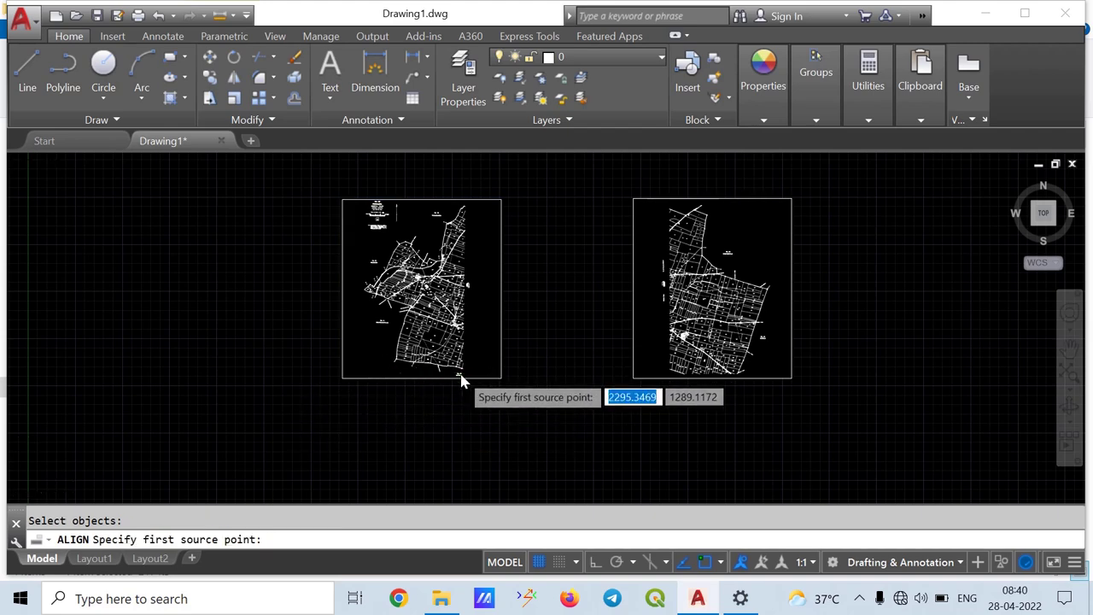
# Set the first source point at the road corner below parcel 277
pyautogui.scroll(5, 471, 381)
pyautogui.scroll(5, 471, 369)
pyautogui.scroll(3, 450, 355)
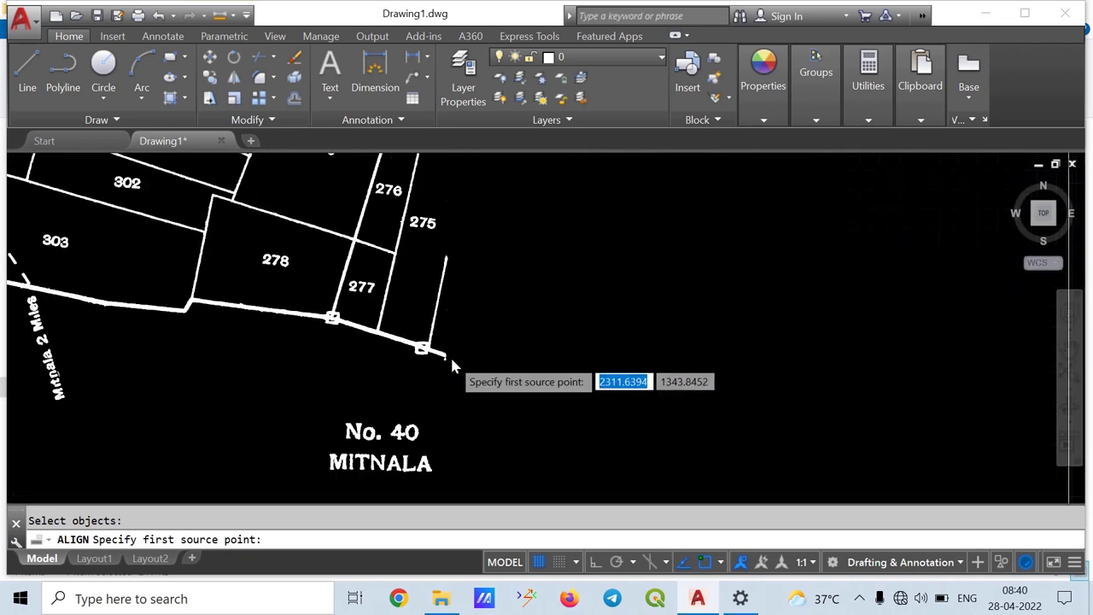
pyautogui.scroll(4, 437, 359)
pyautogui.click(434, 356)
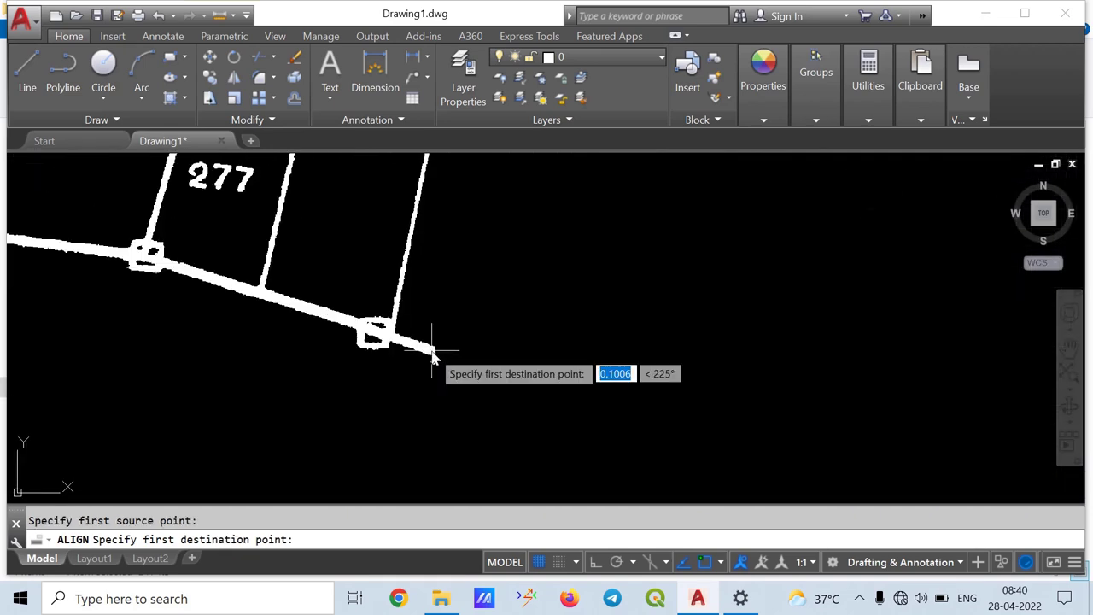
pyautogui.scroll(-5, 597, 360)
pyautogui.scroll(-5, 624, 369)
pyautogui.scroll(-5, 688, 385)
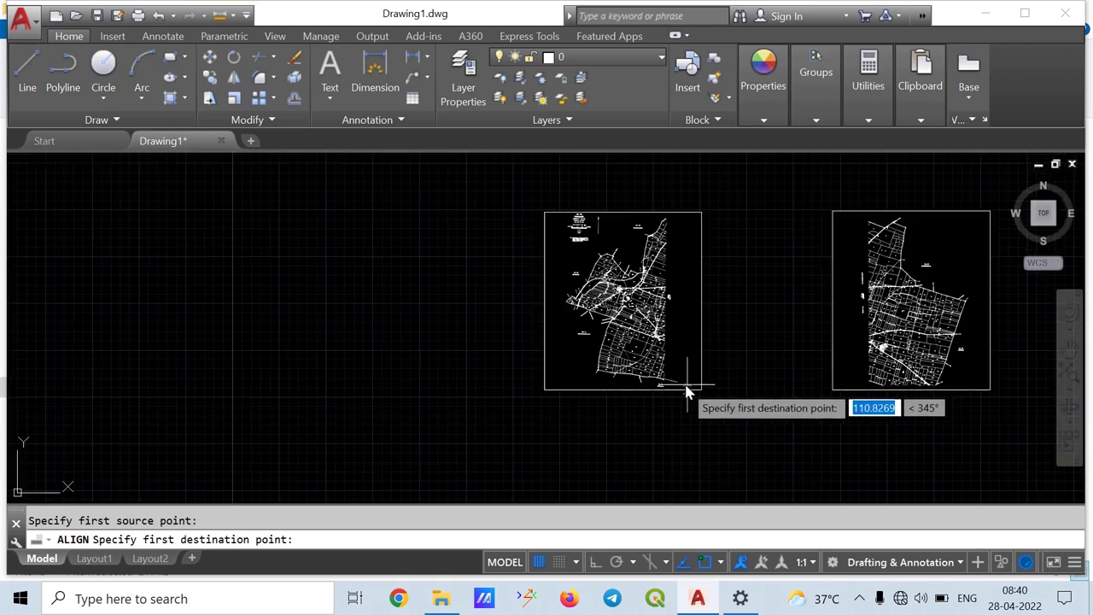
pyautogui.moveTo(767, 367); pyautogui.dragTo(633, 360, button='middle')
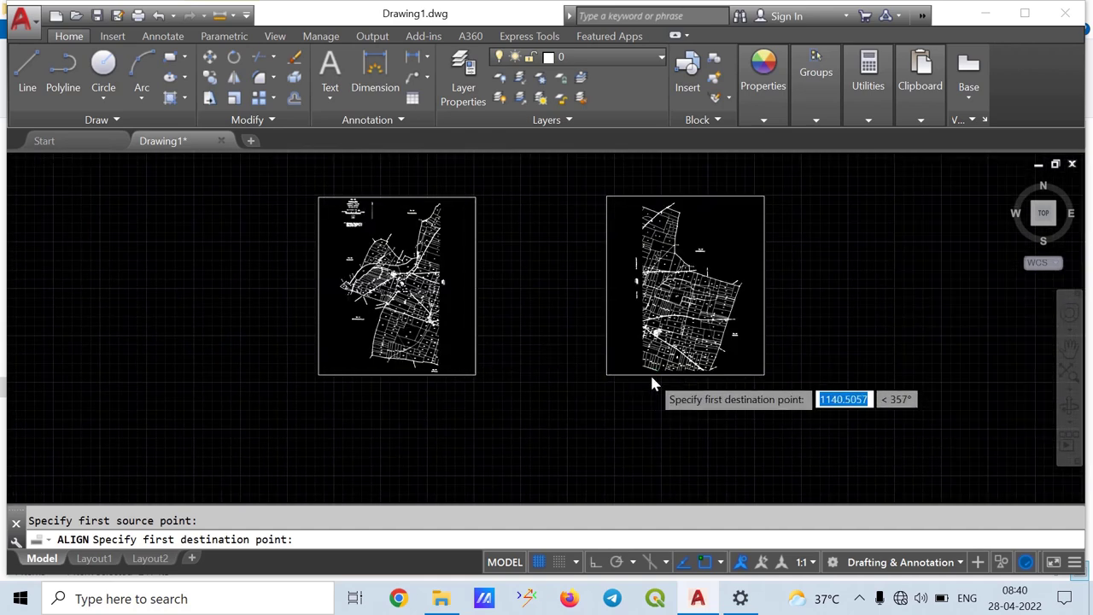
pyautogui.scroll(4, 650, 372)
pyautogui.scroll(3, 641, 371)
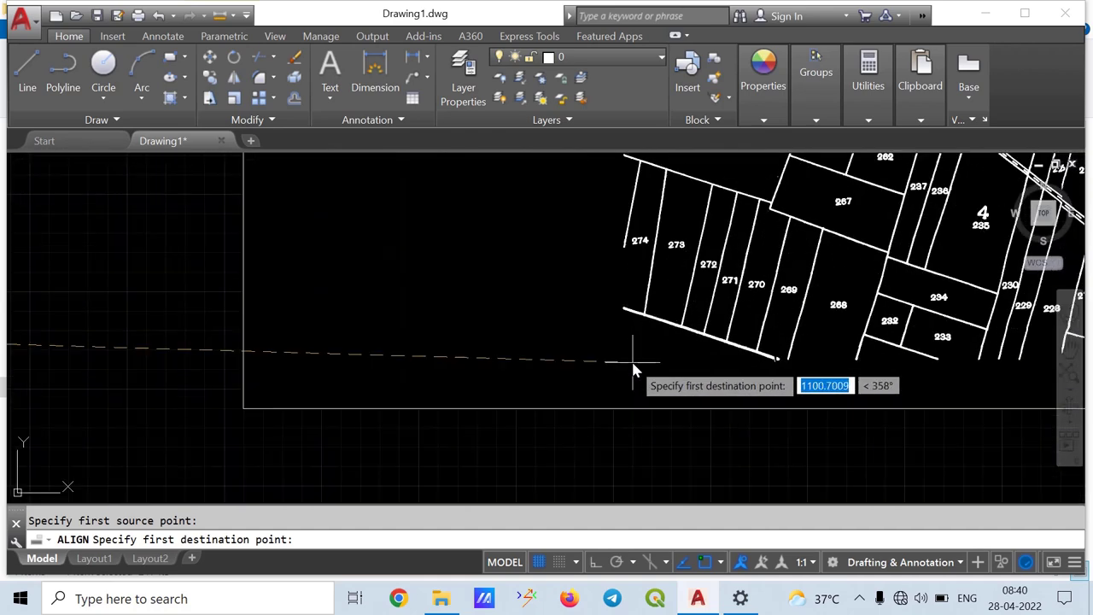
# Set the first destination point on the right sheet near parcel 274
pyautogui.click(625, 312)
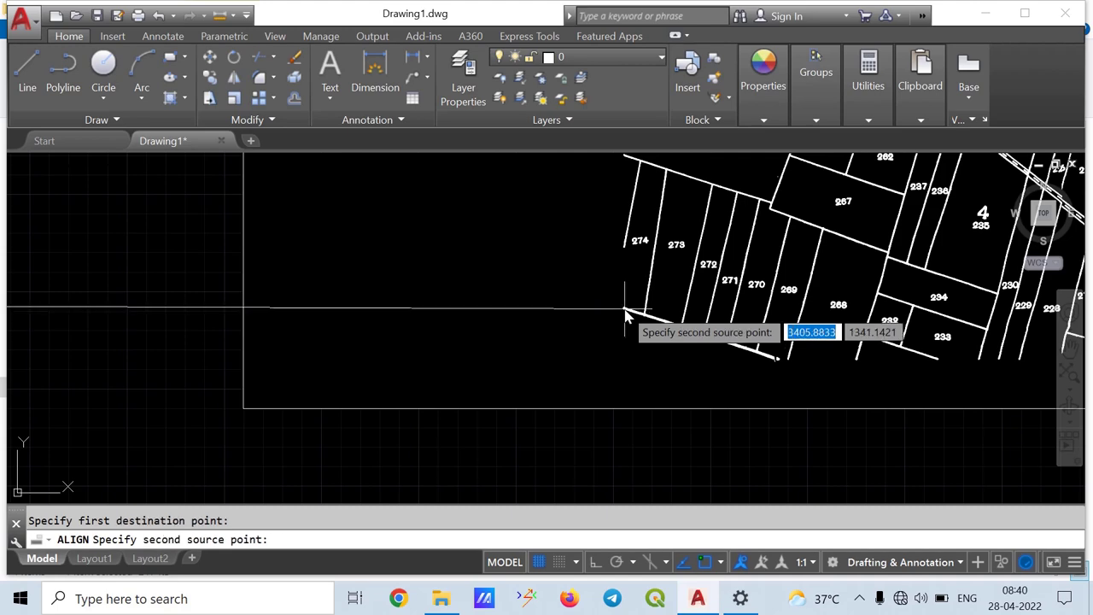
pyautogui.scroll(-4, 518, 263)
pyautogui.scroll(-2, 517, 262)
pyautogui.scroll(-2, 502, 242)
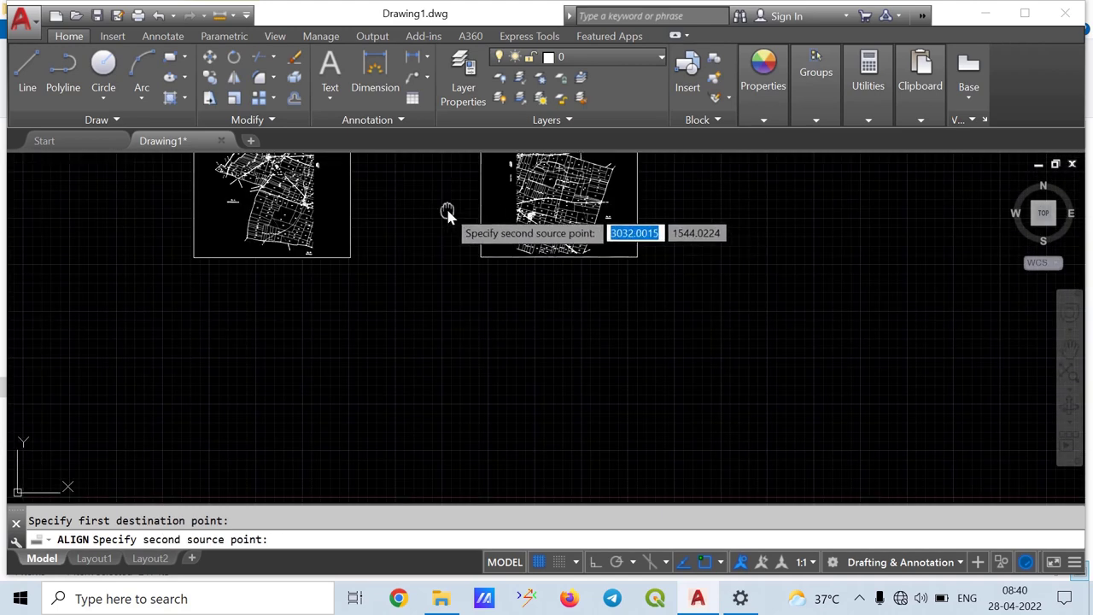
pyautogui.scroll(-1, 447, 213)
pyautogui.scroll(1, 479, 275)
pyautogui.scroll(2, 469, 261)
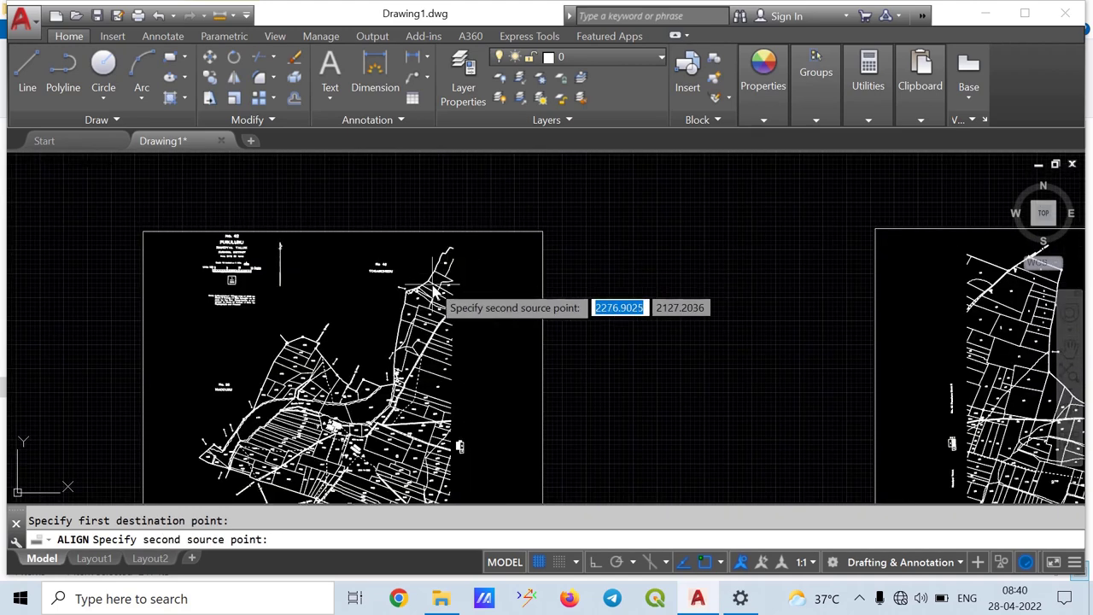
pyautogui.scroll(2, 437, 289)
pyautogui.scroll(2, 472, 335)
pyautogui.scroll(3, 478, 363)
pyautogui.scroll(2, 495, 333)
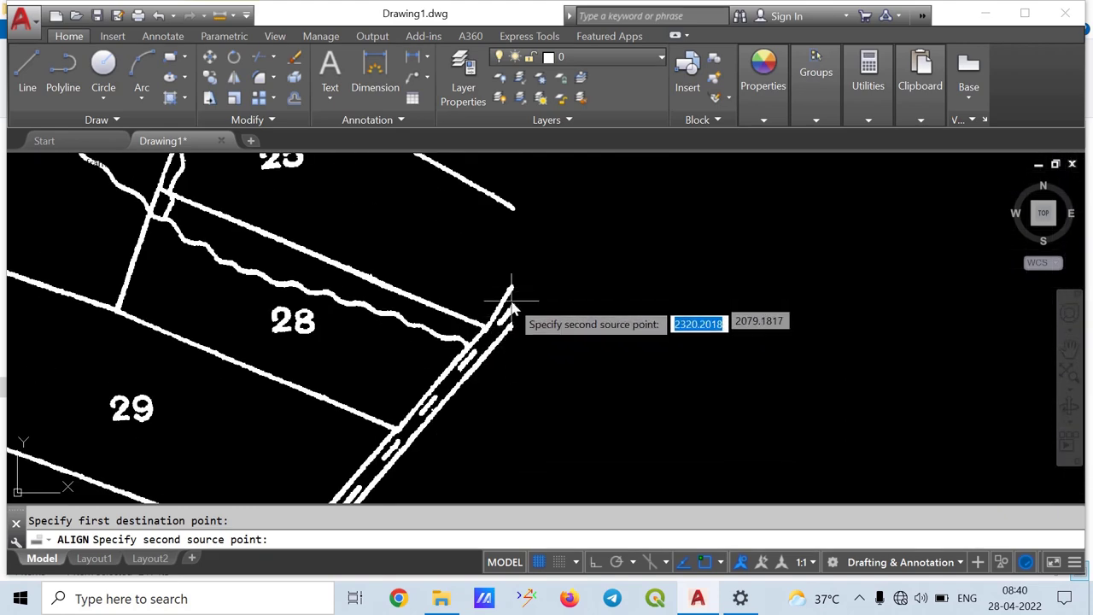
# Pair a second source point at parcel 28's corner with a destination near parcel 17
pyautogui.click(511, 326)
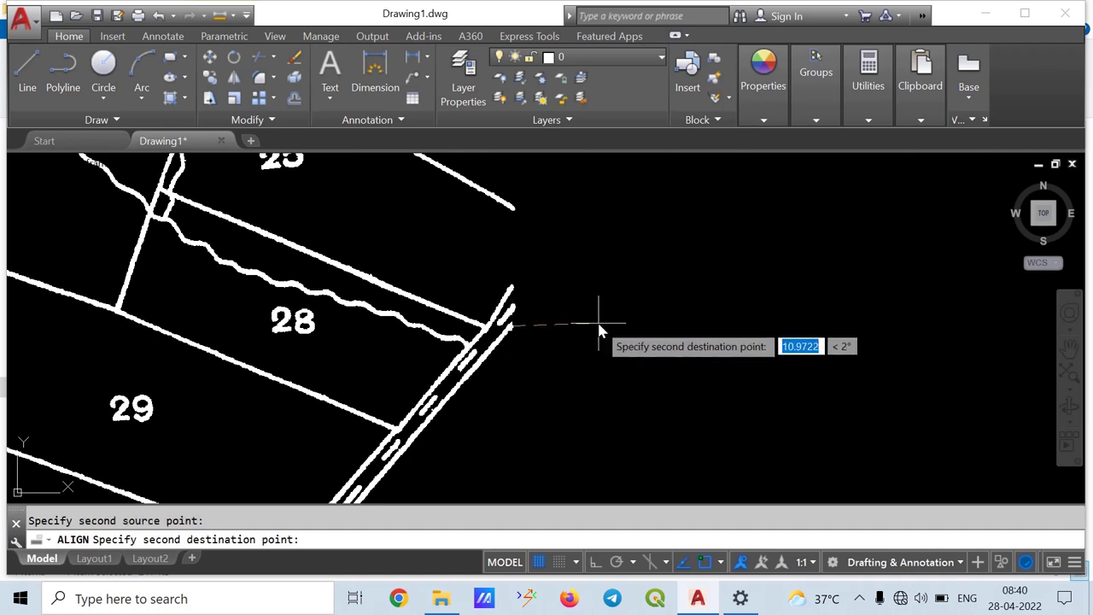
pyautogui.scroll(-3, 598, 325)
pyautogui.scroll(-2, 622, 317)
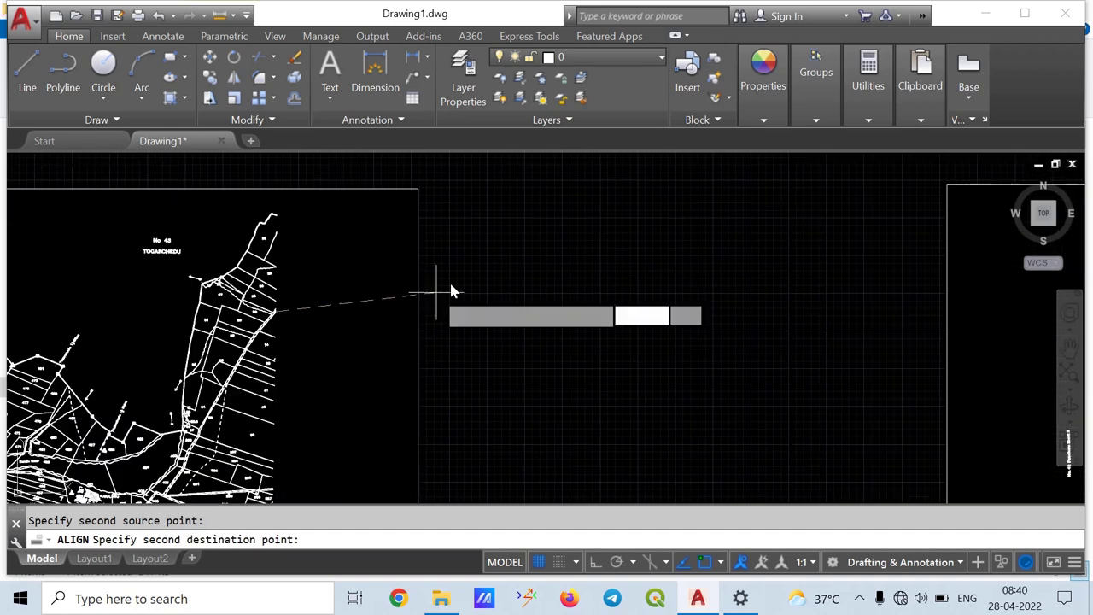
pyautogui.scroll(-3, 478, 282)
pyautogui.scroll(3, 659, 280)
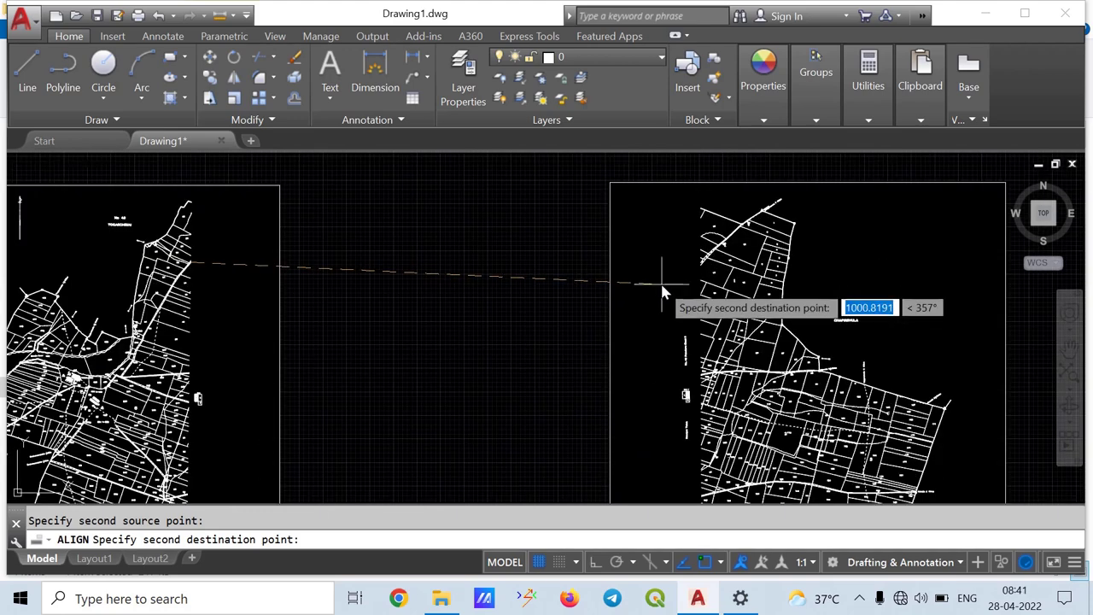
pyautogui.scroll(2, 683, 282)
pyautogui.scroll(2, 713, 271)
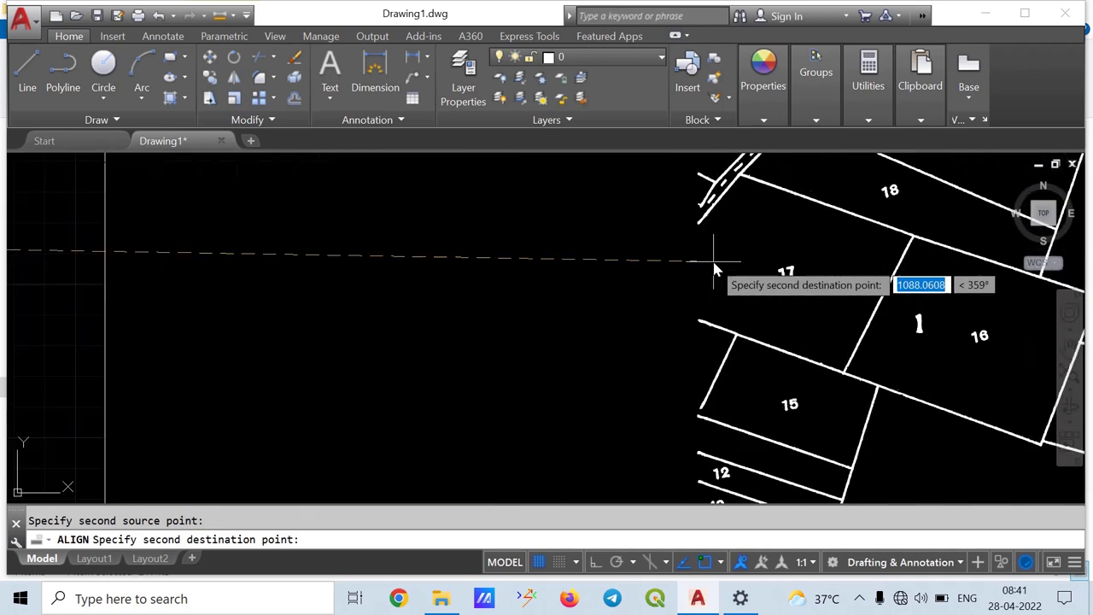
pyautogui.click(699, 223)
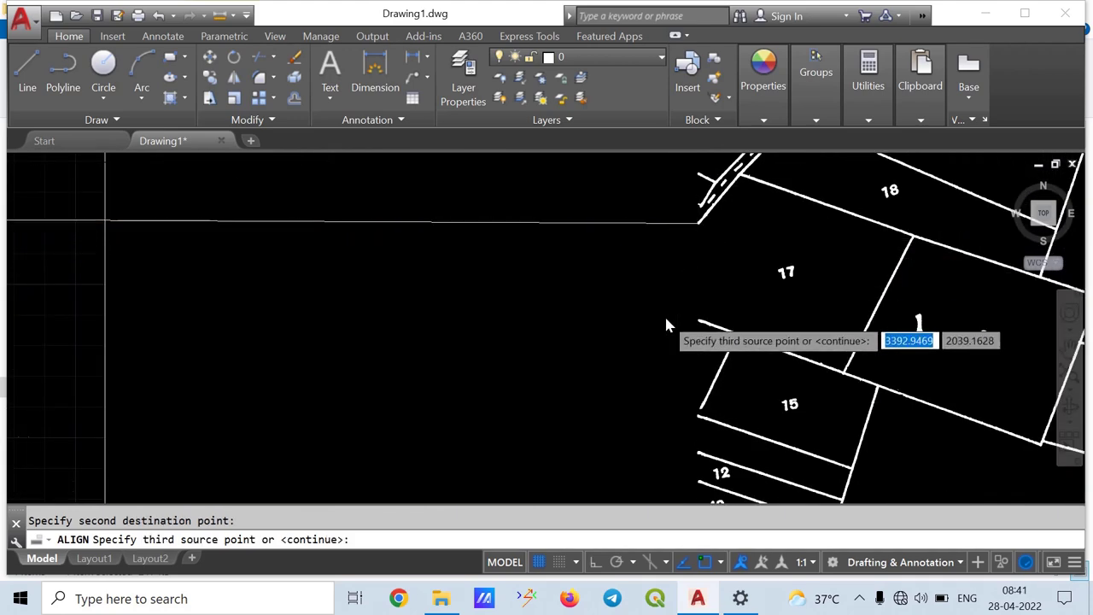
pyautogui.scroll(-3, 667, 325)
pyautogui.scroll(-2, 667, 325)
pyautogui.scroll(-3, 667, 325)
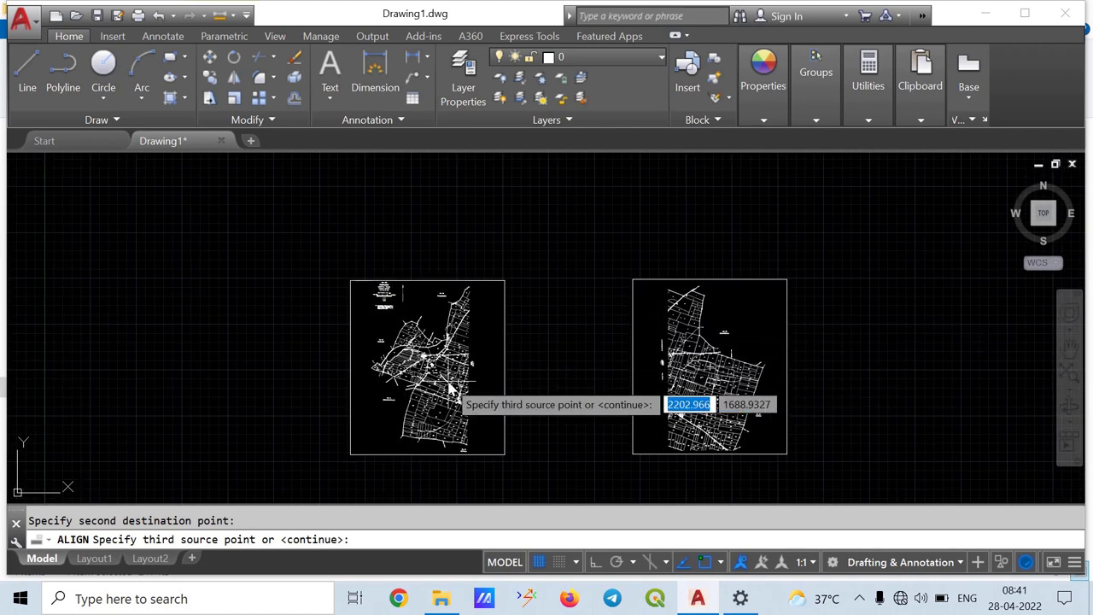
pyautogui.scroll(4, 451, 386)
pyautogui.scroll(2, 513, 301)
pyautogui.scroll(2, 510, 325)
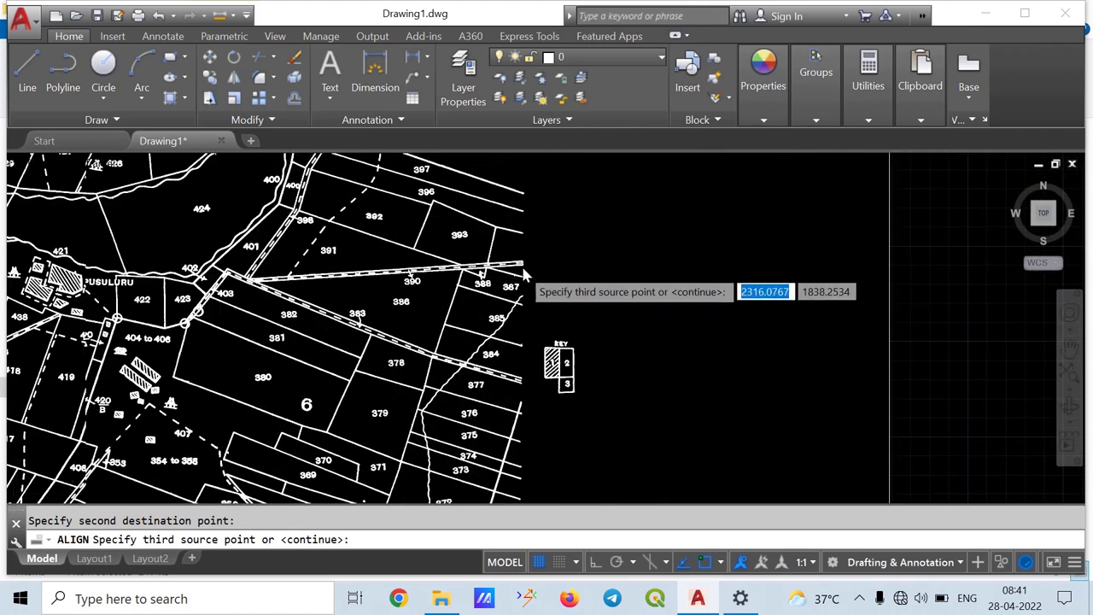
pyautogui.scroll(2, 515, 269)
pyautogui.scroll(3, 519, 248)
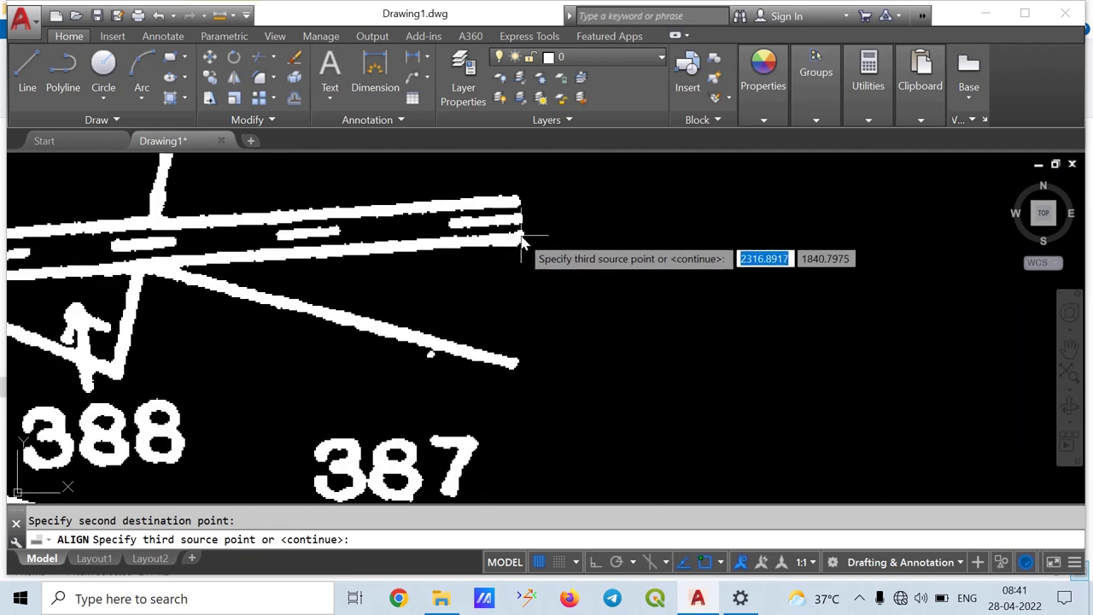
# Try a third source point near parcel 388, then end point picking to continue
pyautogui.click(519, 242)
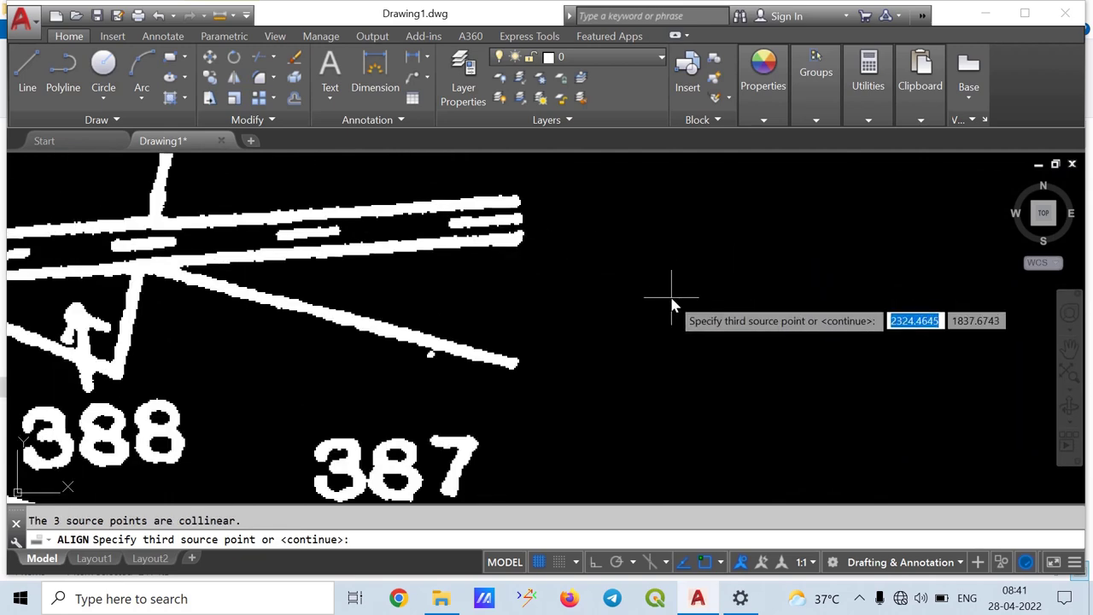
pyautogui.scroll(-2, 671, 299)
pyautogui.scroll(-1, 671, 300)
pyautogui.scroll(-1, 672, 300)
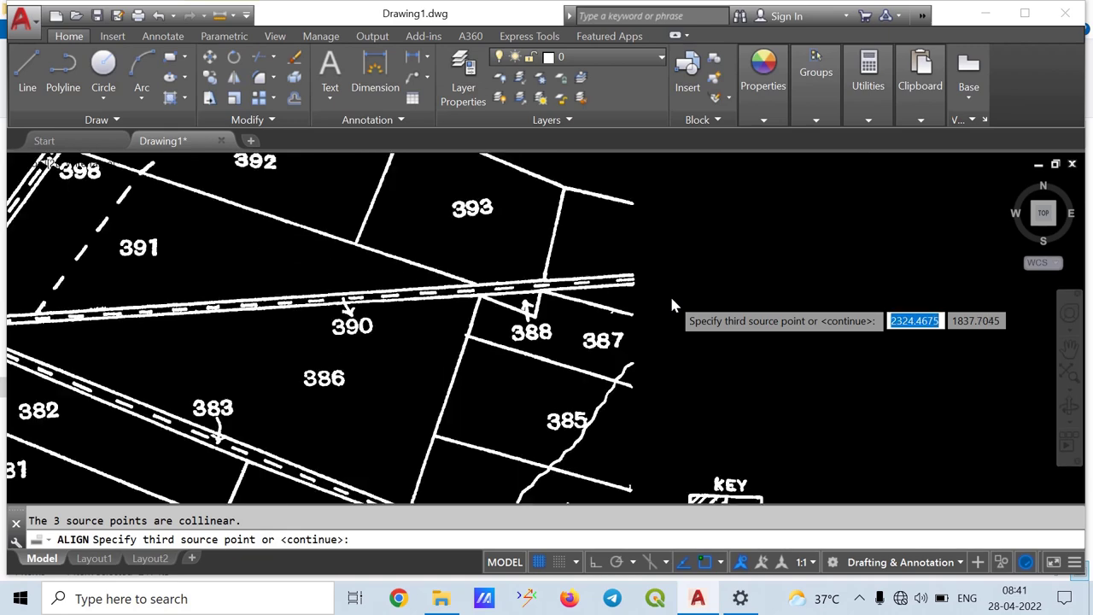
pyautogui.scroll(-1, 657, 298)
pyautogui.scroll(-2, 657, 298)
pyautogui.scroll(-2, 683, 295)
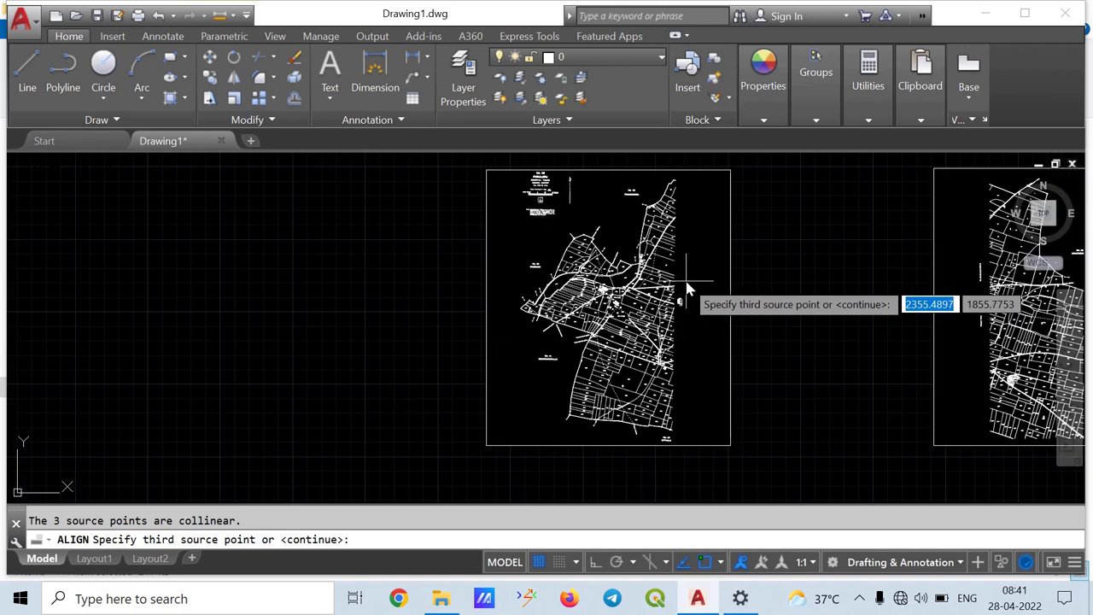
pyautogui.moveTo(741, 294); pyautogui.dragTo(620, 291, button='middle')
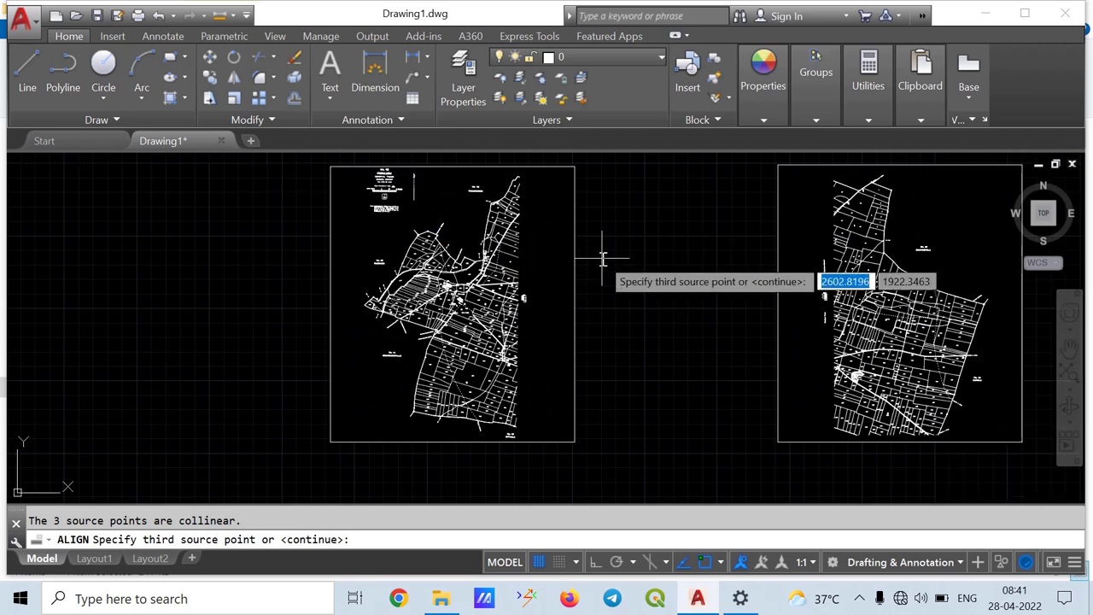
pyautogui.press('Return')
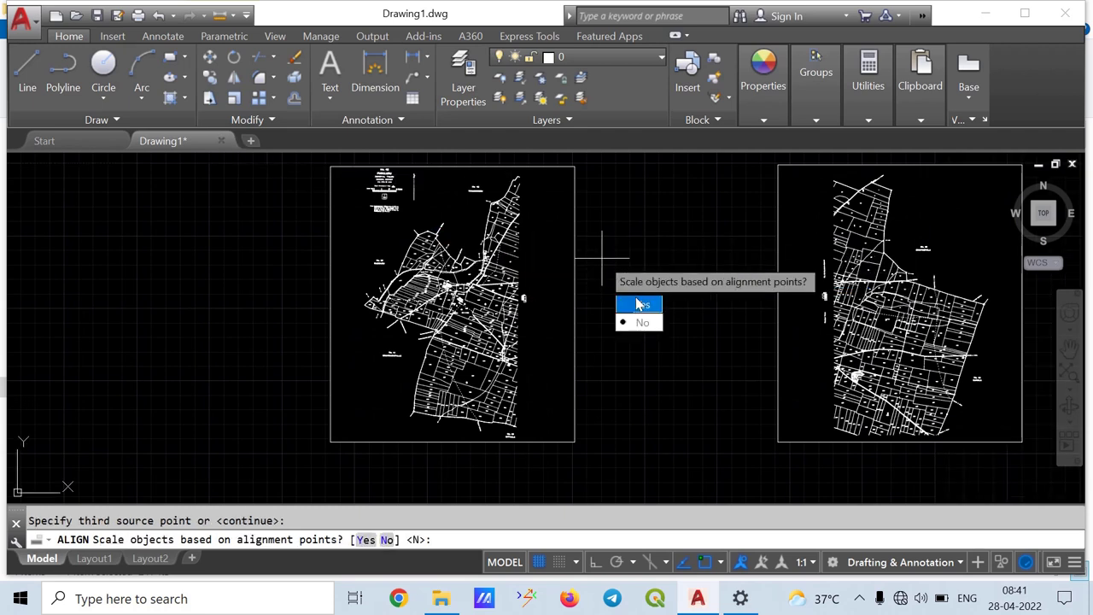
# Choose Yes to scale the left sheet onto the alignment points and centre the merged map
pyautogui.click(643, 306)
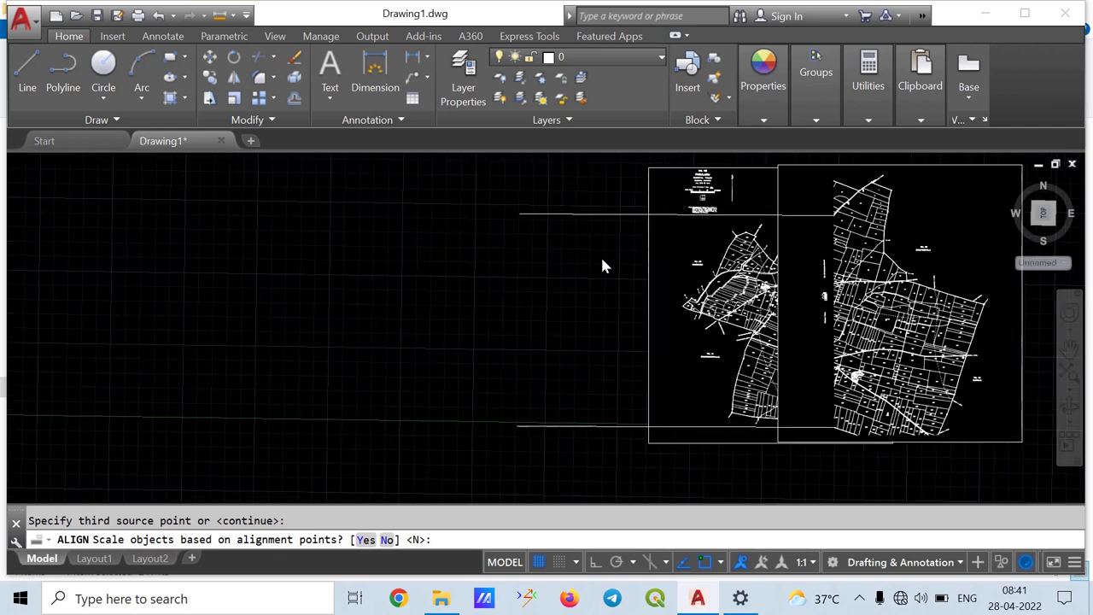
pyautogui.moveTo(719, 289); pyautogui.dragTo(647, 330, button='middle')
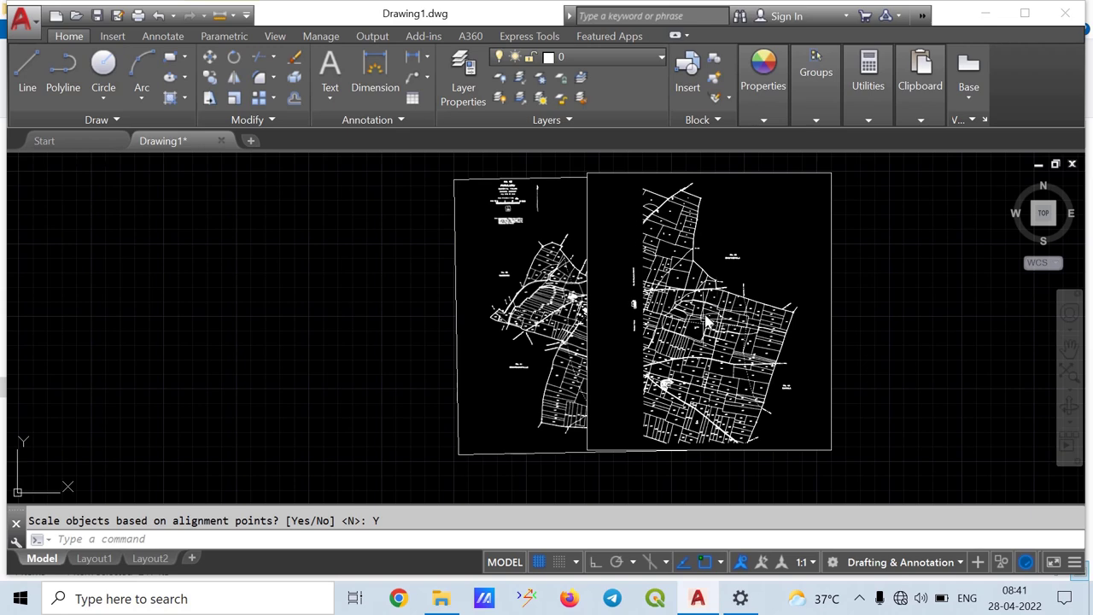
pyautogui.scroll(-2, 698, 340)
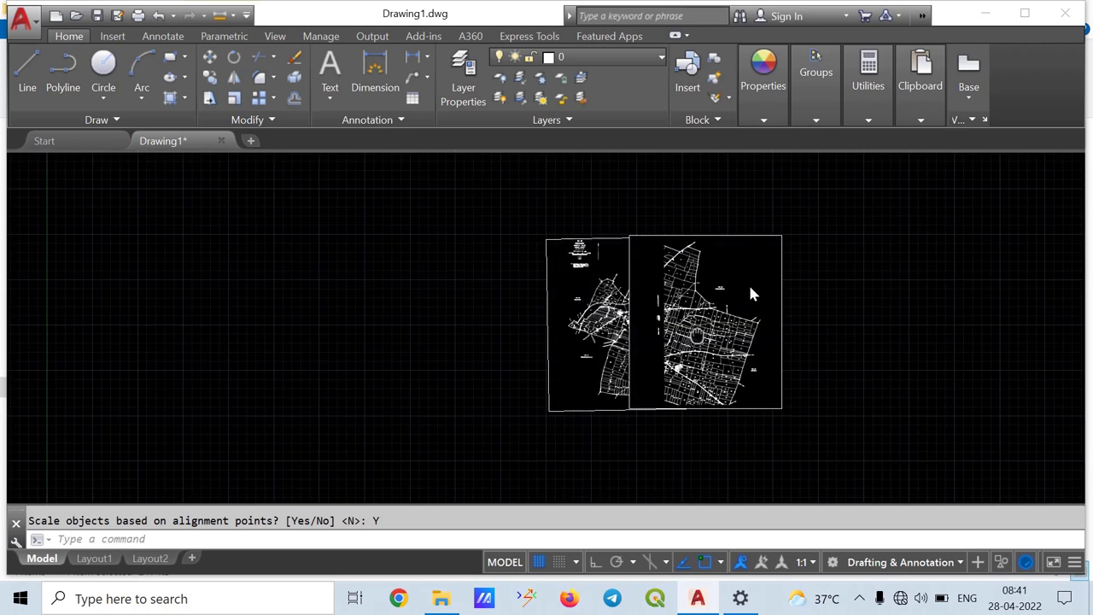
pyautogui.moveTo(536, 363)
pyautogui.mouseDown(button='middle')
pyautogui.moveTo(419, 261)
pyautogui.moveTo(422, 334)
pyautogui.moveTo(439, 316)
pyautogui.mouseUp(button='middle')
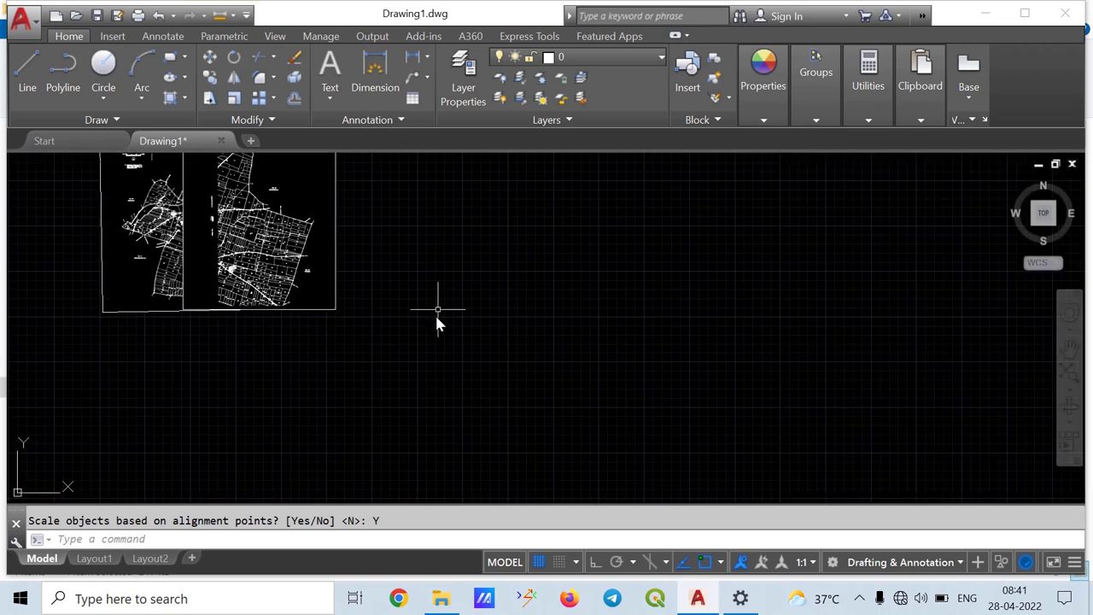
pyautogui.moveTo(287, 252); pyautogui.dragTo(481, 287, button='middle')
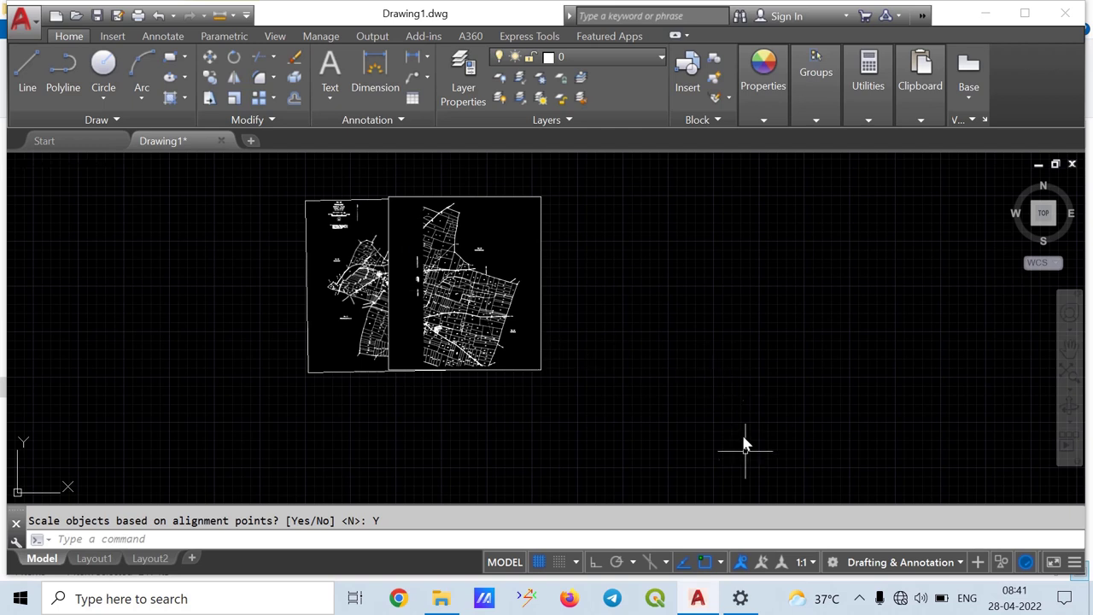
pyautogui.moveTo(696, 597)
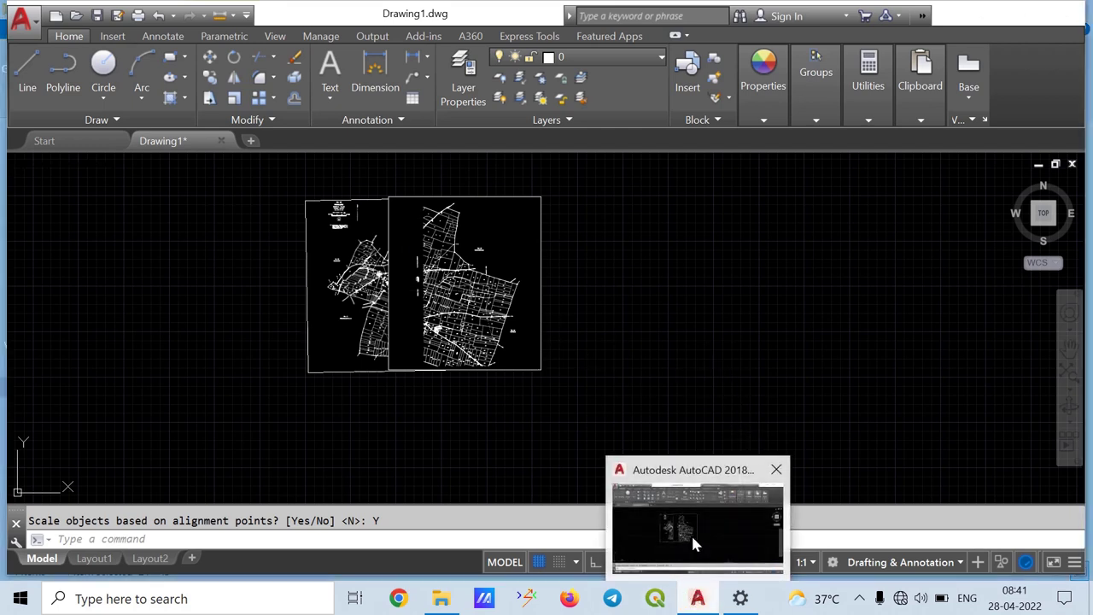
pyautogui.click(483, 423)
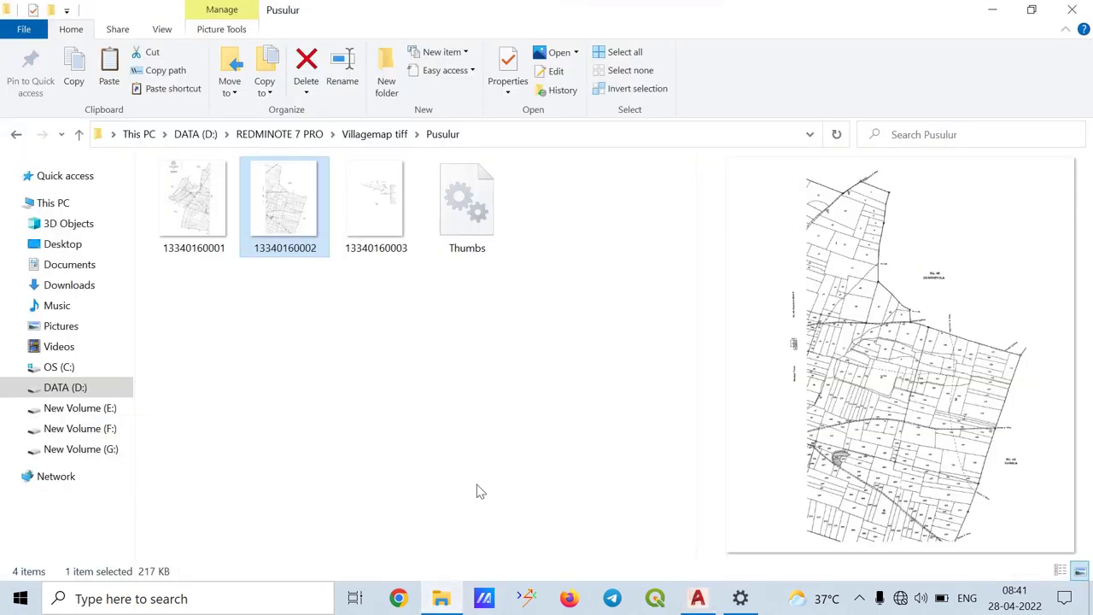
pyautogui.click(380, 228)
pyautogui.rightClick(378, 227)
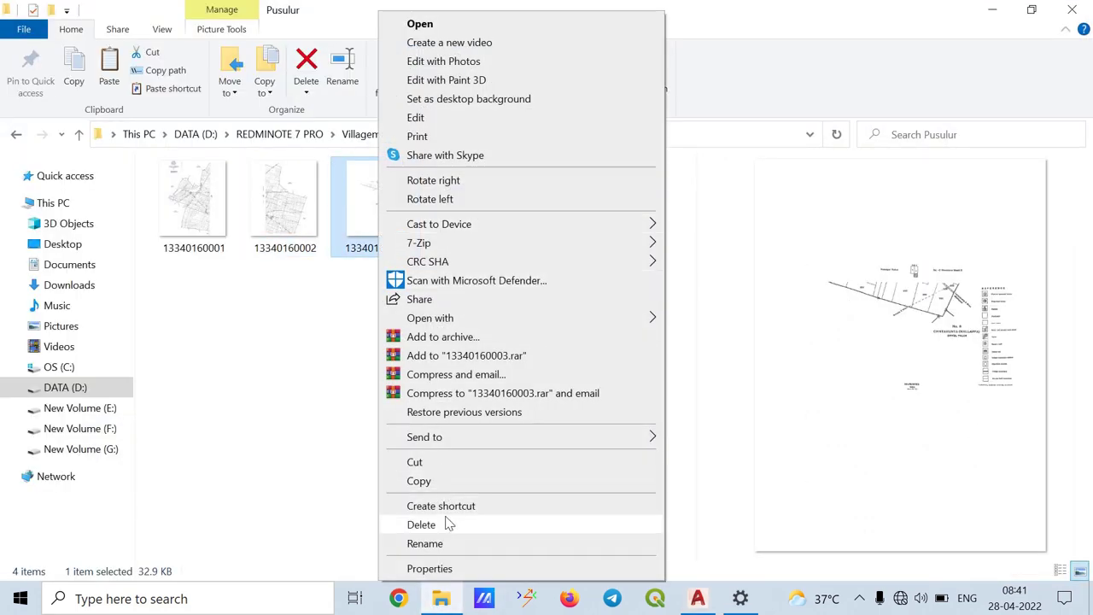
pyautogui.click(443, 483)
pyautogui.click(698, 597)
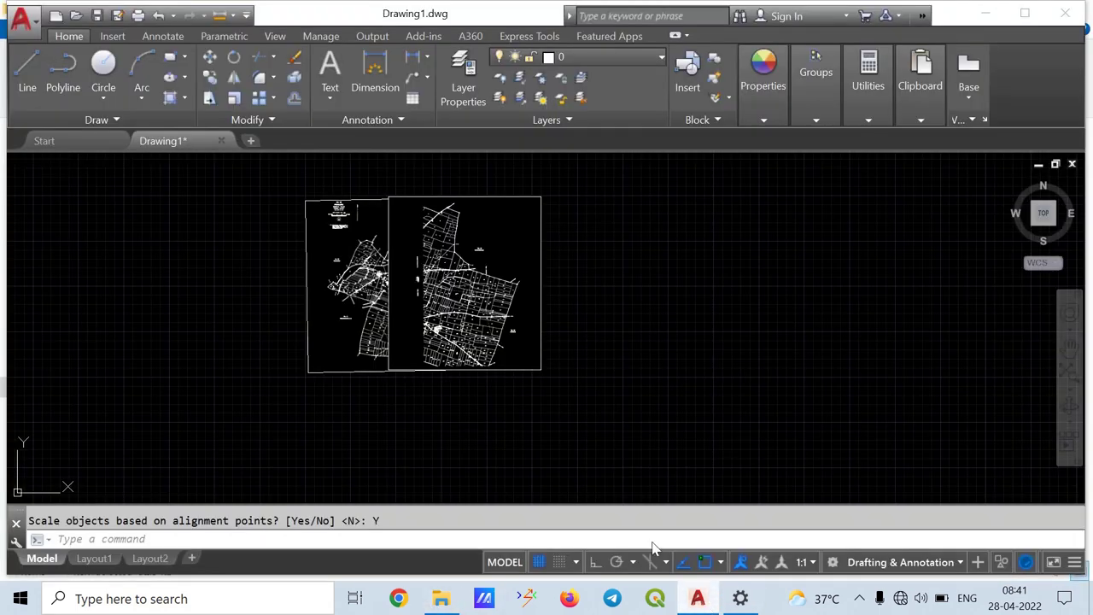
pyautogui.click(468, 452)
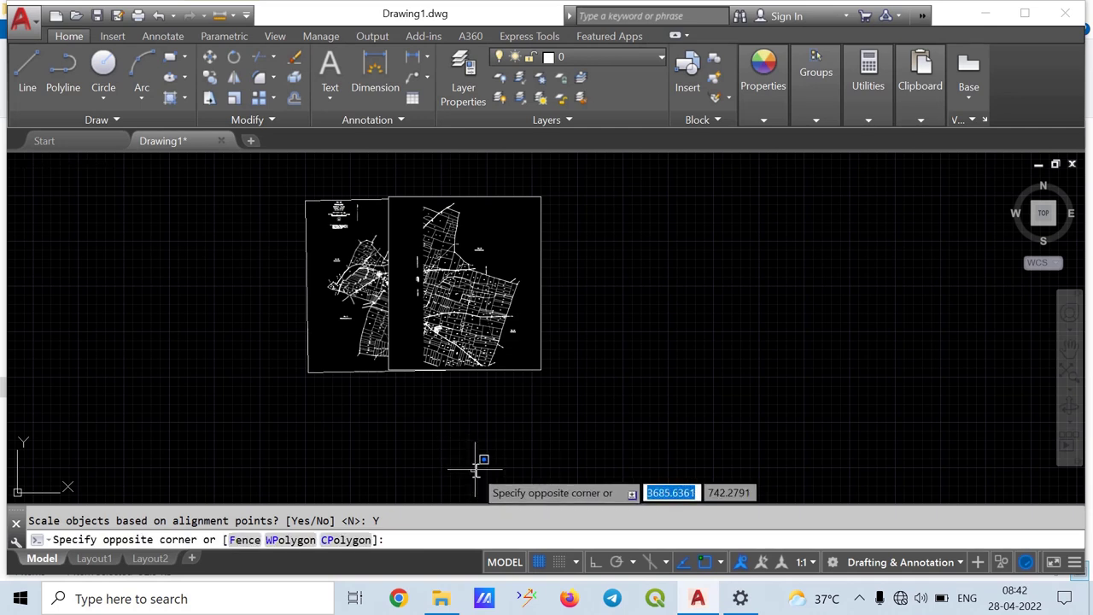
pyautogui.hotkey('ctrl', 'v')
pyautogui.click(592, 487)
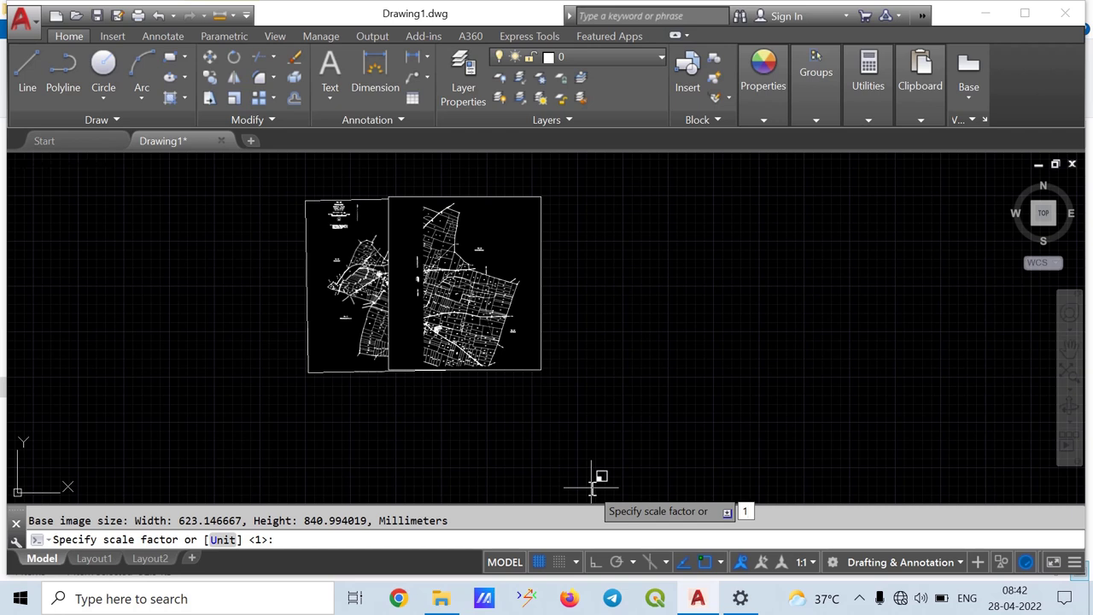
pyautogui.press('Return')
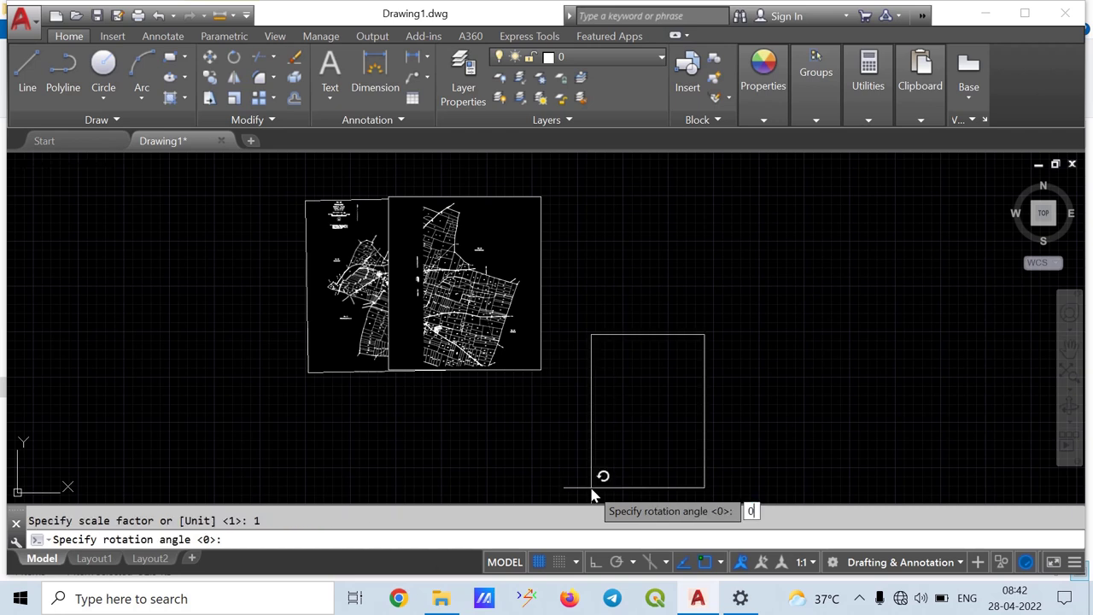
pyautogui.press('Return')
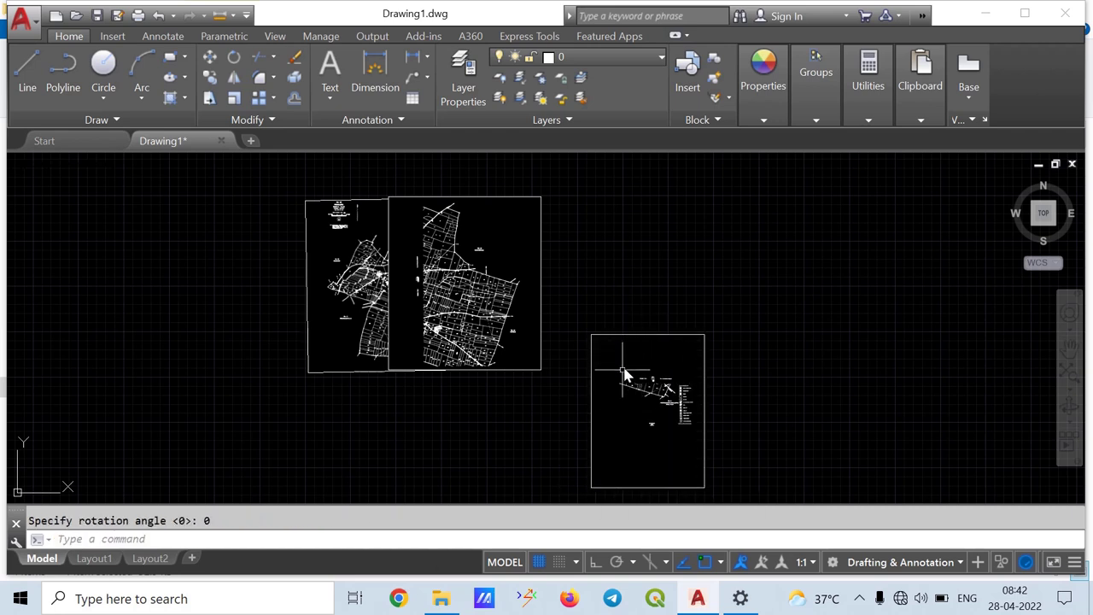
pyautogui.moveTo(621, 365); pyautogui.dragTo(598, 274, button='middle')
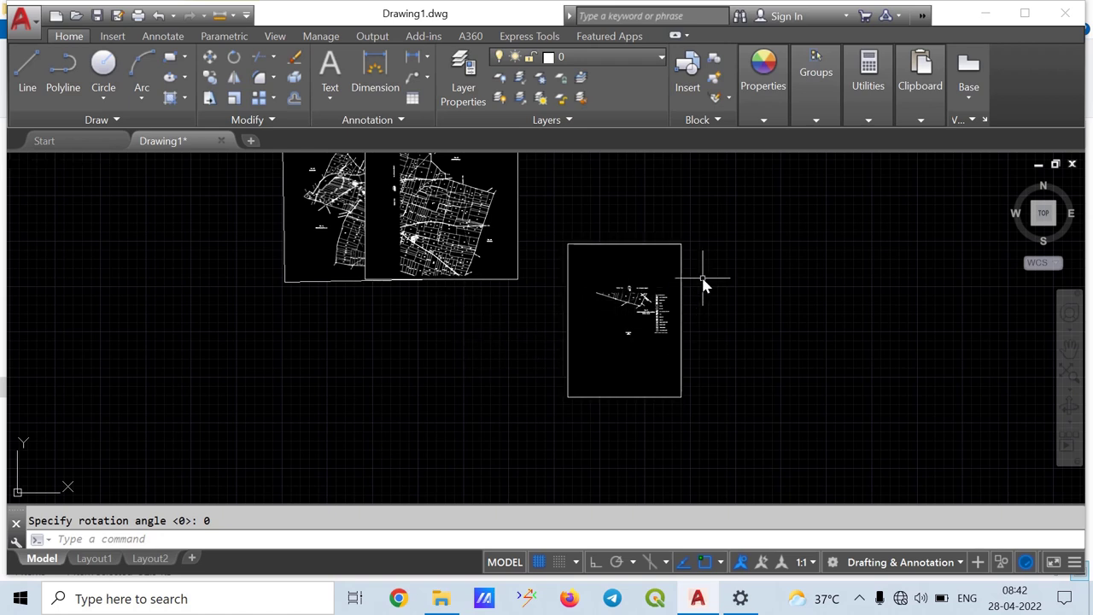
# Start ALIGN (AL) with the small legend sheet window-selected
pyautogui.write('AL')
pyautogui.press('Return')
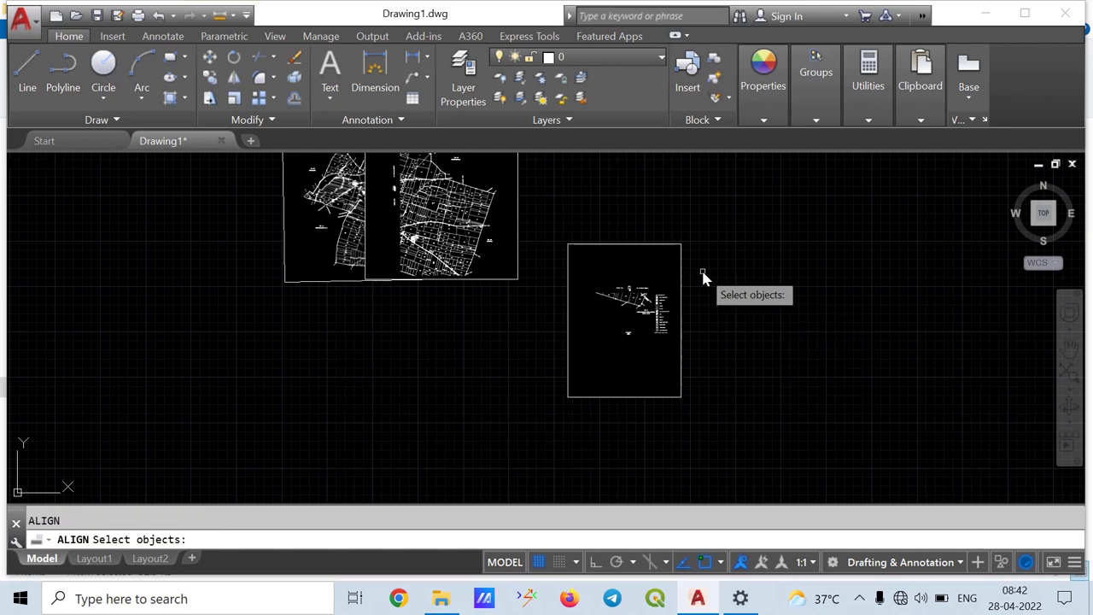
pyautogui.click(724, 212)
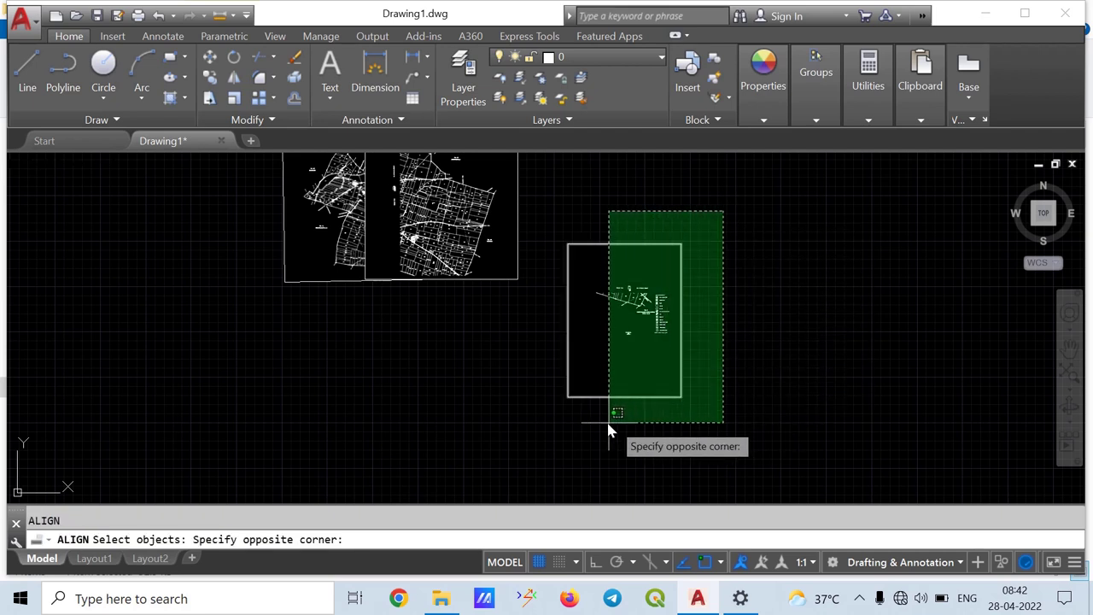
pyautogui.click(558, 437)
pyautogui.press('Return')
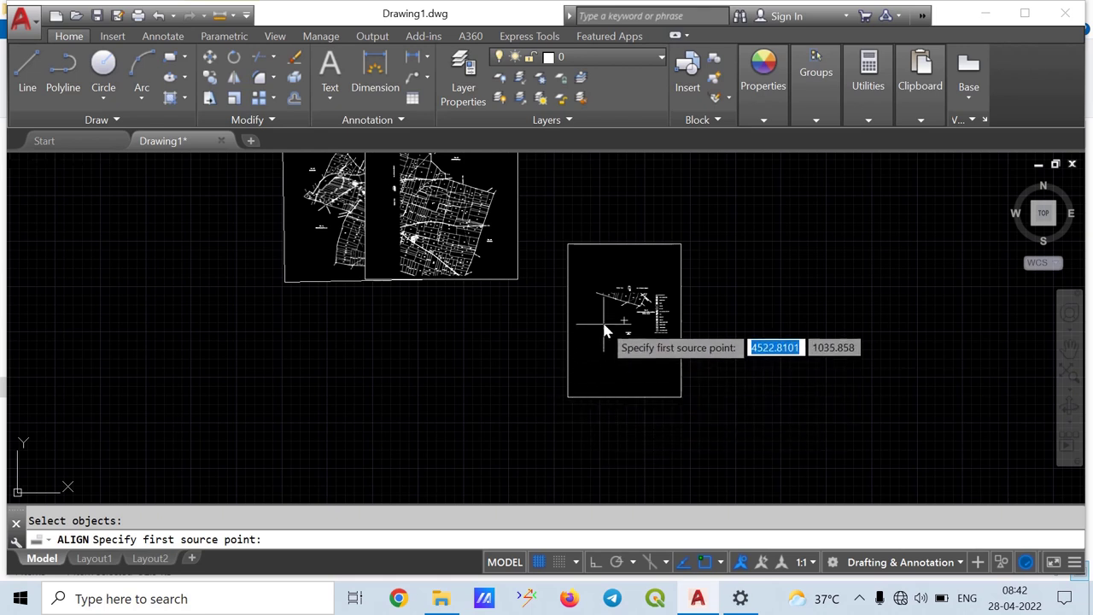
# Match a road point on the legend sheet to a road corner near parcel 269
pyautogui.scroll(5, 606, 291)
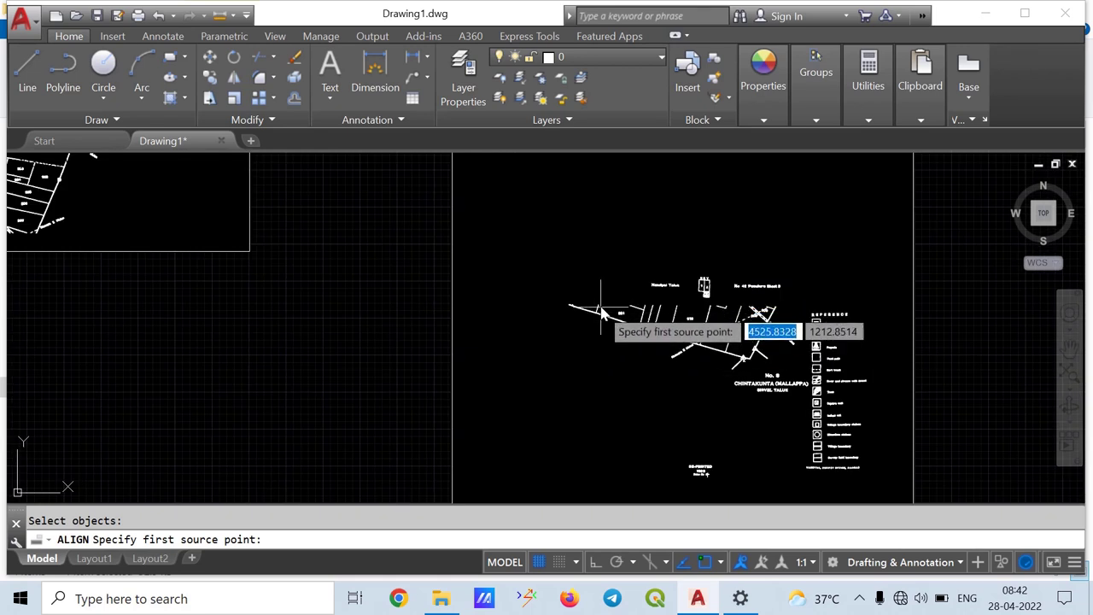
pyautogui.moveTo(601, 310); pyautogui.dragTo(690, 351, button='middle')
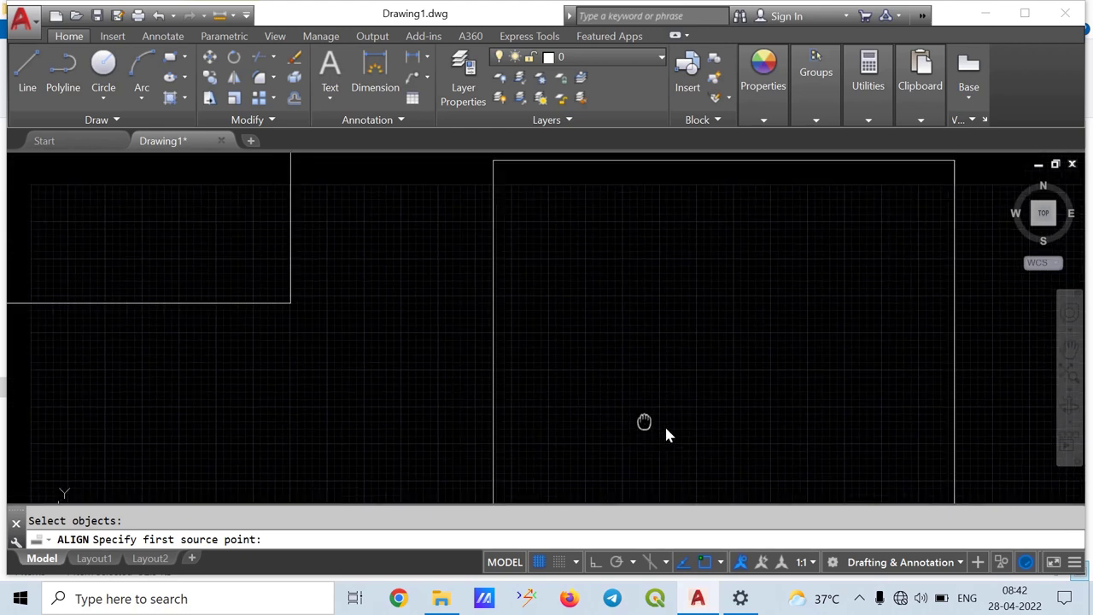
pyautogui.scroll(3, 683, 352)
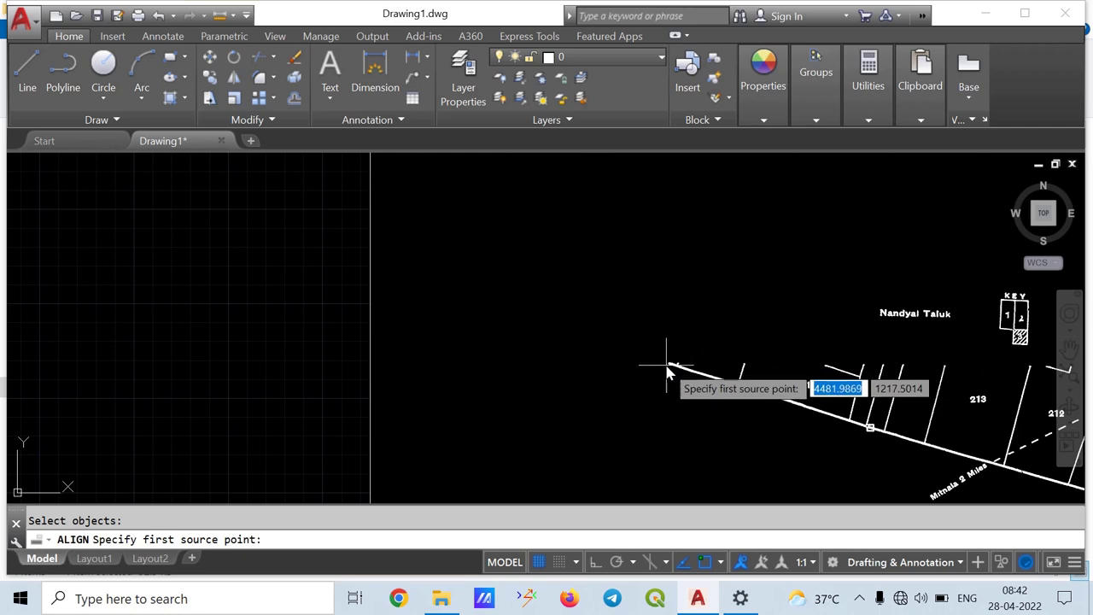
pyautogui.click(670, 366)
pyautogui.scroll(-3, 529, 397)
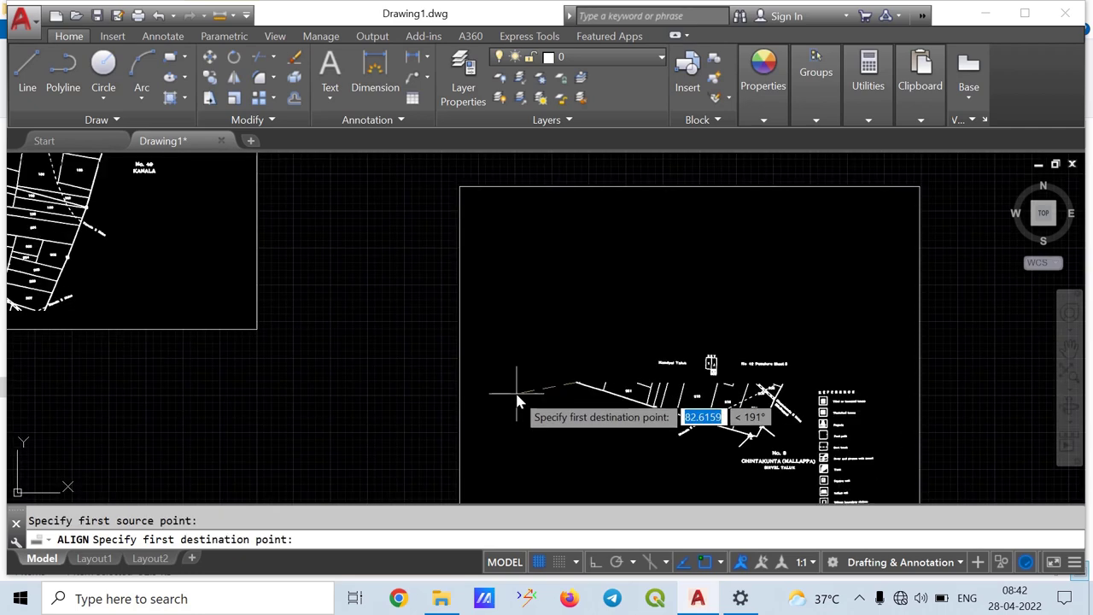
pyautogui.moveTo(216, 366); pyautogui.dragTo(241, 374, button='middle')
pyautogui.scroll(-2, 240, 374)
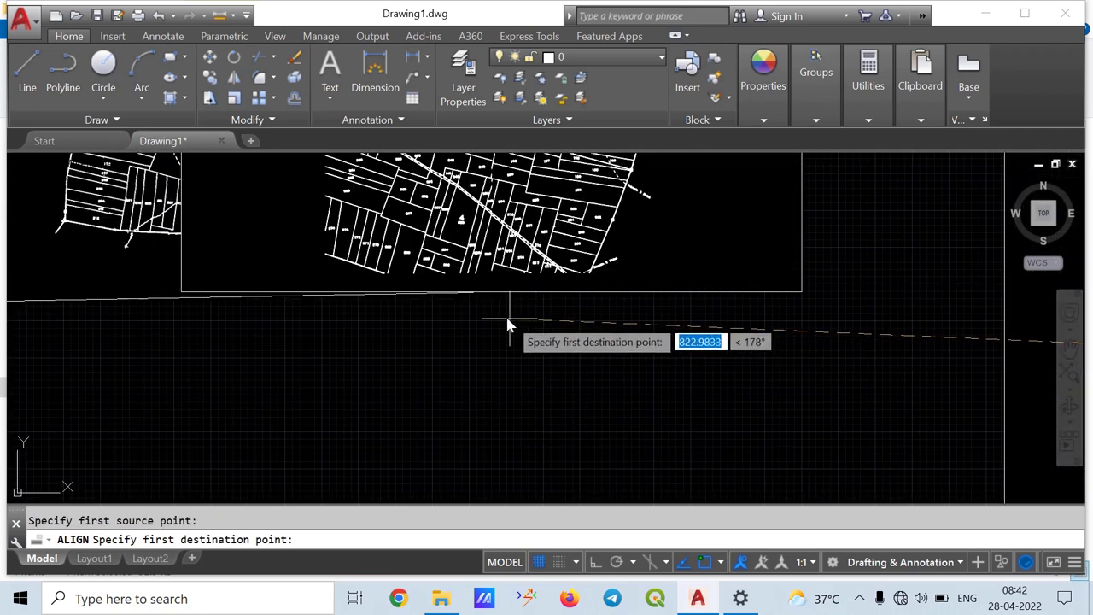
pyautogui.scroll(3, 393, 283)
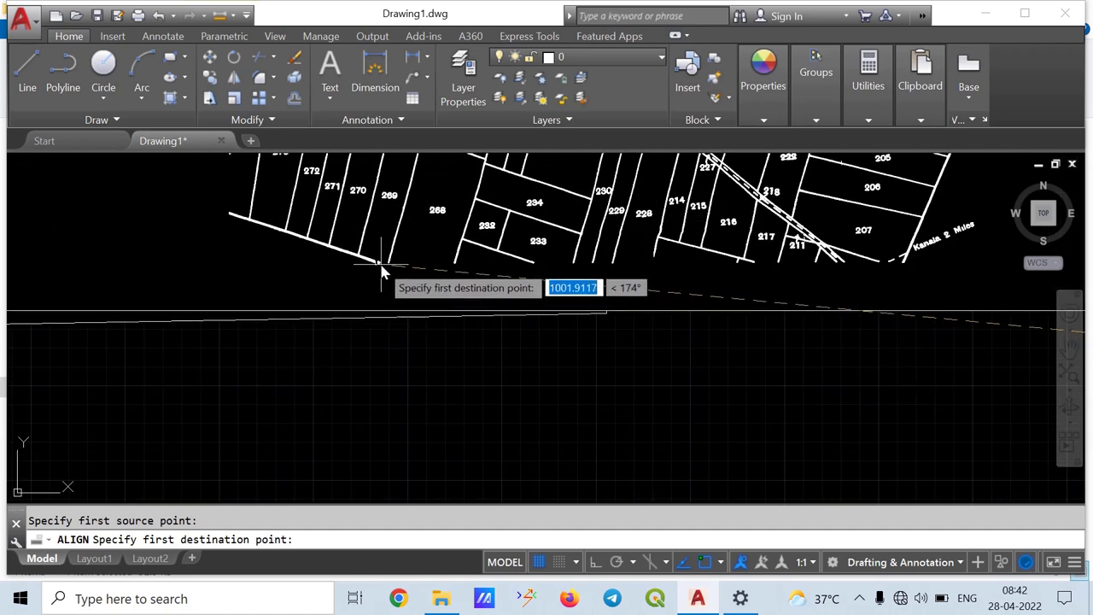
pyautogui.click(382, 268)
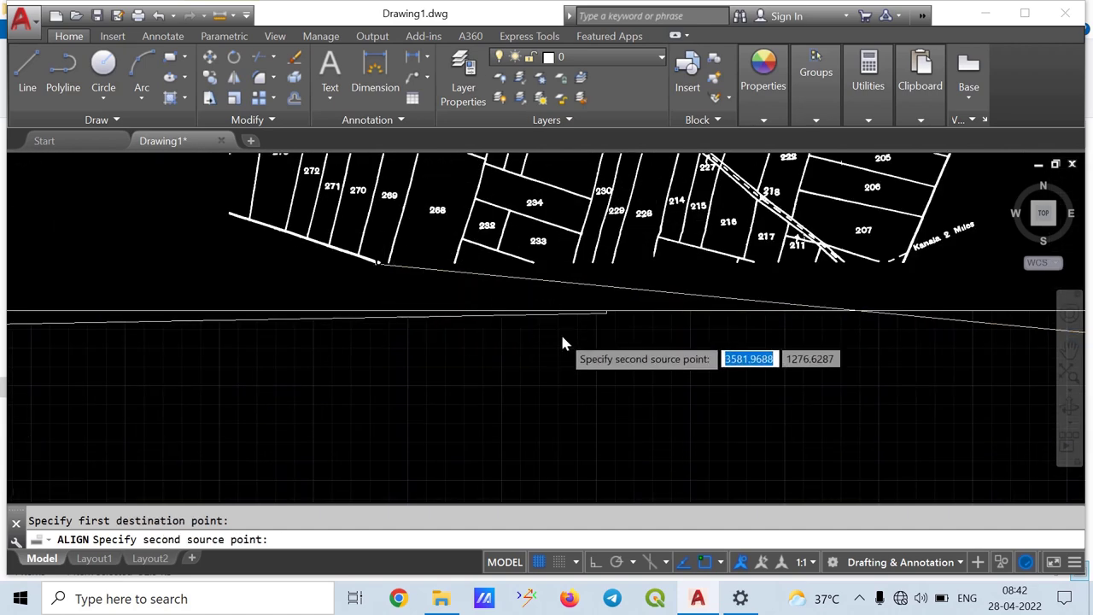
# Set the second source point at the road end on the legend sheet
pyautogui.scroll(-3, 560, 332)
pyautogui.scroll(-2, 666, 340)
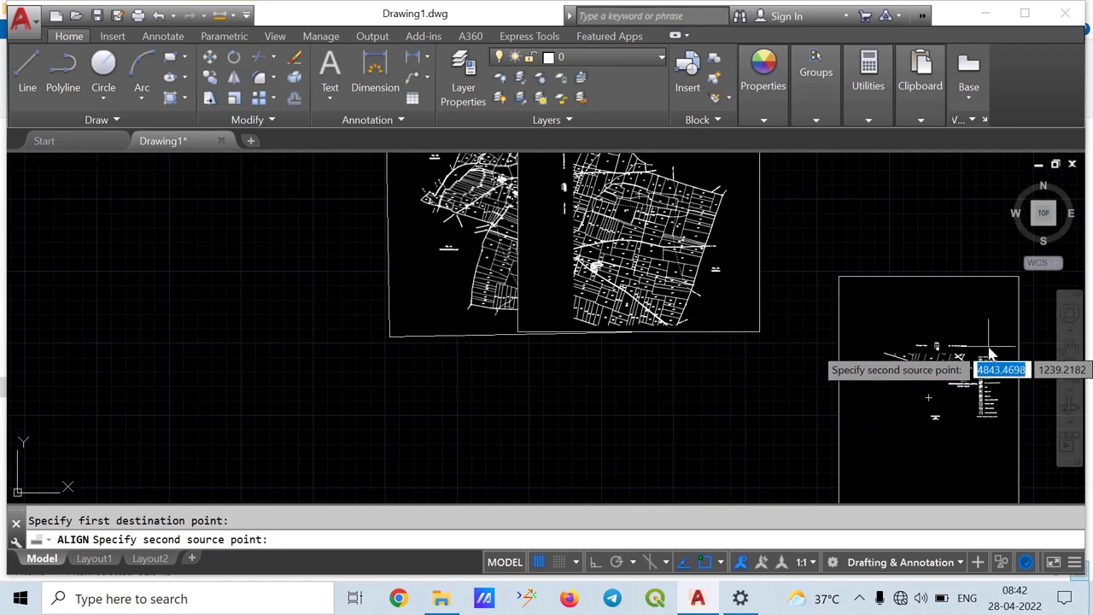
pyautogui.moveTo(988, 352); pyautogui.dragTo(546, 342, button='middle')
pyautogui.scroll(2, 547, 373)
pyautogui.scroll(3, 460, 326)
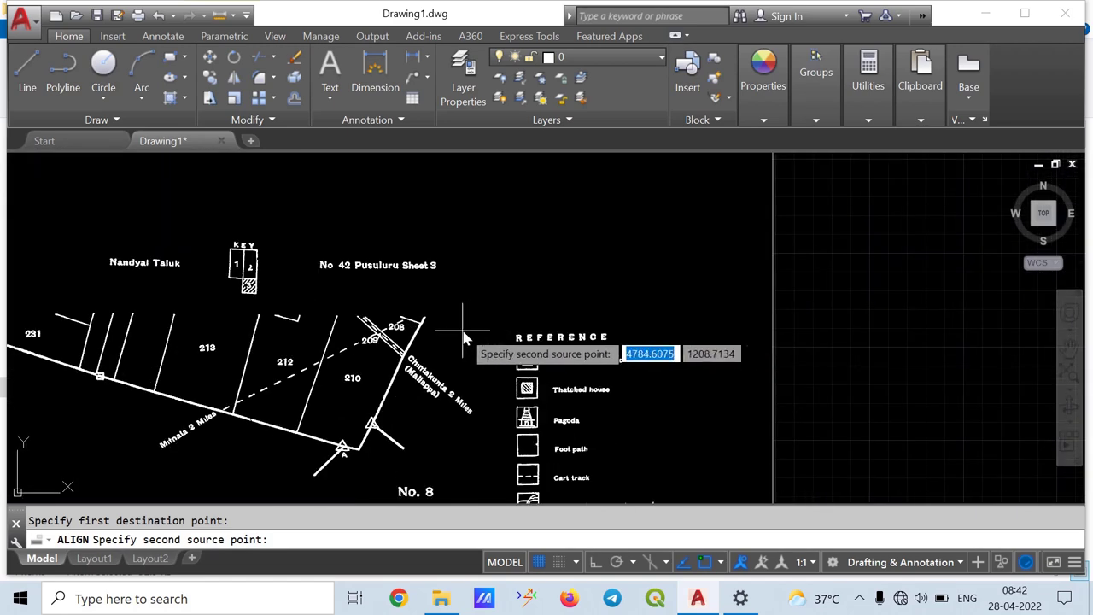
pyautogui.scroll(1, 438, 324)
pyautogui.scroll(1, 292, 307)
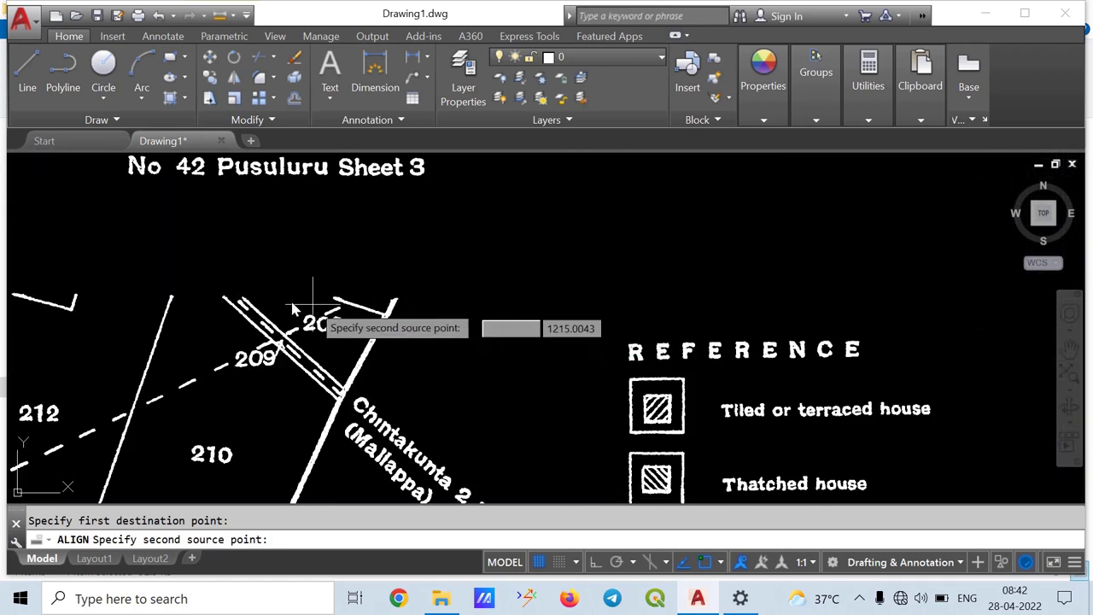
pyautogui.click(398, 302)
# Mark the matching second point on the parcel plan and skip the third point
pyautogui.scroll(-3, 561, 305)
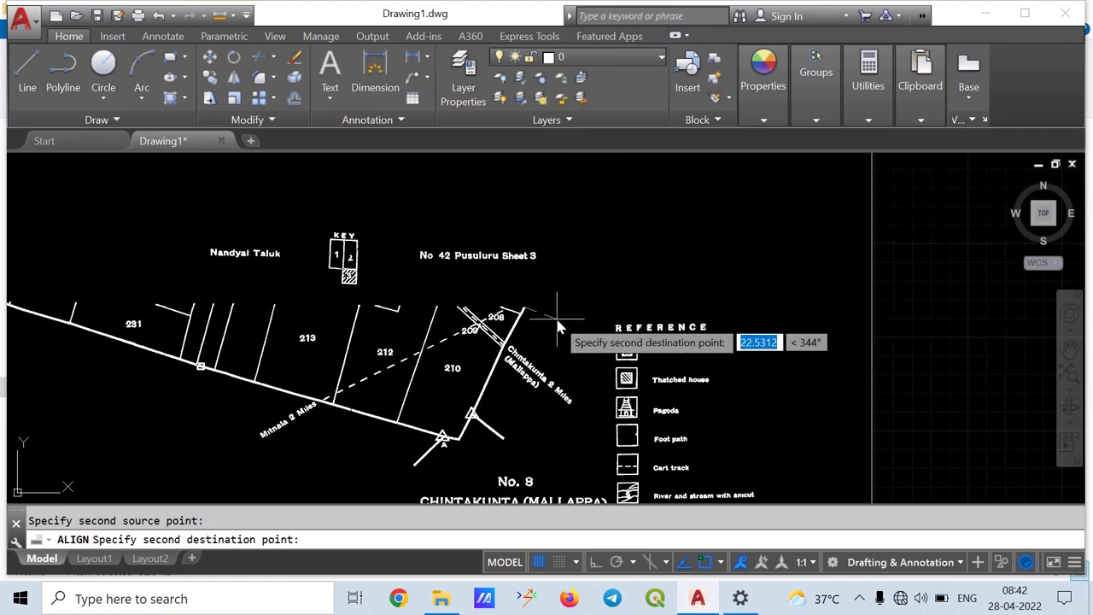
pyautogui.scroll(-2, 378, 305)
pyautogui.moveTo(312, 293)
pyautogui.mouseDown(button='middle')
pyautogui.moveTo(715, 386)
pyautogui.moveTo(776, 371)
pyautogui.mouseUp(button='middle')
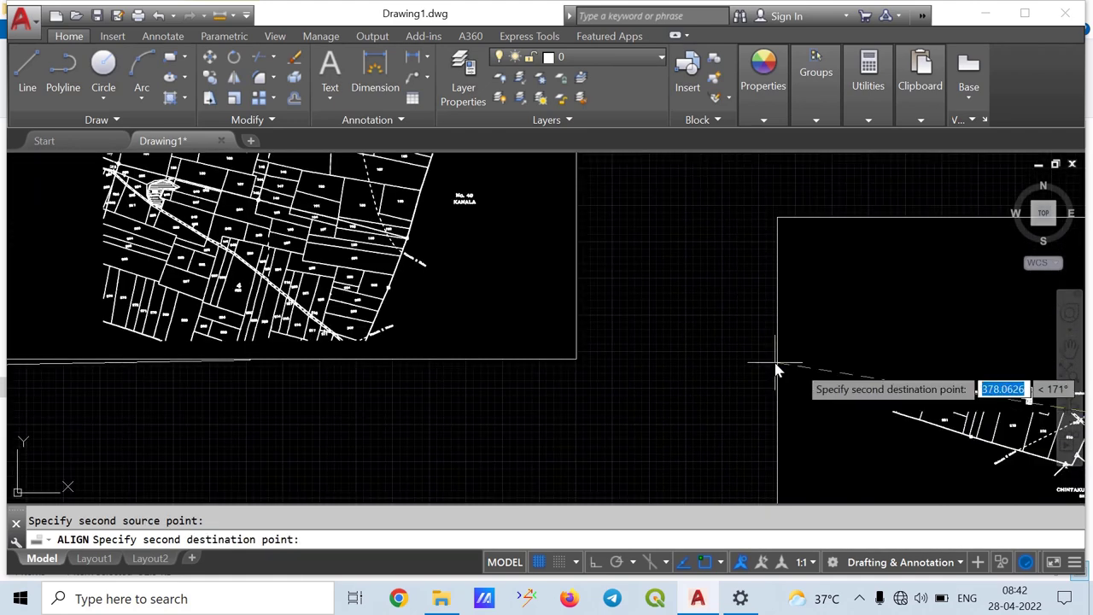
pyautogui.scroll(3, 343, 361)
pyautogui.scroll(5, 390, 341)
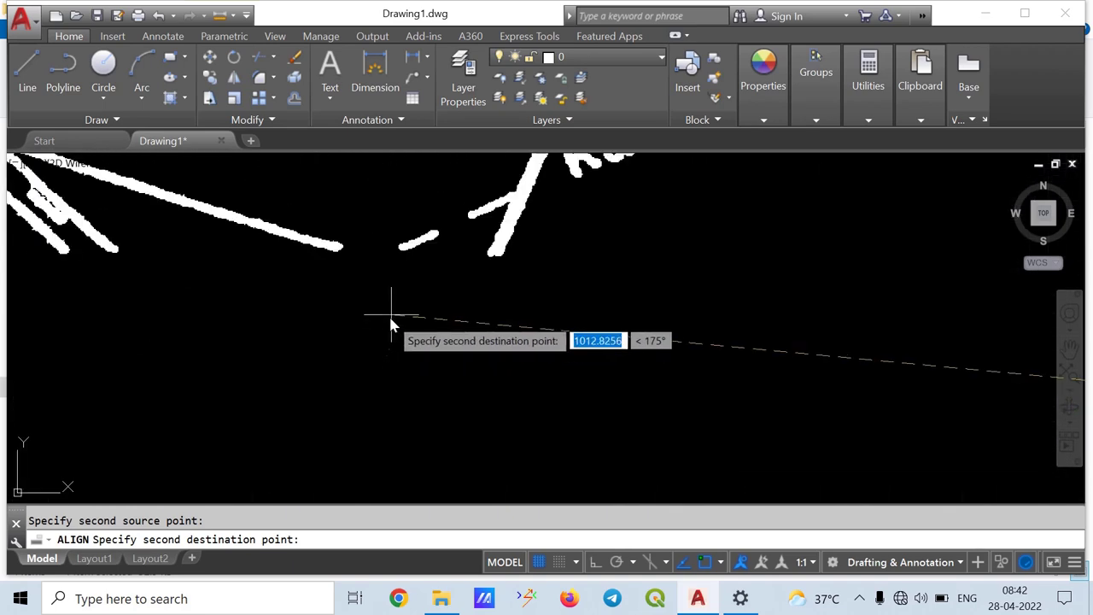
pyautogui.click(499, 258)
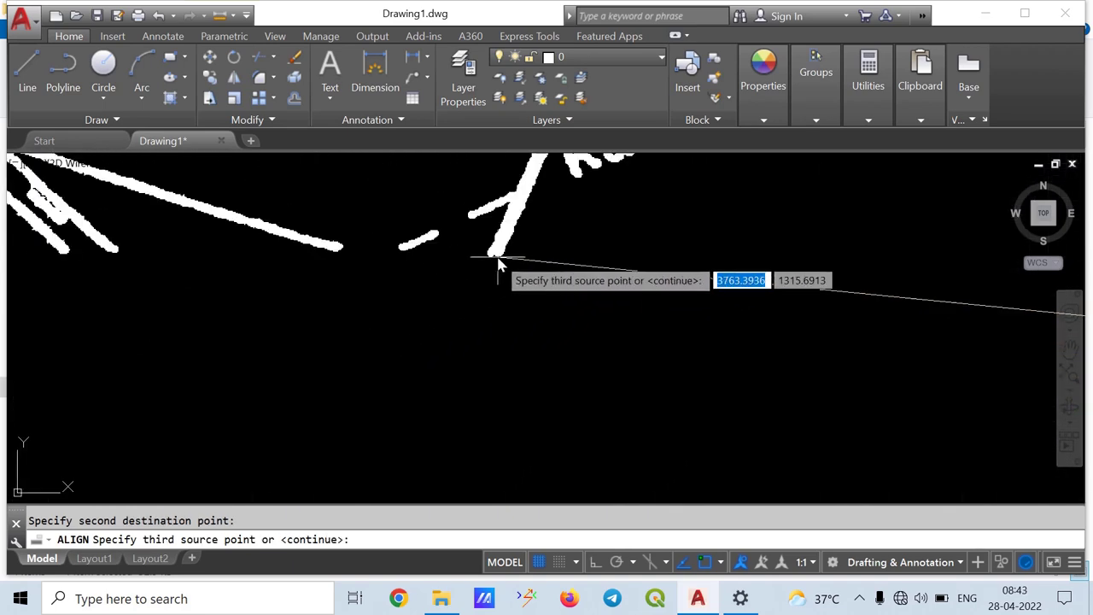
pyautogui.scroll(-4, 555, 322)
pyautogui.scroll(-3, 557, 322)
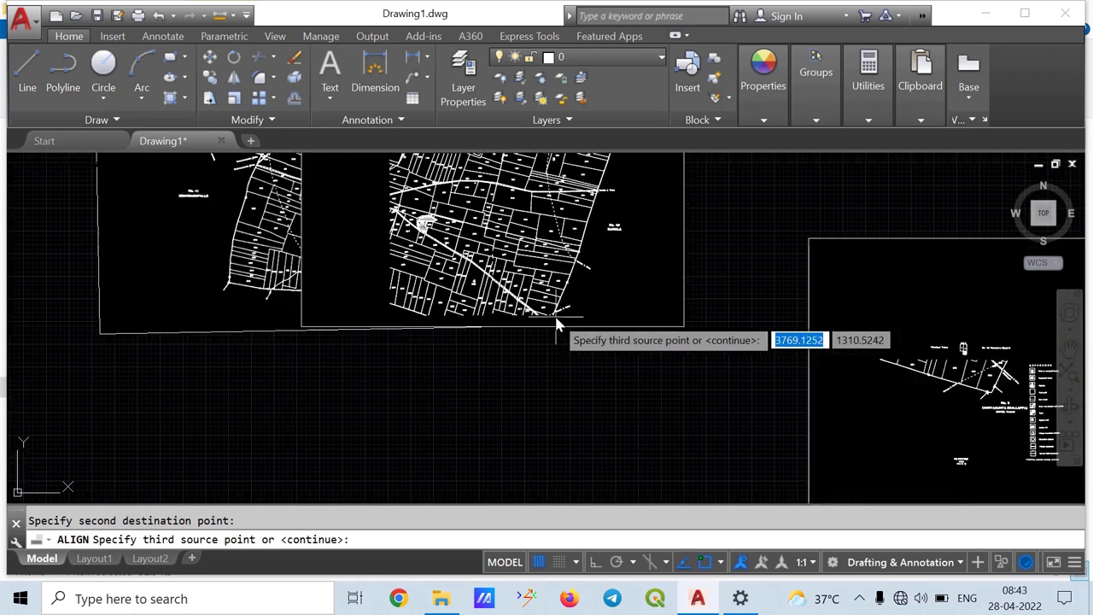
pyautogui.press('Return')
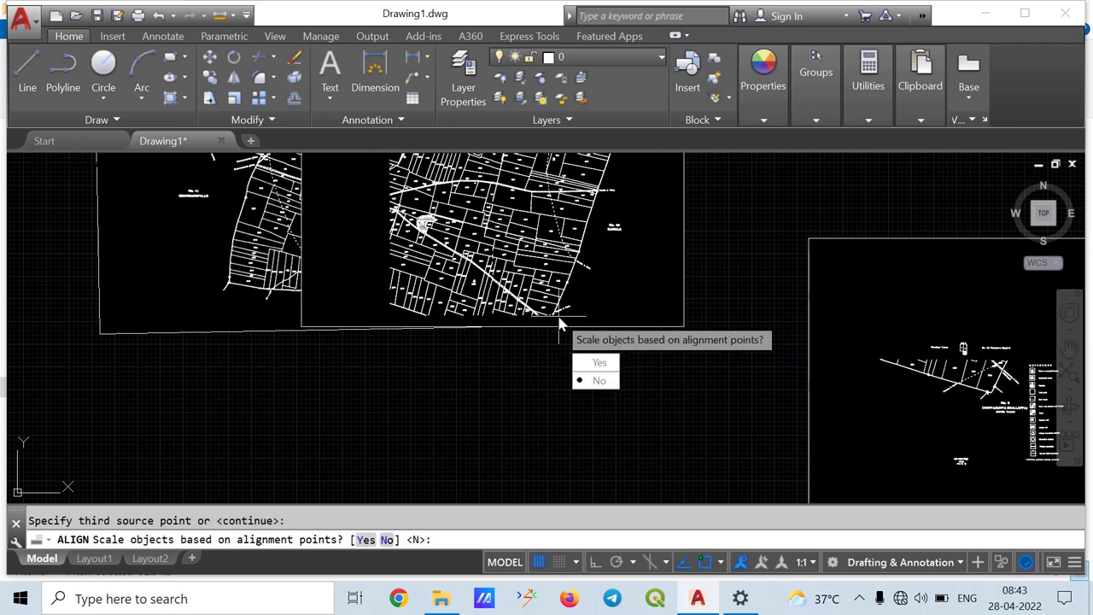
# Answer Yes to scaling so the legend sheet resizes onto the parcel plan, then zoom to check
pyautogui.click(597, 362)
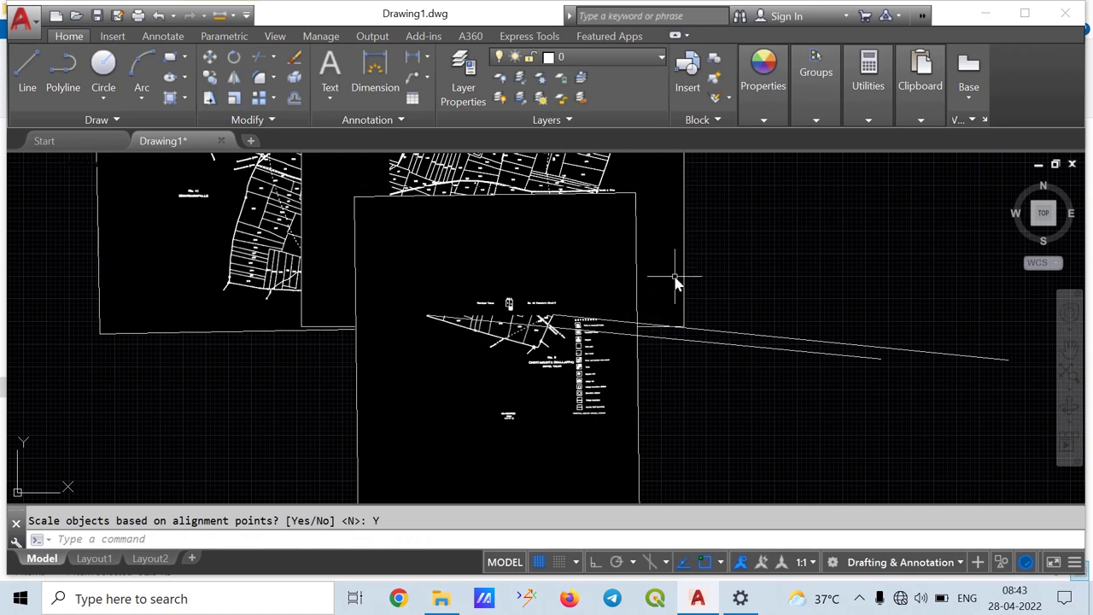
pyautogui.scroll(-3, 760, 316)
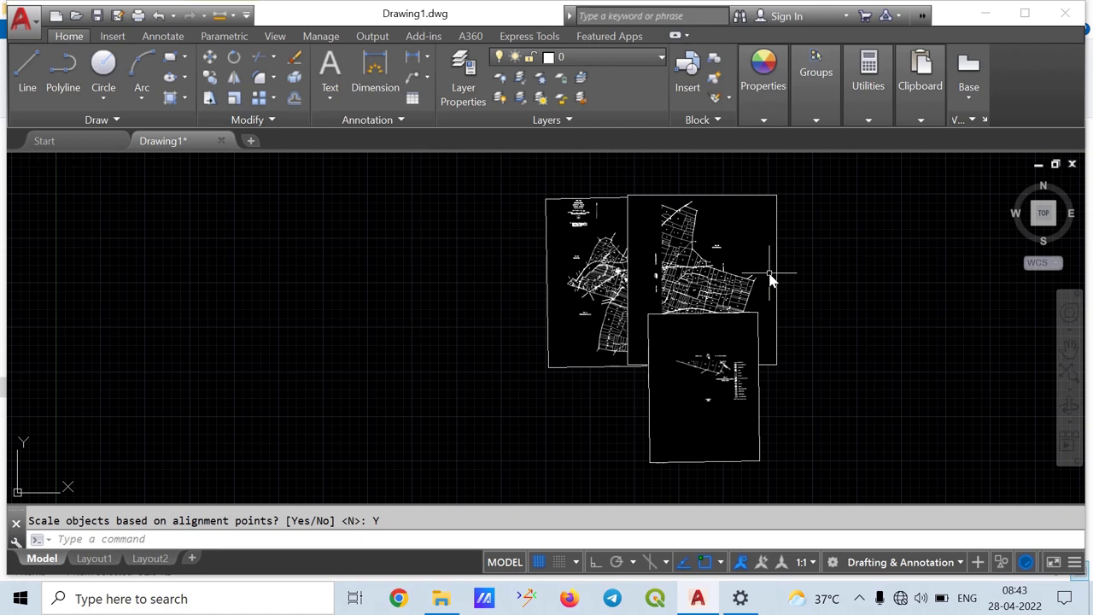
pyautogui.scroll(4, 639, 275)
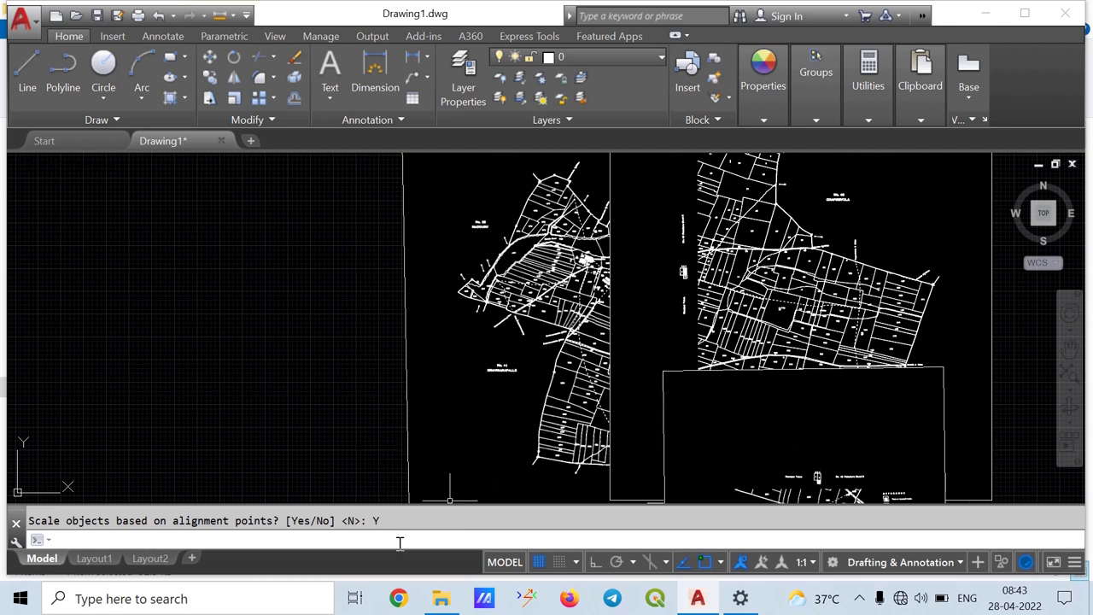
# Use TRANSPARENCY to turn transparency ON for the three window-selected map images
pyautogui.write('trans')
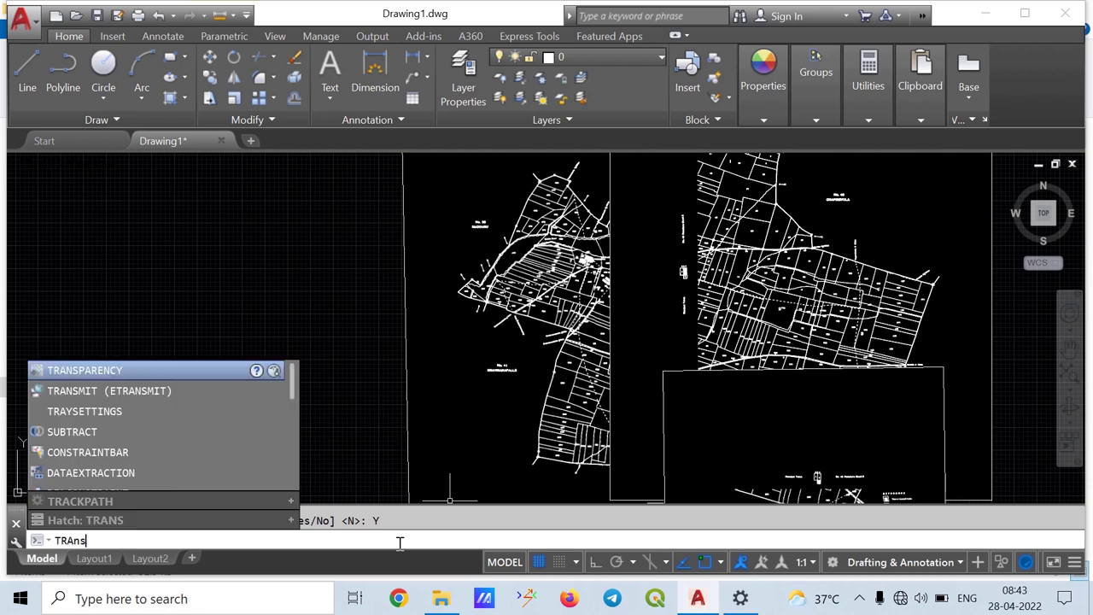
pyautogui.write('pa')
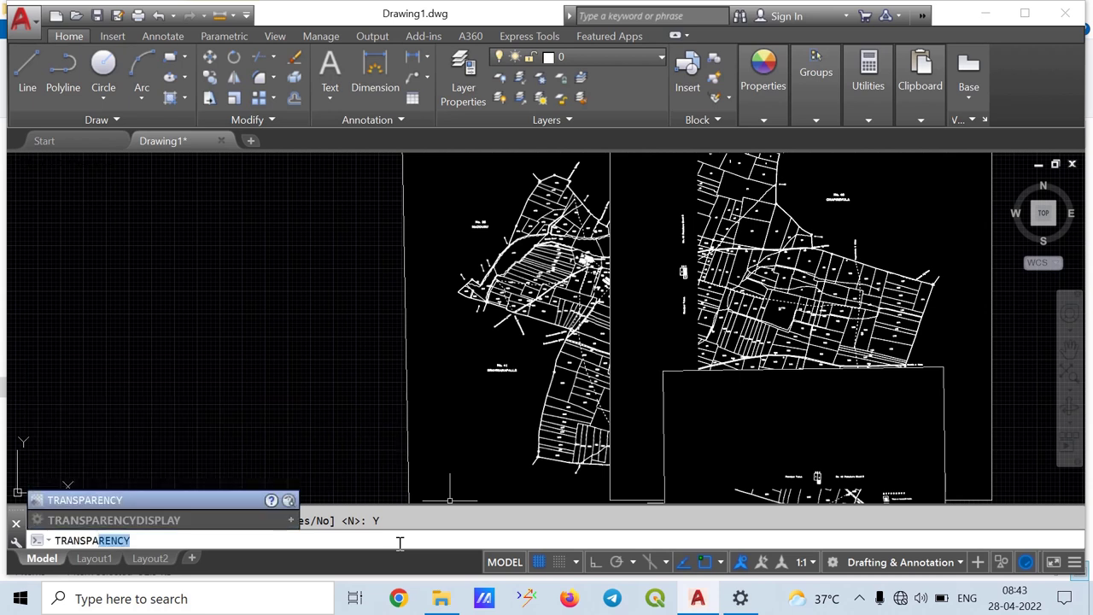
pyautogui.press('Return')
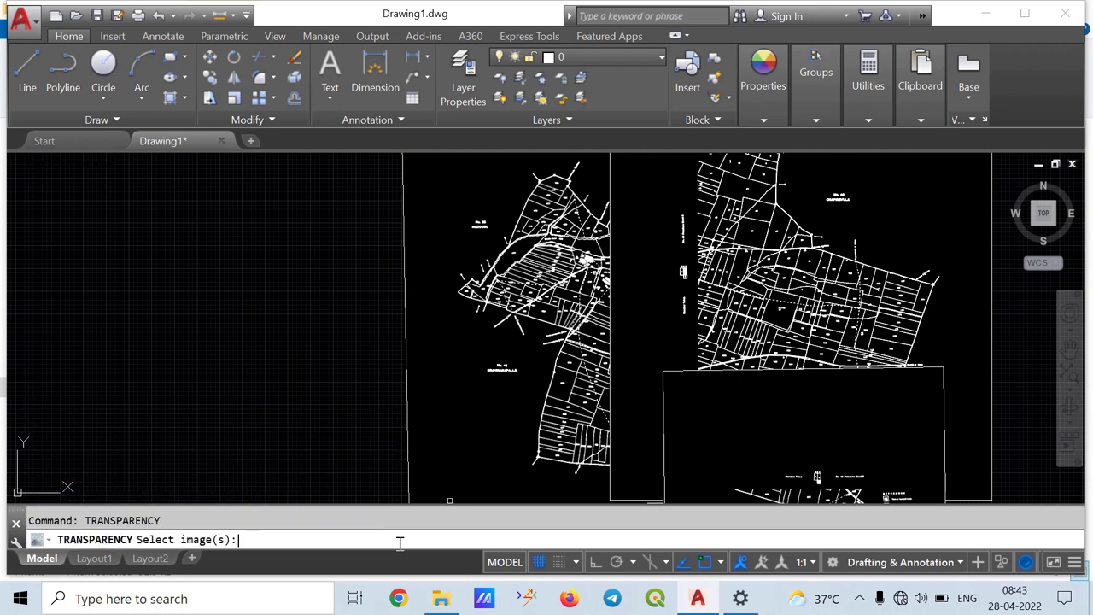
pyautogui.scroll(-4, 577, 313)
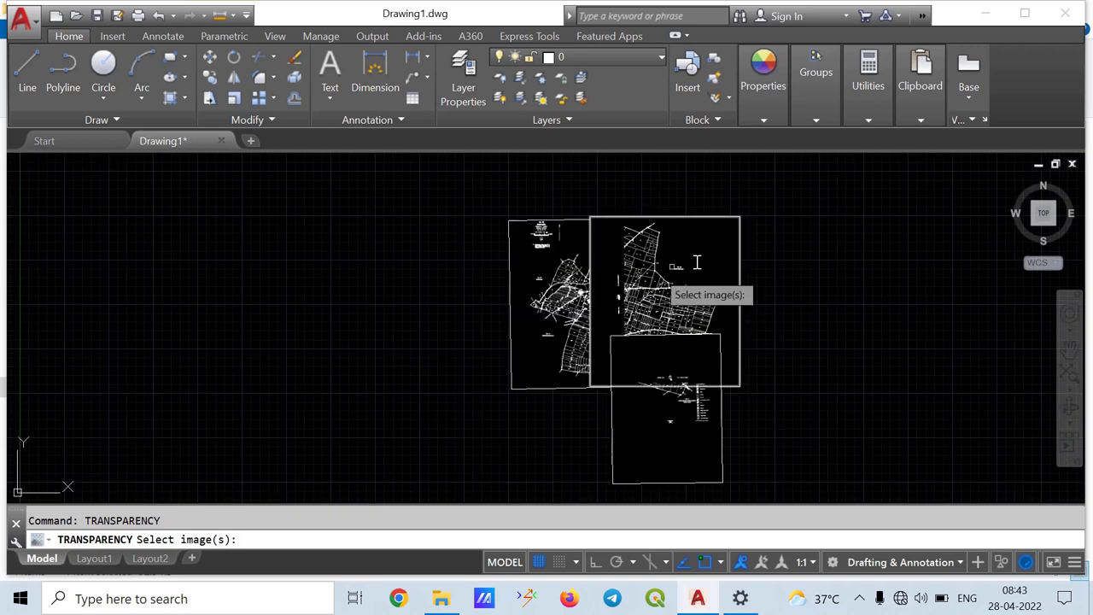
pyautogui.click(800, 177)
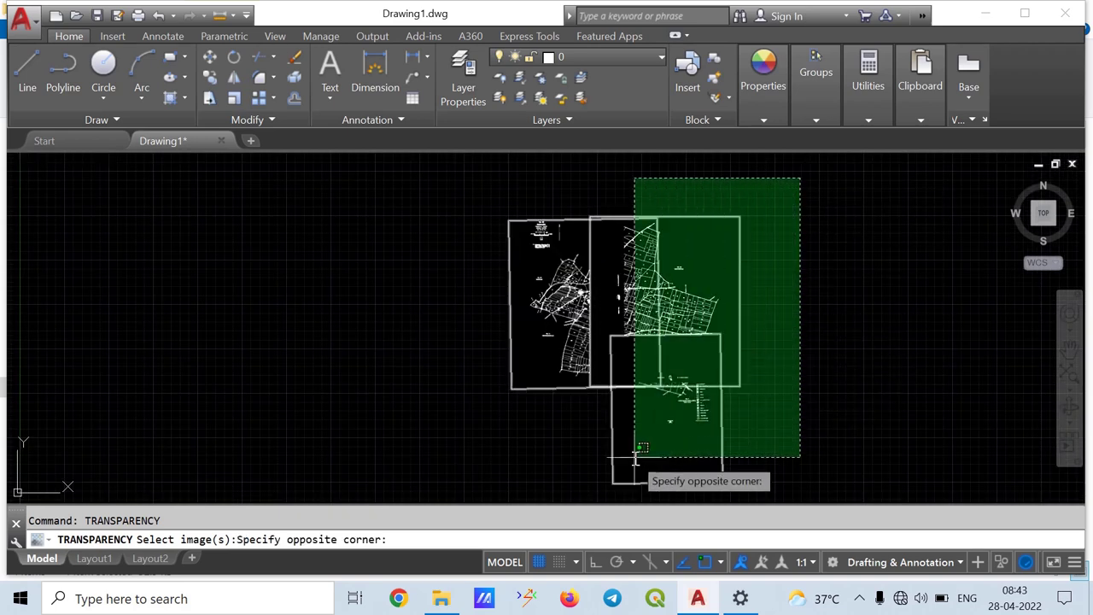
pyautogui.click(513, 470)
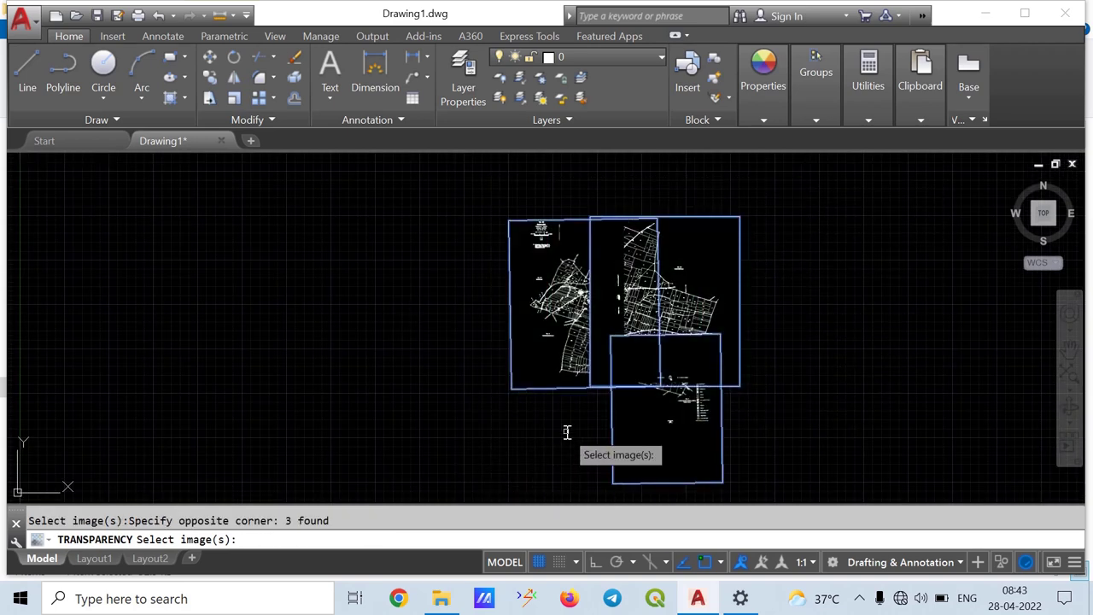
pyautogui.press('Return')
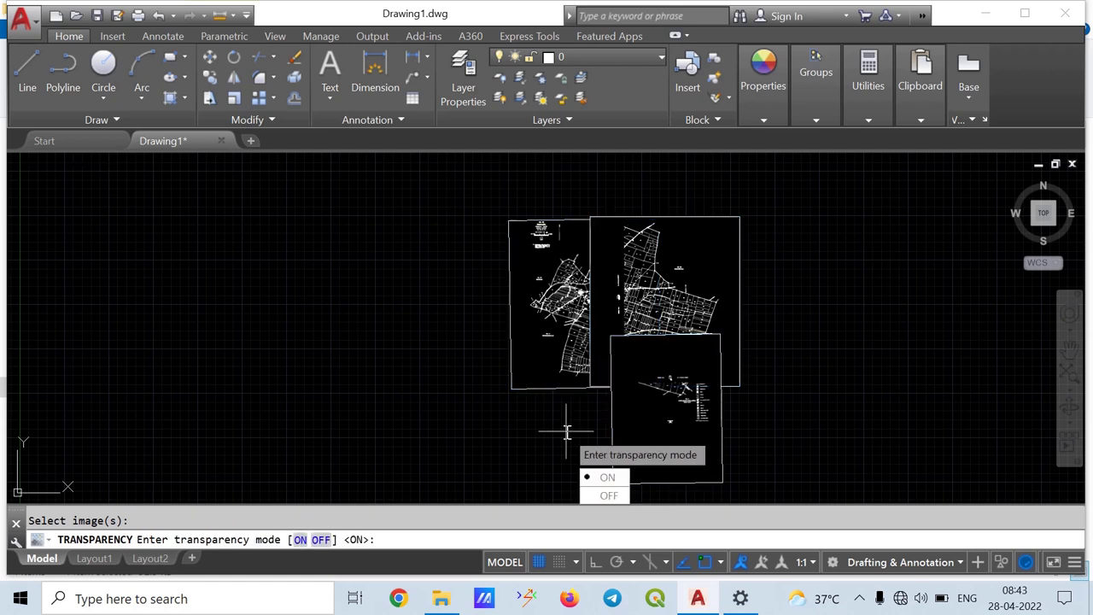
pyautogui.click(607, 477)
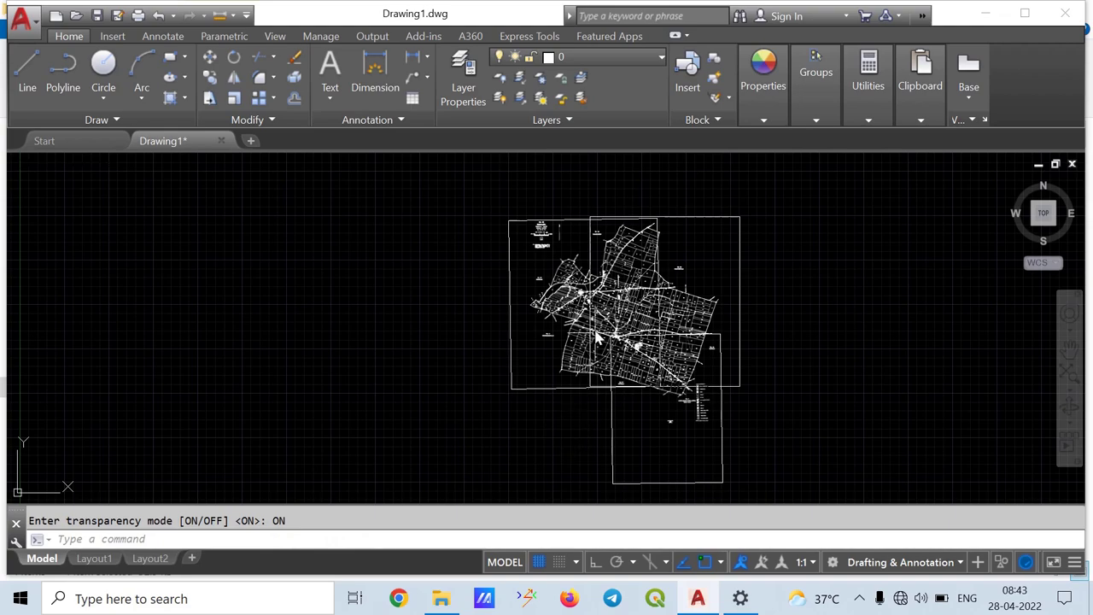
# Zoom and shift the view across the merged village map
pyautogui.scroll(3, 598, 337)
pyautogui.scroll(3, 598, 325)
pyautogui.scroll(2, 632, 325)
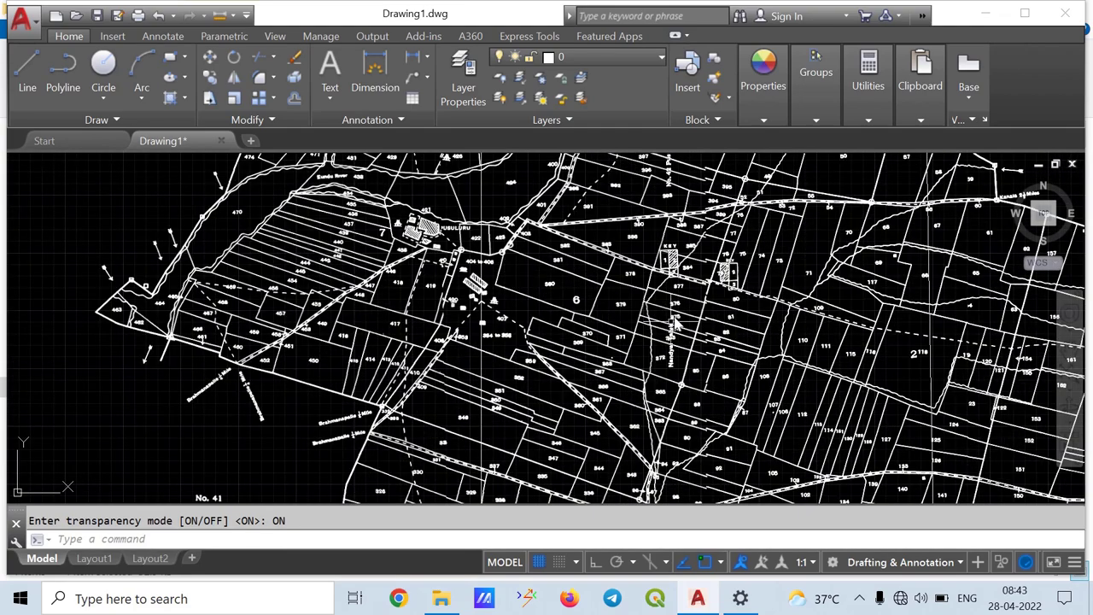
pyautogui.moveTo(696, 303); pyautogui.dragTo(592, 377, button='middle')
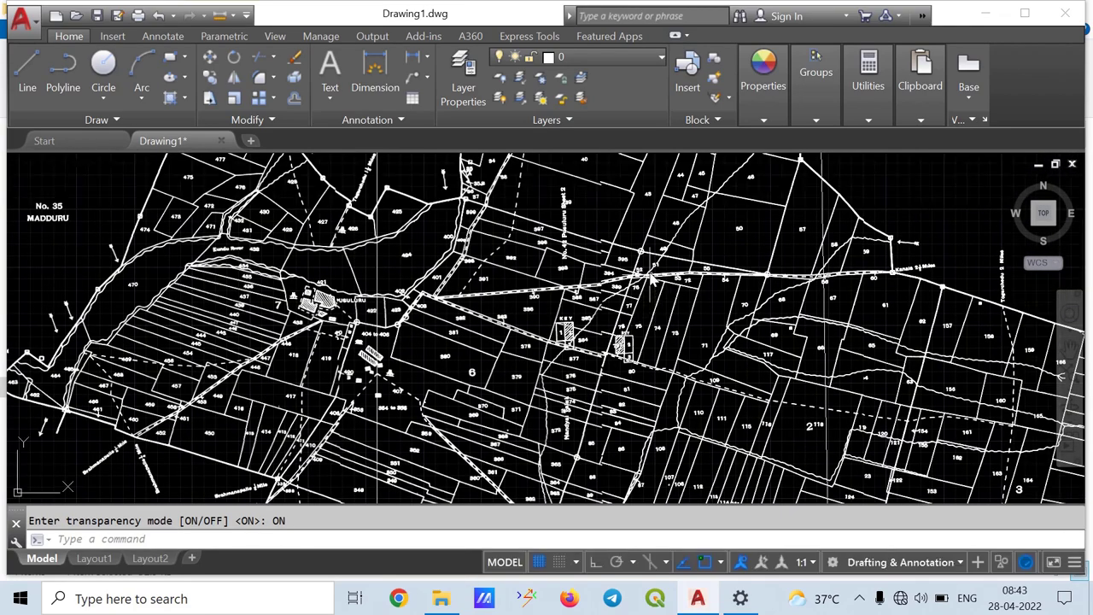
pyautogui.scroll(1, 610, 292)
pyautogui.scroll(2, 611, 289)
pyautogui.scroll(2, 615, 283)
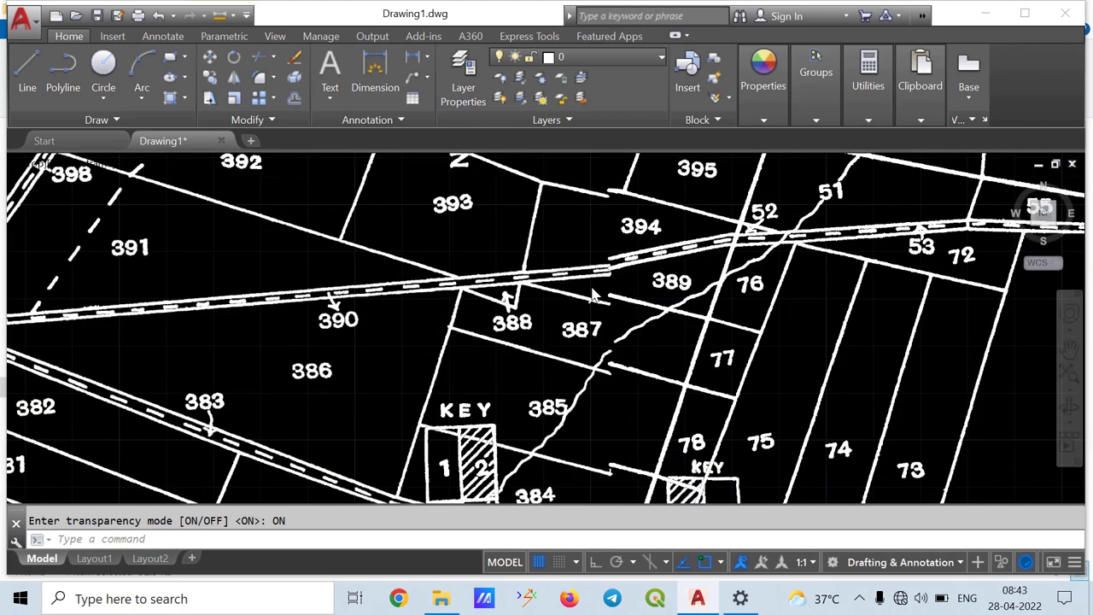
pyautogui.scroll(2, 622, 277)
pyautogui.scroll(-2, 635, 309)
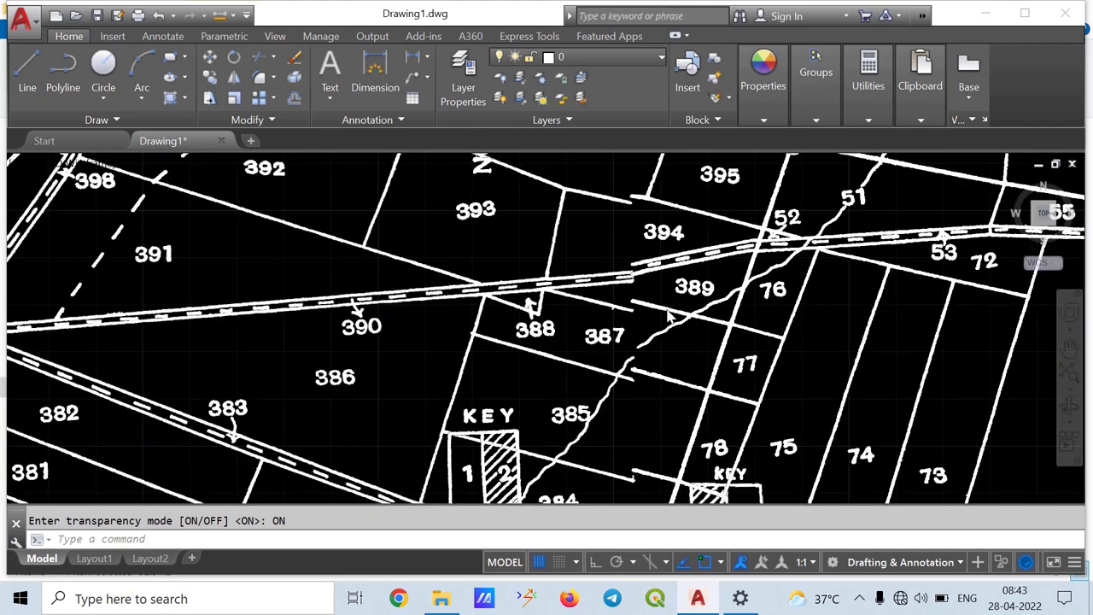
pyautogui.scroll(-2, 635, 309)
pyautogui.scroll(-2, 675, 334)
pyautogui.scroll(-2, 675, 333)
pyautogui.scroll(-2, 699, 301)
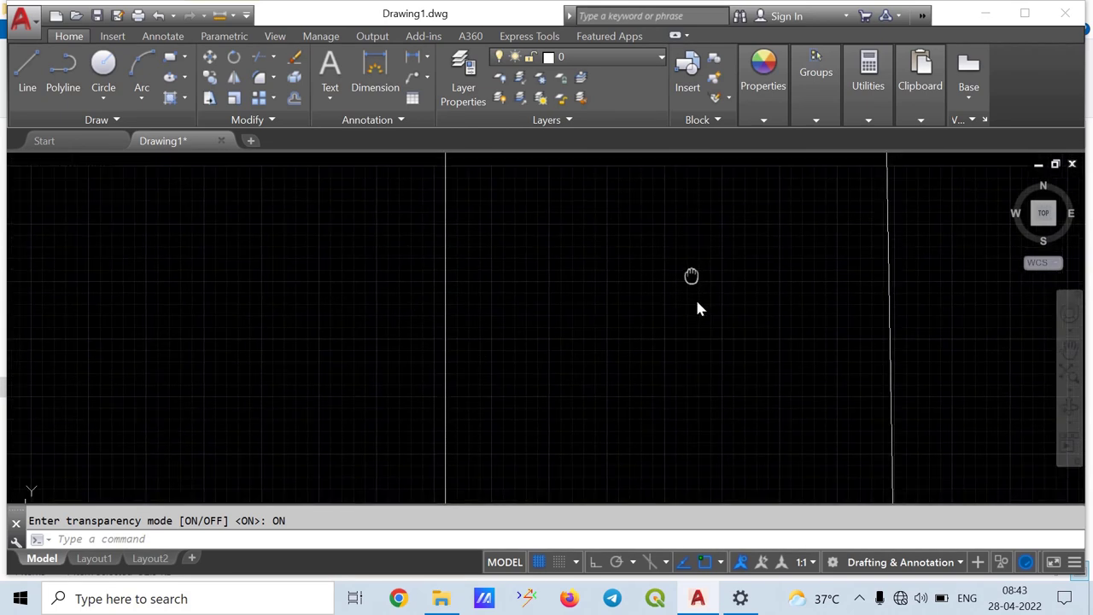
pyautogui.scroll(2, 694, 174)
# Recentre the view so the whole map sheet and its image frames fit on screen
pyautogui.moveTo(691, 179); pyautogui.dragTo(616, 308, button='middle')
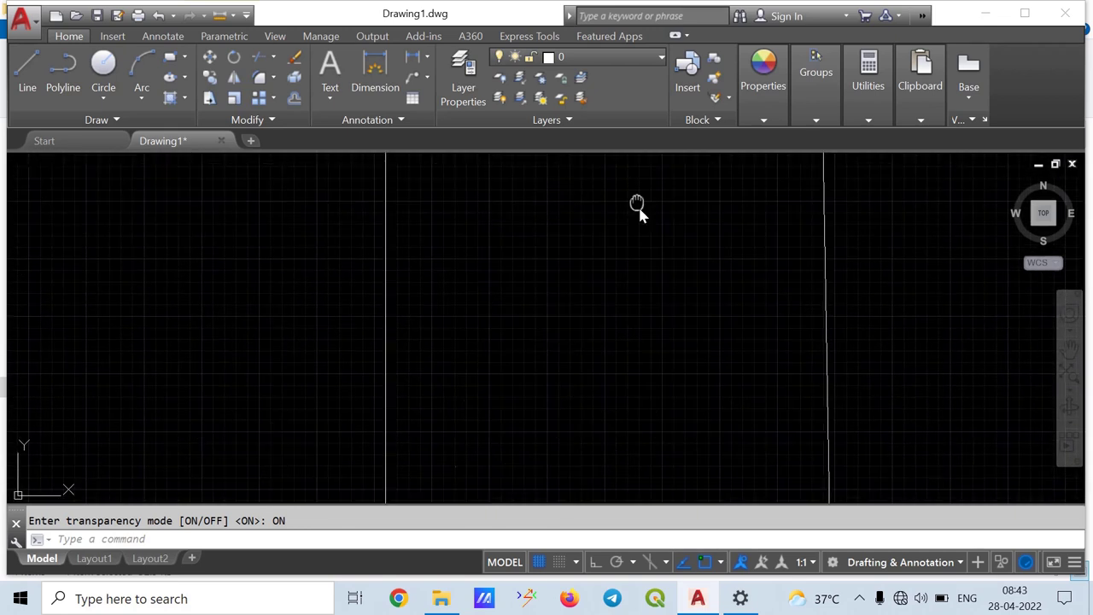
pyautogui.moveTo(638, 207); pyautogui.dragTo(656, 241, button='middle')
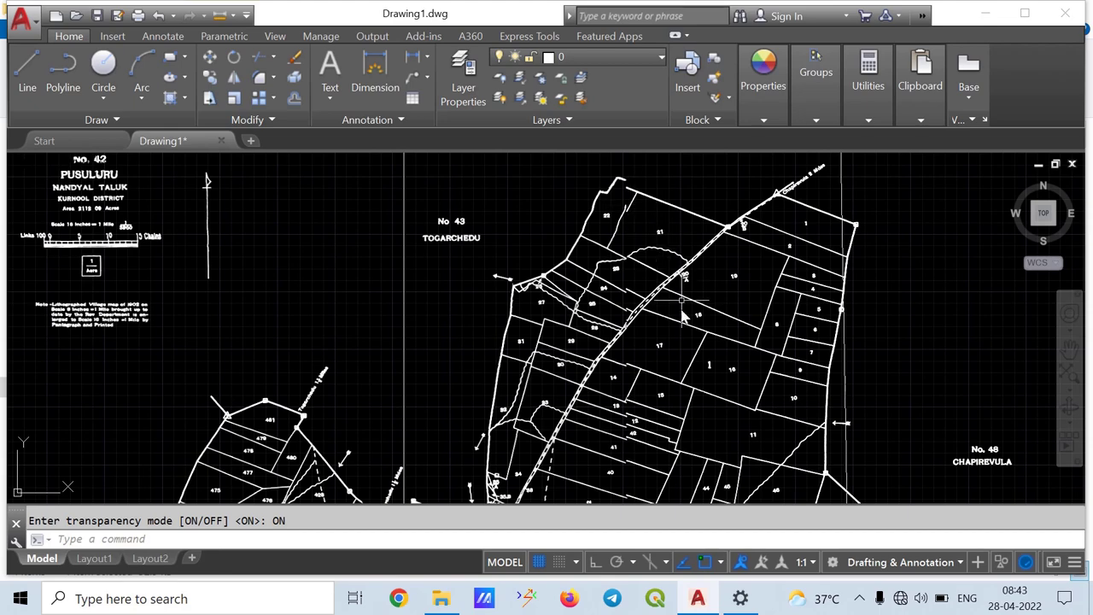
pyautogui.moveTo(678, 367); pyautogui.dragTo(646, 266, button='middle')
pyautogui.scroll(-3, 739, 363)
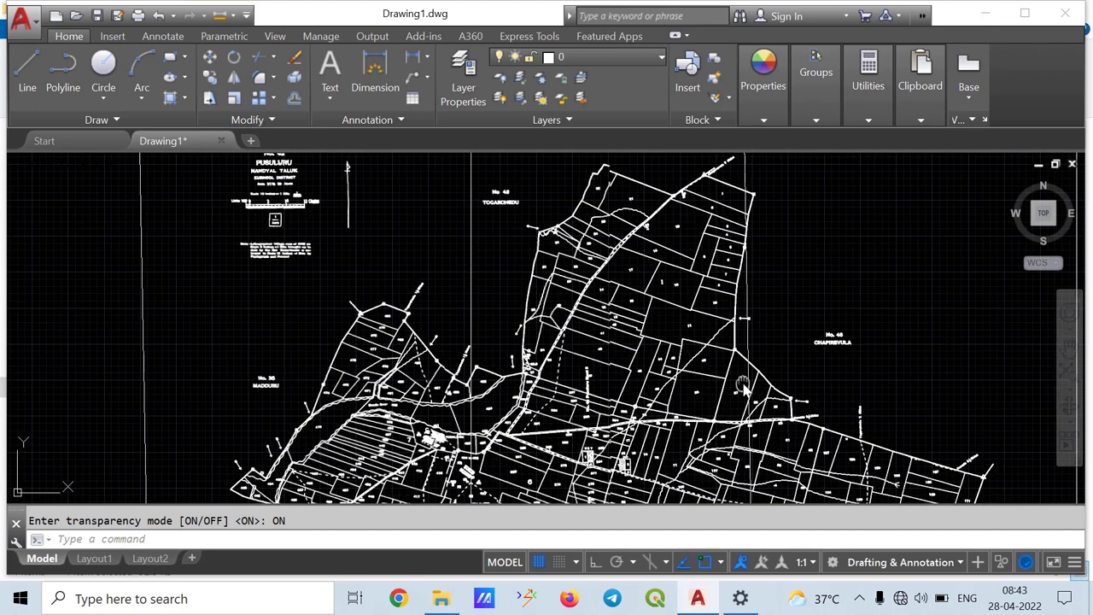
pyautogui.scroll(-2, 733, 399)
pyautogui.moveTo(733, 398)
pyautogui.mouseDown(button='middle')
pyautogui.moveTo(709, 350)
pyautogui.moveTo(727, 312)
pyautogui.mouseUp(button='middle')
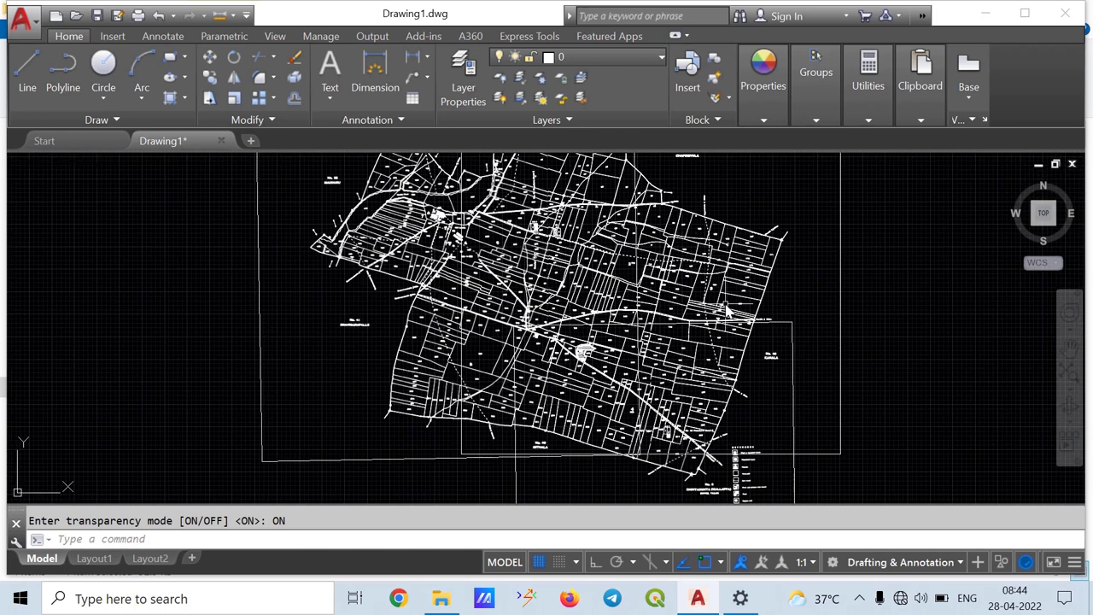
pyautogui.scroll(-2, 645, 256)
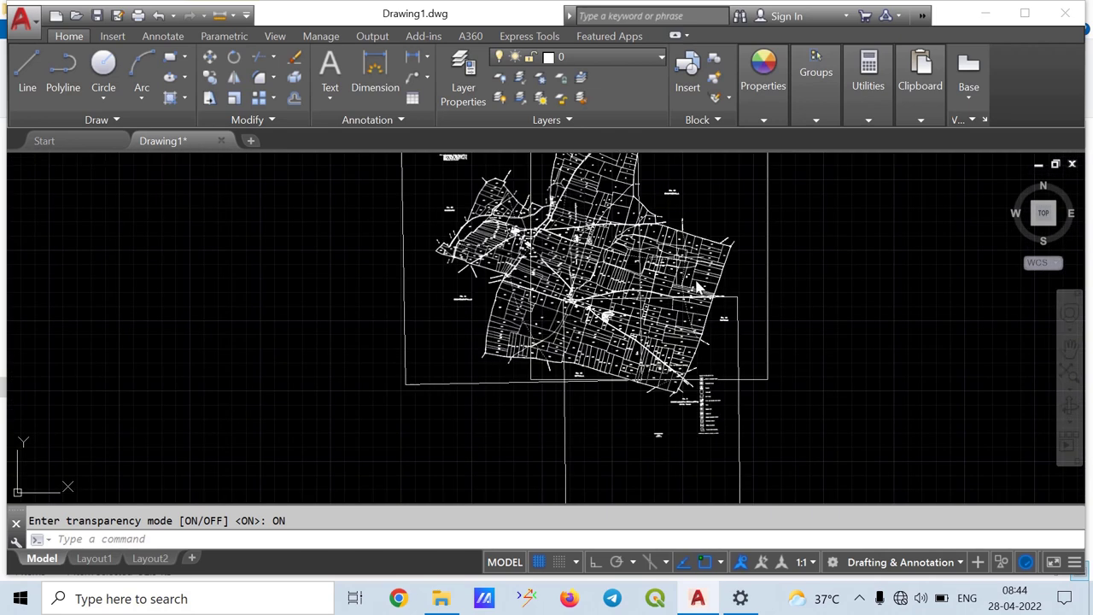
pyautogui.moveTo(699, 288); pyautogui.dragTo(695, 349, button='middle')
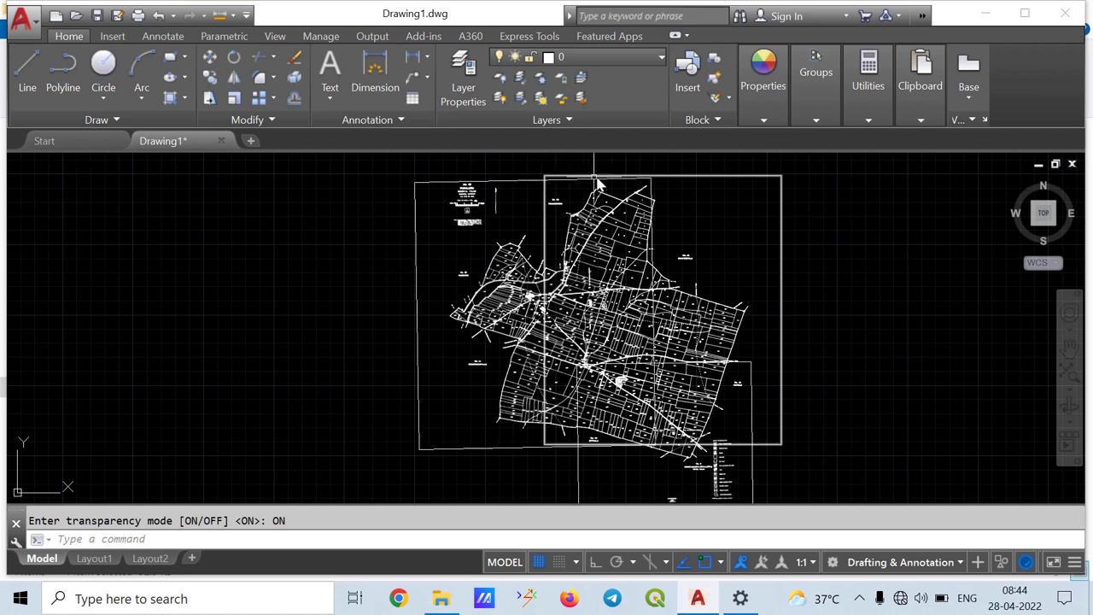
# Set IMAGEFRAME to 1, then rerun it and set it to 0 to hide the image borders
pyautogui.click(779, 177)
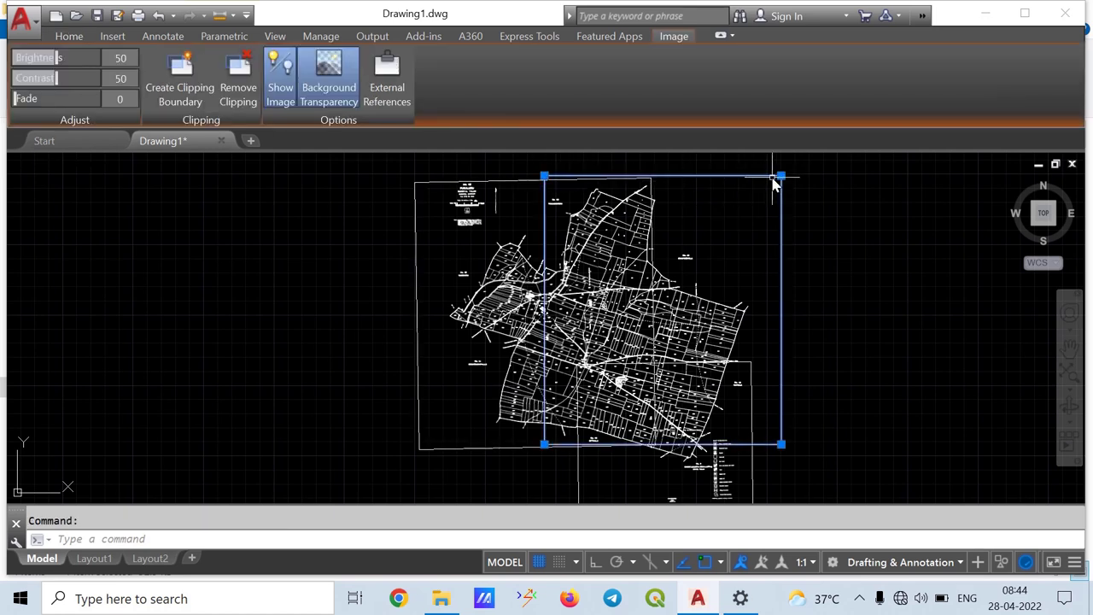
pyautogui.press('Escape')
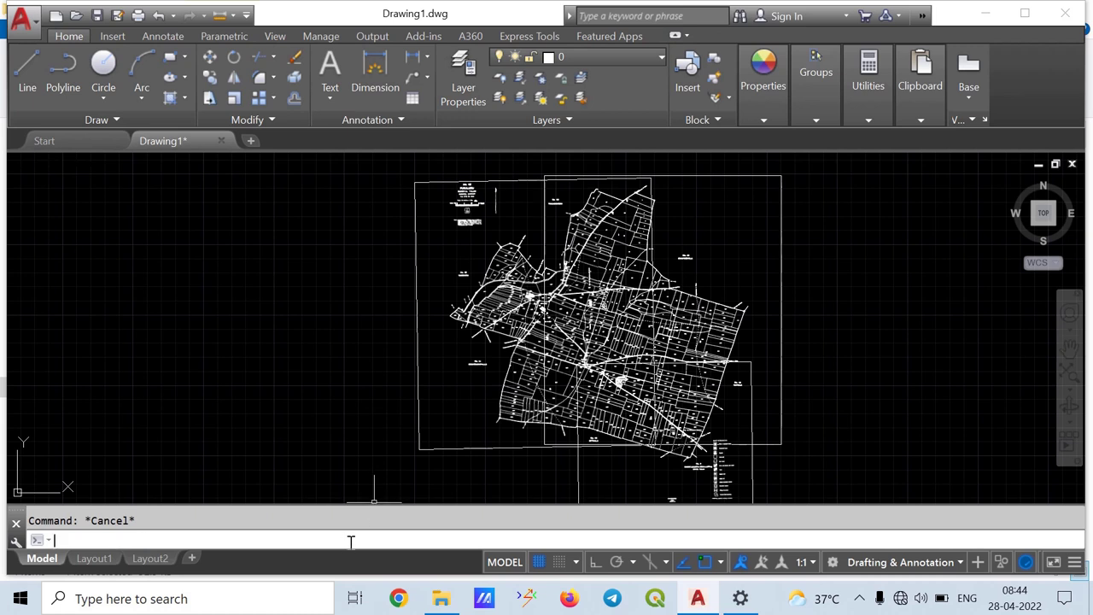
pyautogui.write('imag')
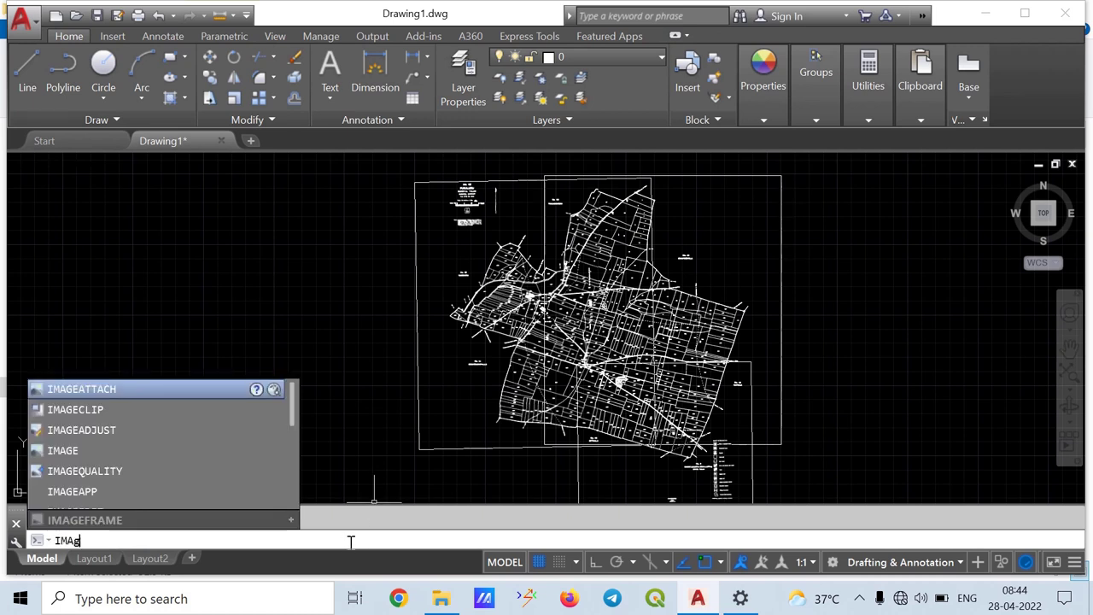
pyautogui.write('eFr')
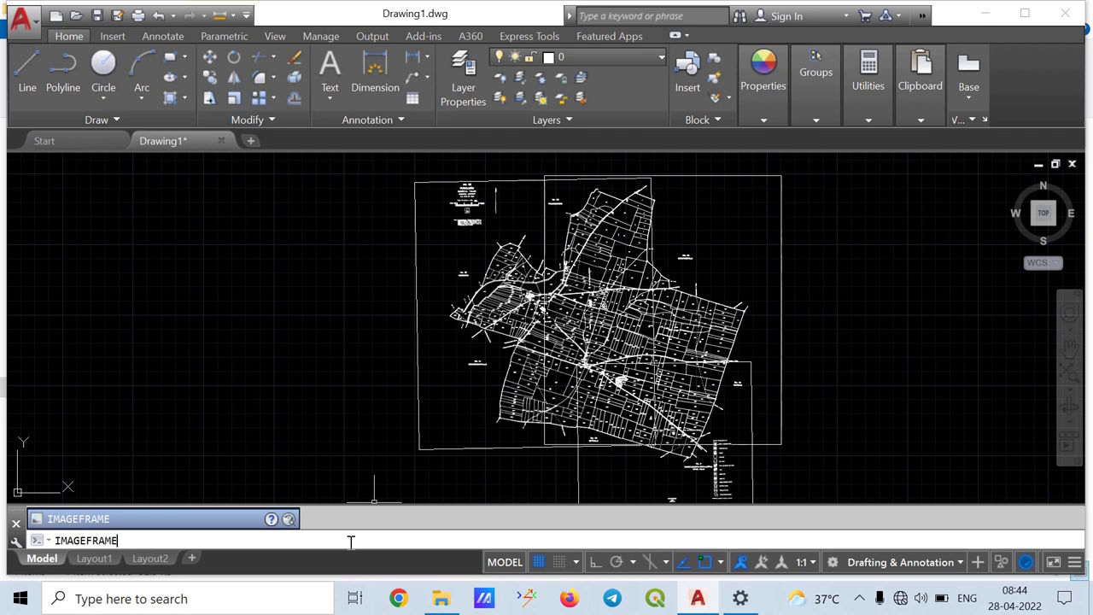
pyautogui.press('Return')
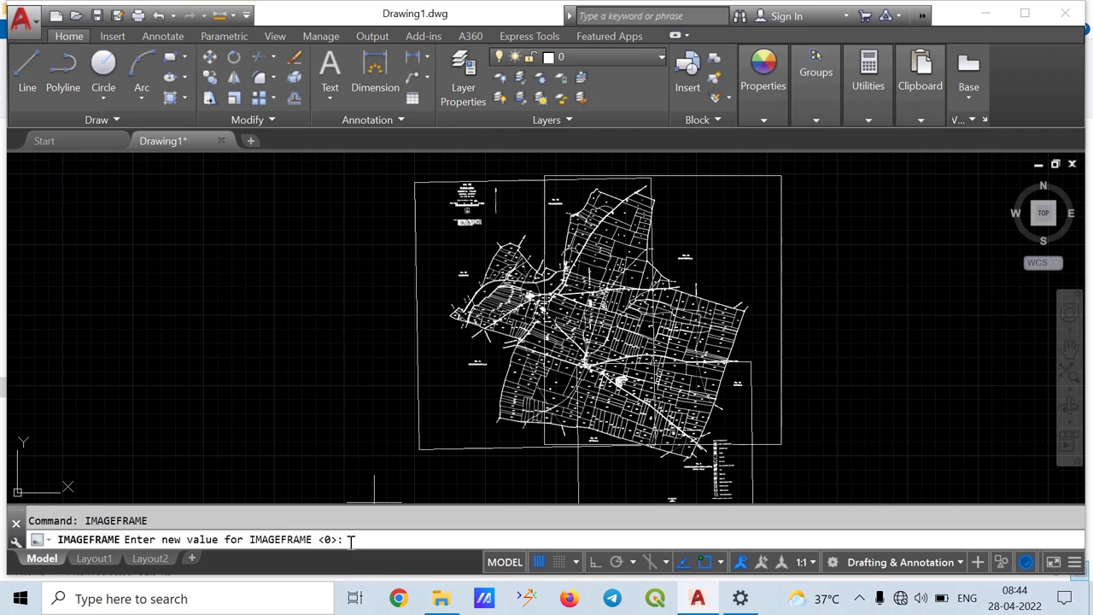
pyautogui.write('1')
pyautogui.press('Return')
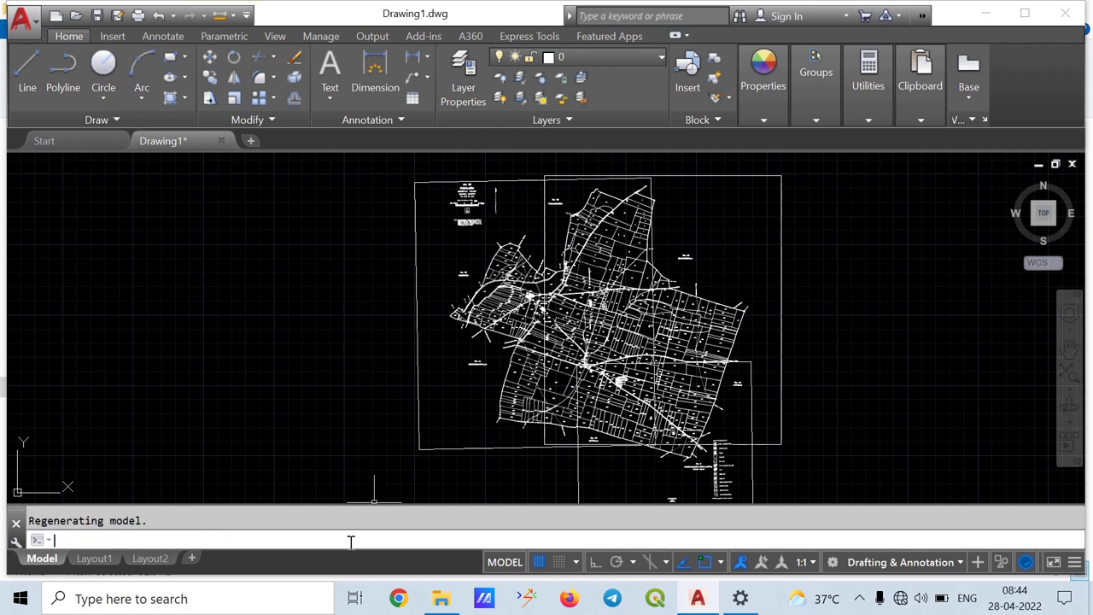
pyautogui.press('Return')
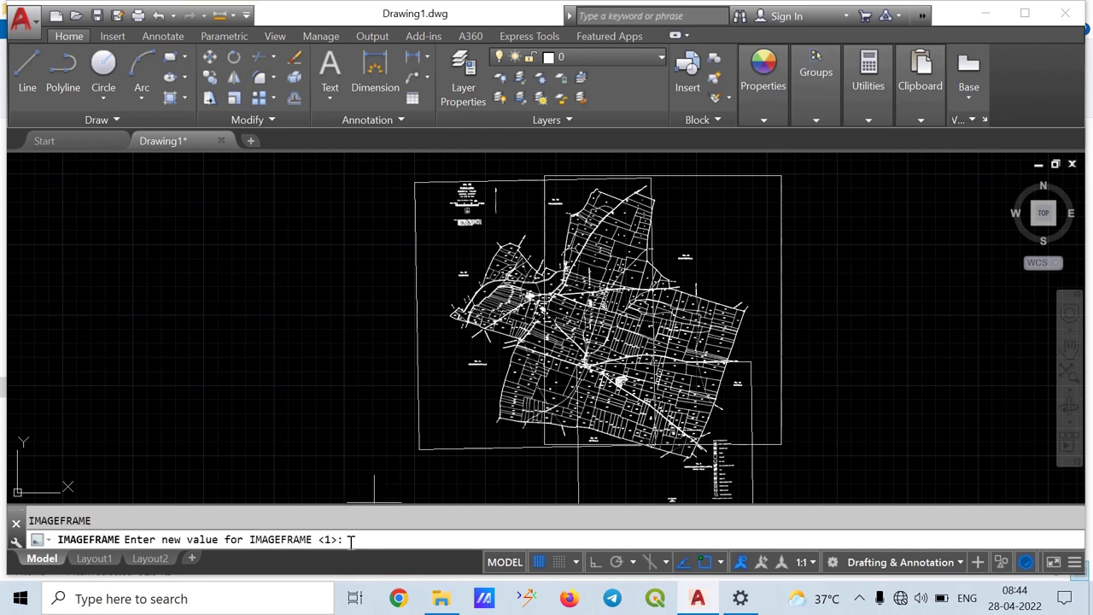
pyautogui.write('0')
pyautogui.press('Return')
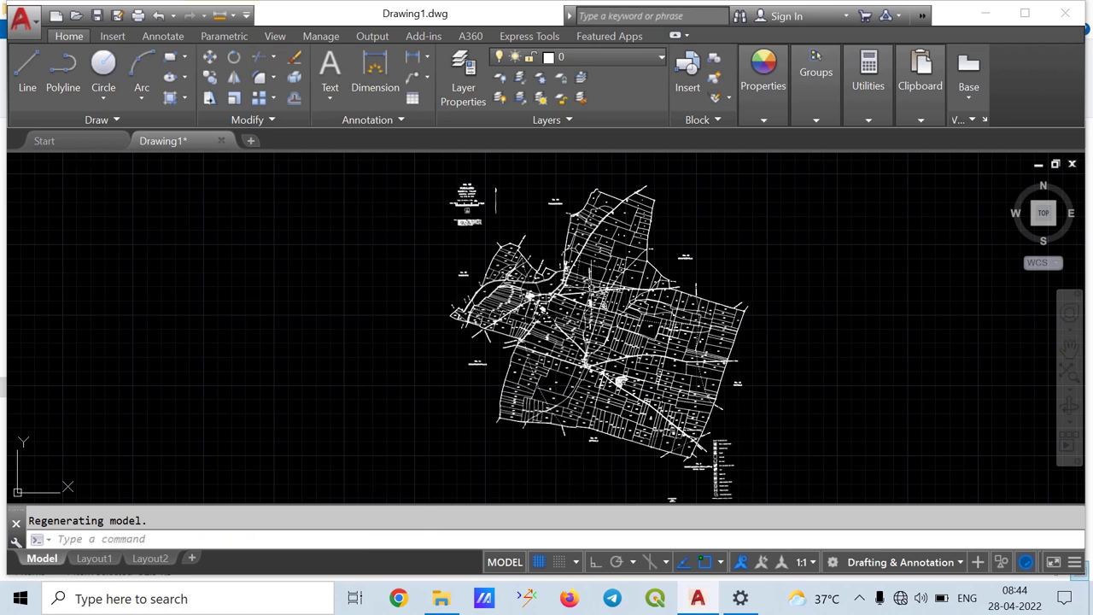
pyautogui.moveTo(675, 285); pyautogui.dragTo(598, 281, button='middle')
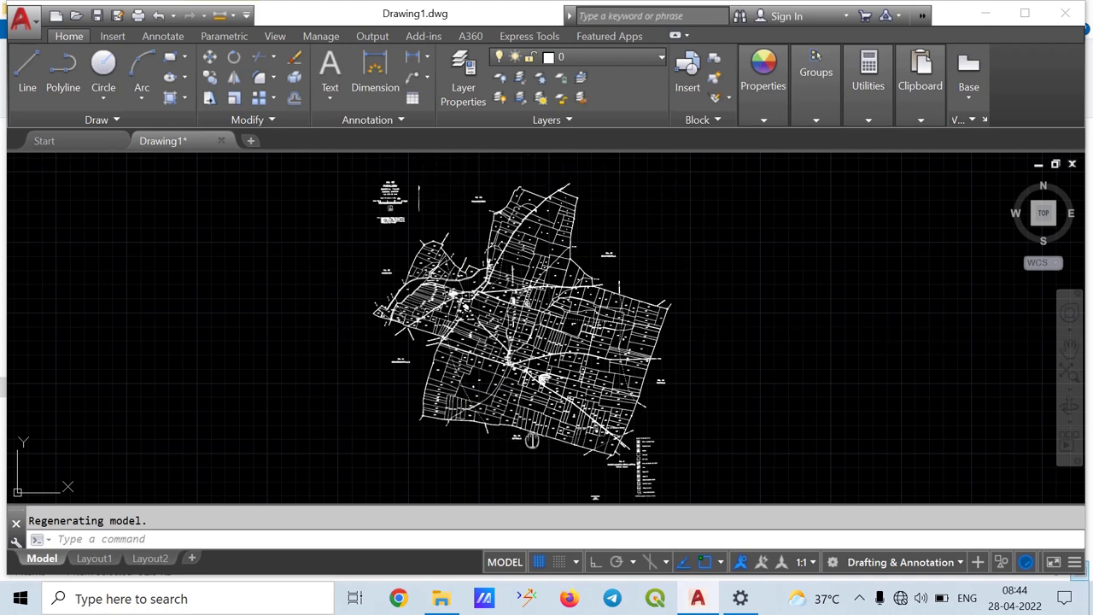
pyautogui.moveTo(531, 440); pyautogui.dragTo(519, 432, button='middle')
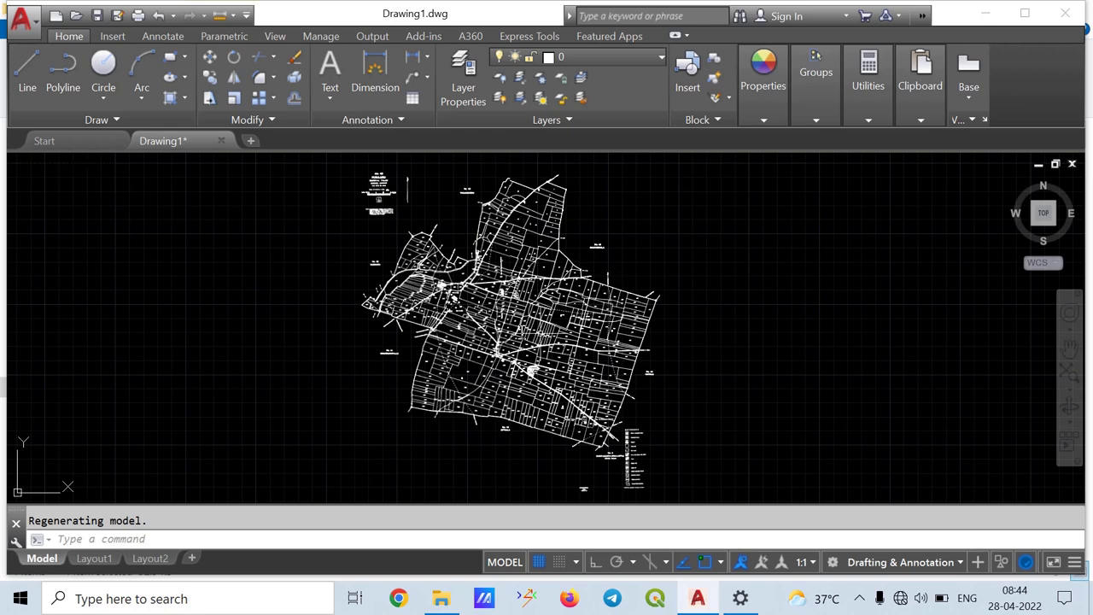
pyautogui.scroll(4, 397, 372)
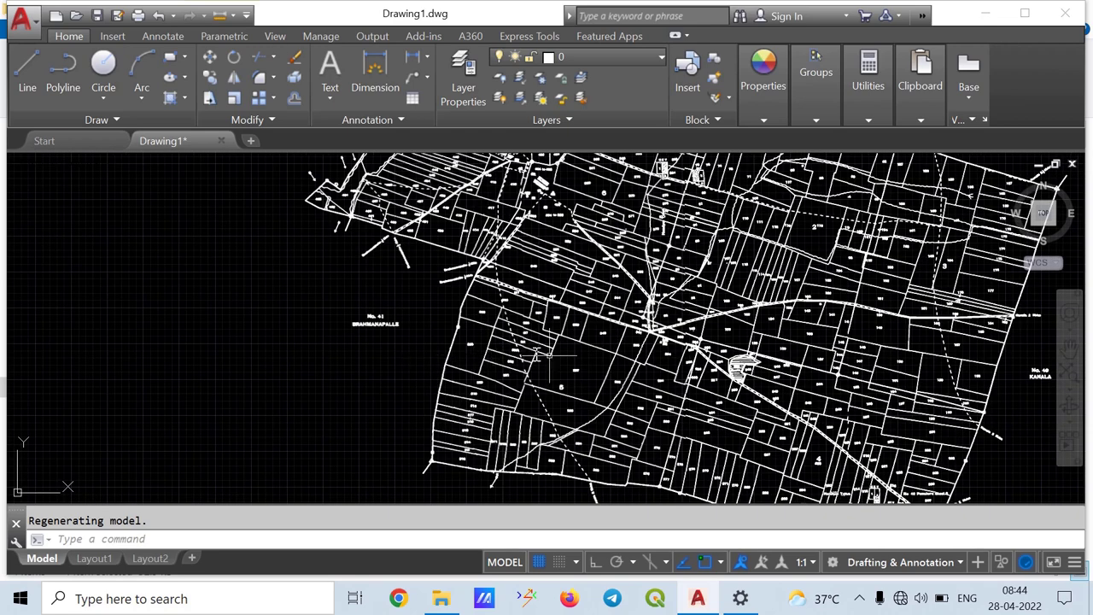
pyautogui.moveTo(684, 252); pyautogui.dragTo(620, 374, button='middle')
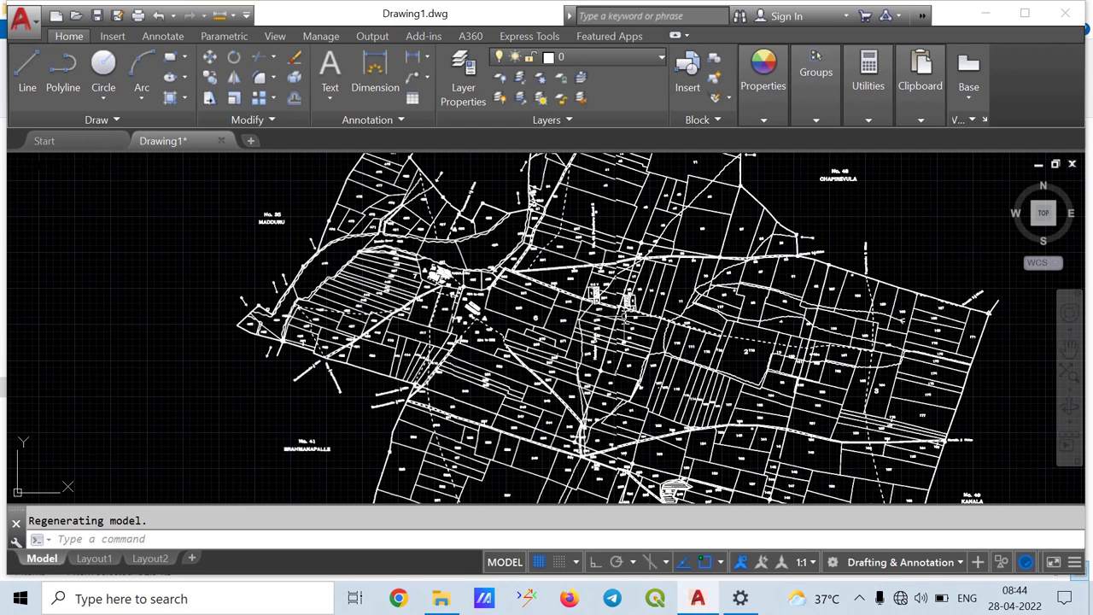
pyautogui.scroll(1, 445, 282)
pyautogui.scroll(2, 444, 282)
pyautogui.scroll(1, 410, 291)
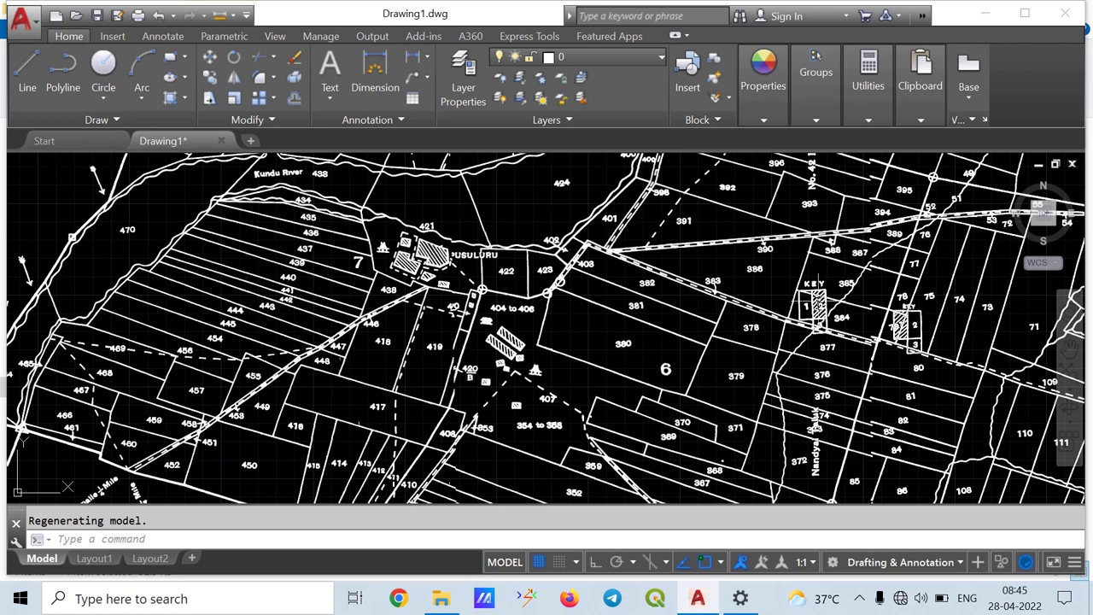
pyautogui.moveTo(842, 317); pyautogui.dragTo(712, 324, button='middle')
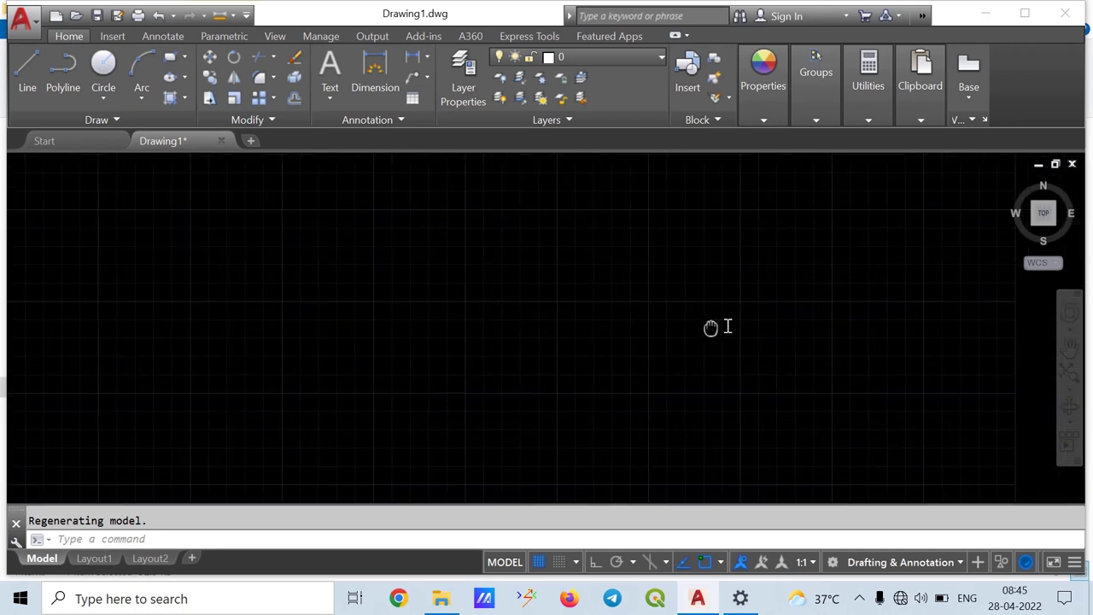
pyautogui.scroll(2, 734, 325)
pyautogui.scroll(2, 733, 325)
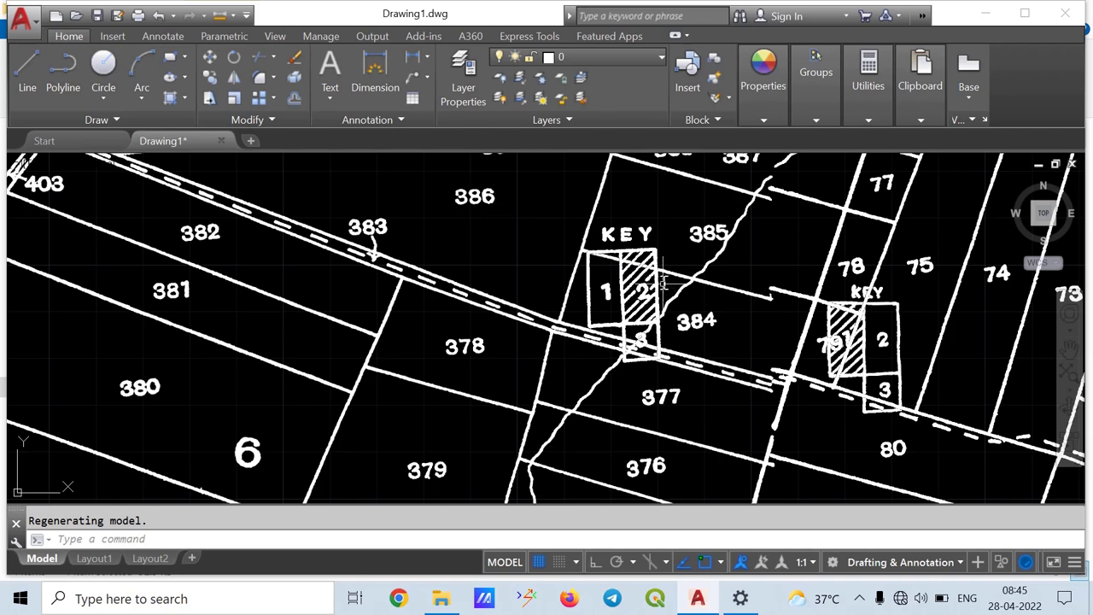
pyautogui.scroll(-2, 654, 250)
pyautogui.scroll(-2, 649, 274)
pyautogui.scroll(-1, 683, 316)
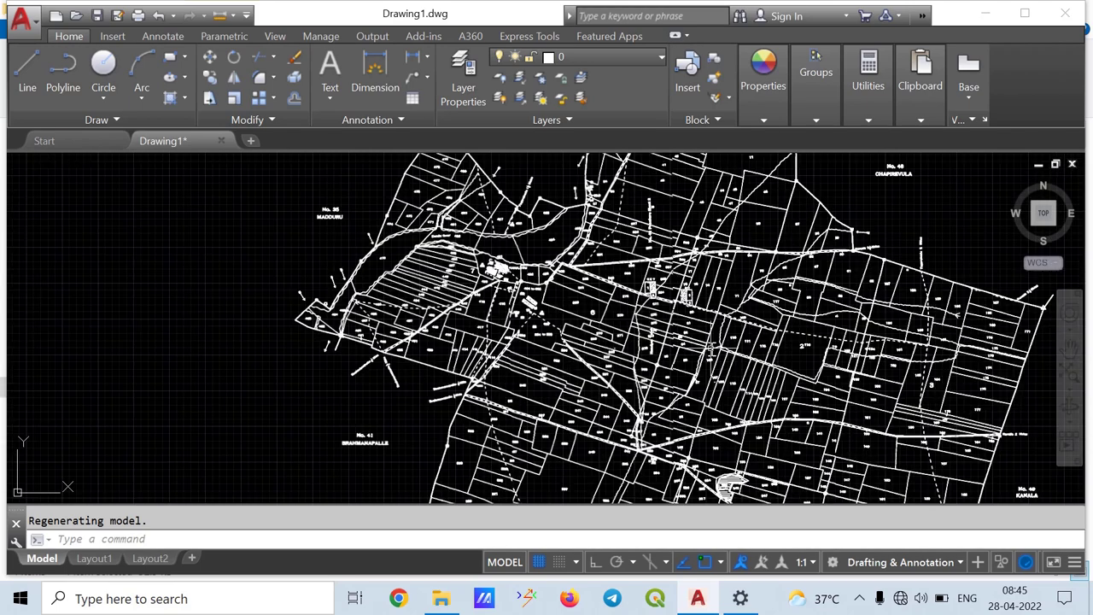
pyautogui.scroll(-2, 632, 303)
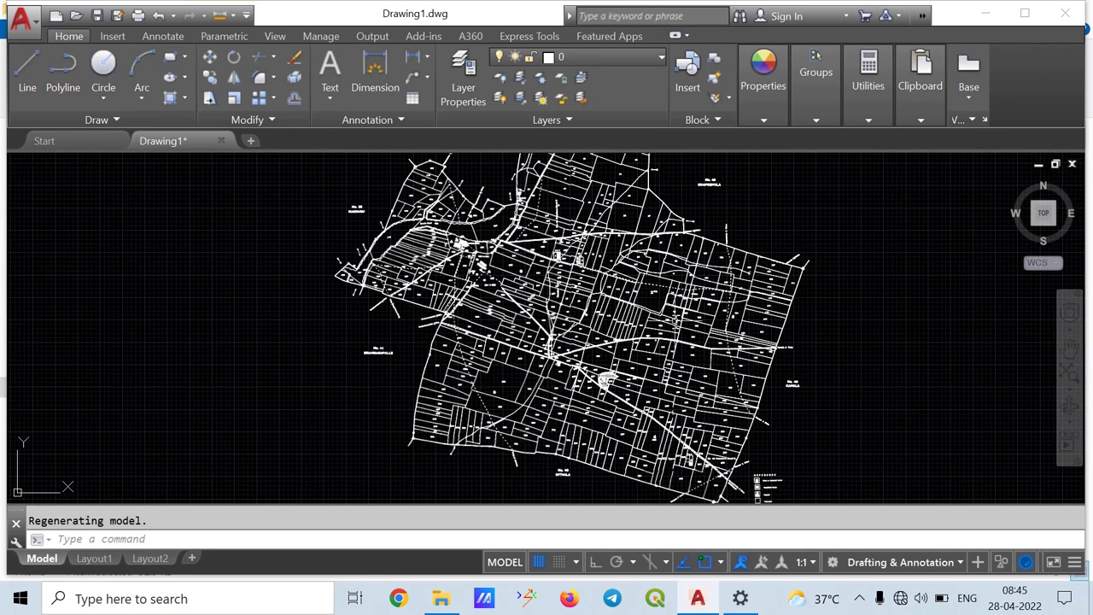
pyautogui.scroll(-2, 675, 320)
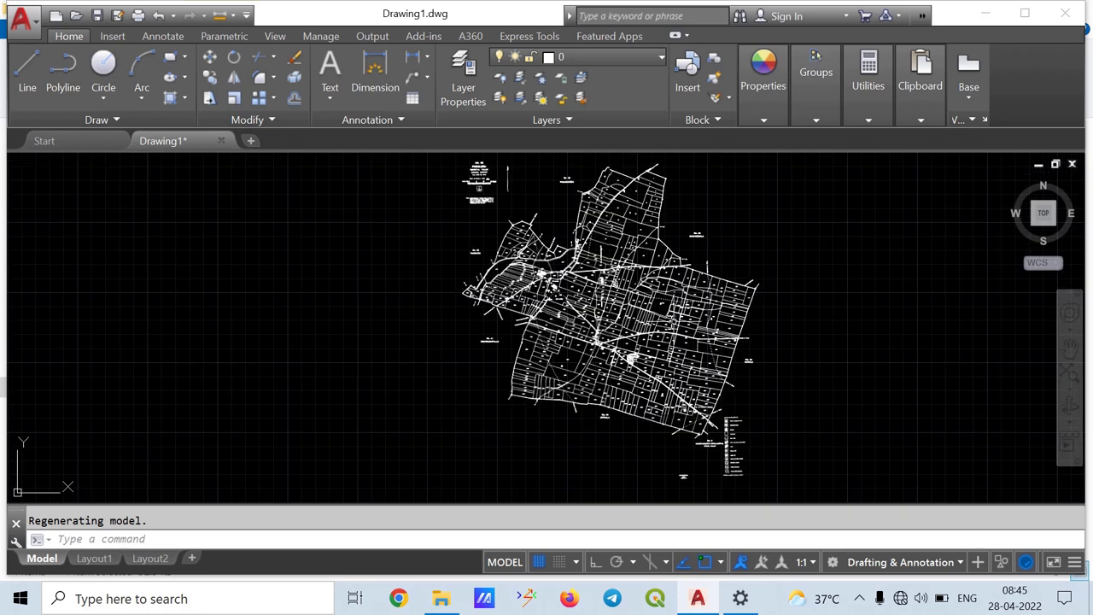
pyautogui.click(861, 598)
pyautogui.click(859, 562)
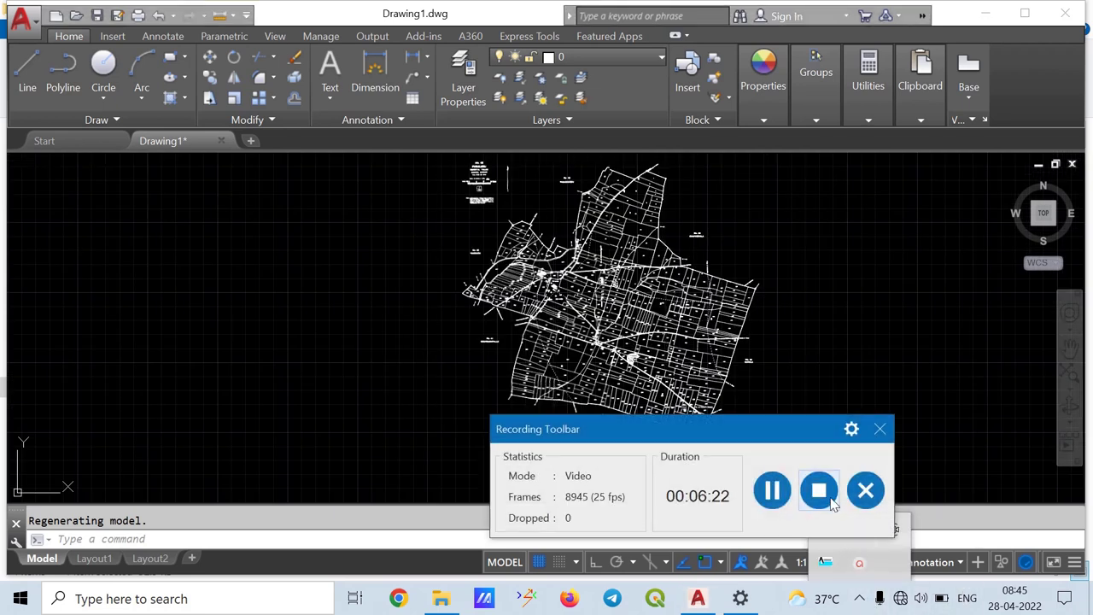
pyautogui.moveTo(778, 434); pyautogui.dragTo(942, 579)
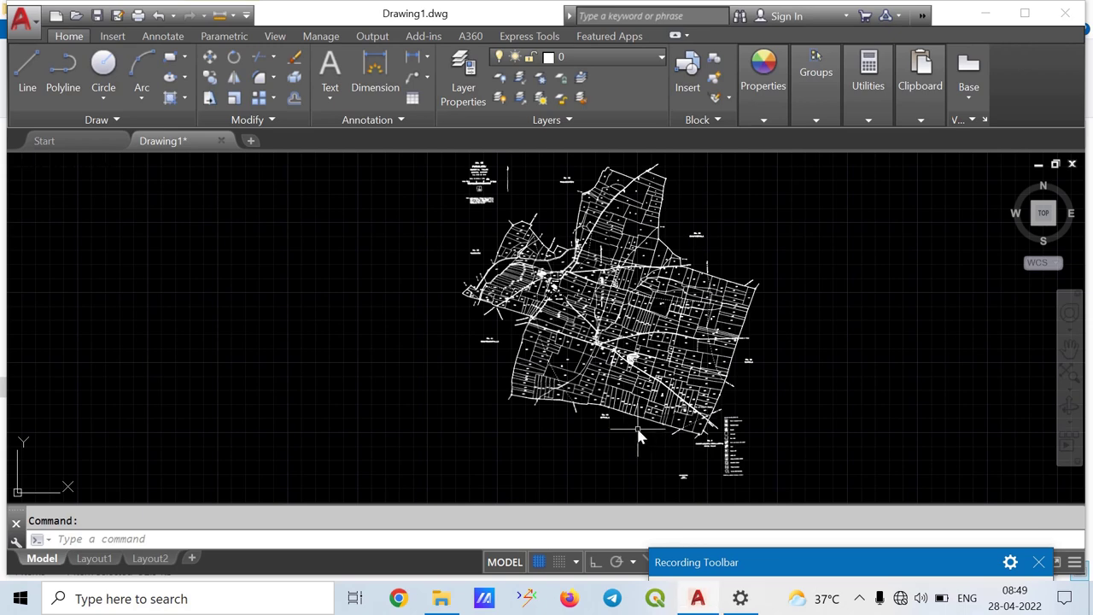
pyautogui.moveTo(640, 432); pyautogui.dragTo(491, 389, button='middle')
pyautogui.scroll(4, 570, 435)
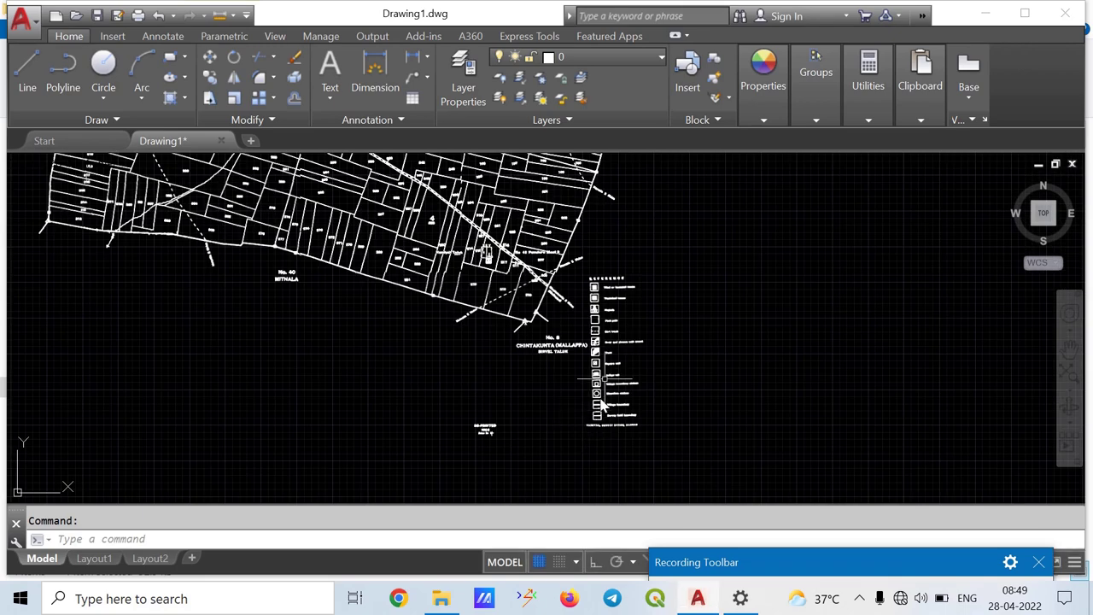
pyautogui.moveTo(591, 358); pyautogui.dragTo(505, 350, button='middle')
pyautogui.scroll(2, 505, 349)
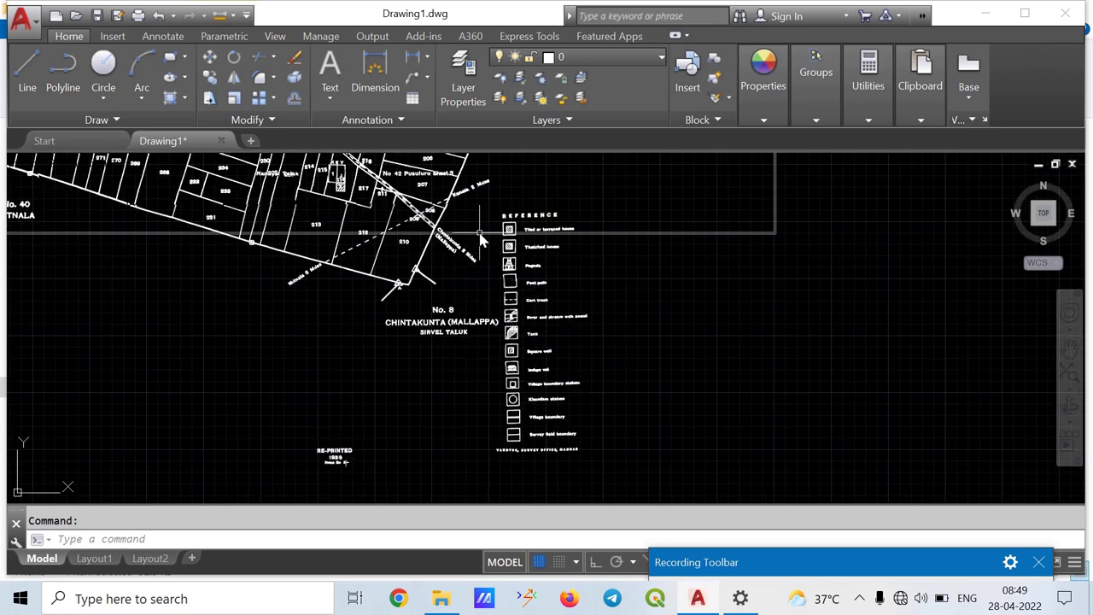
pyautogui.scroll(2, 499, 299)
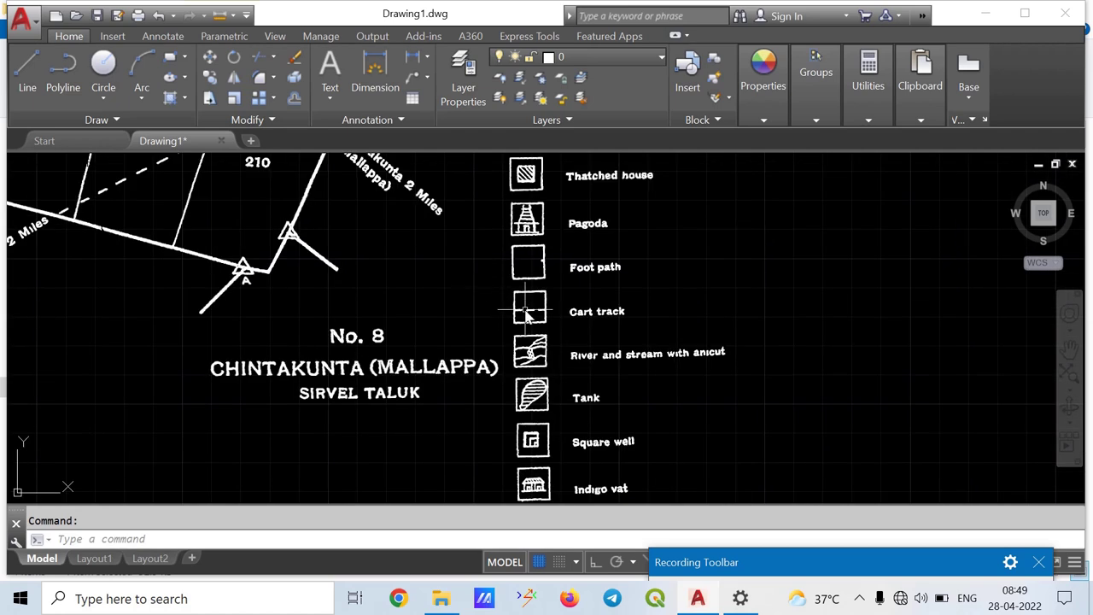
pyautogui.scroll(-2, 527, 316)
pyautogui.write('w')
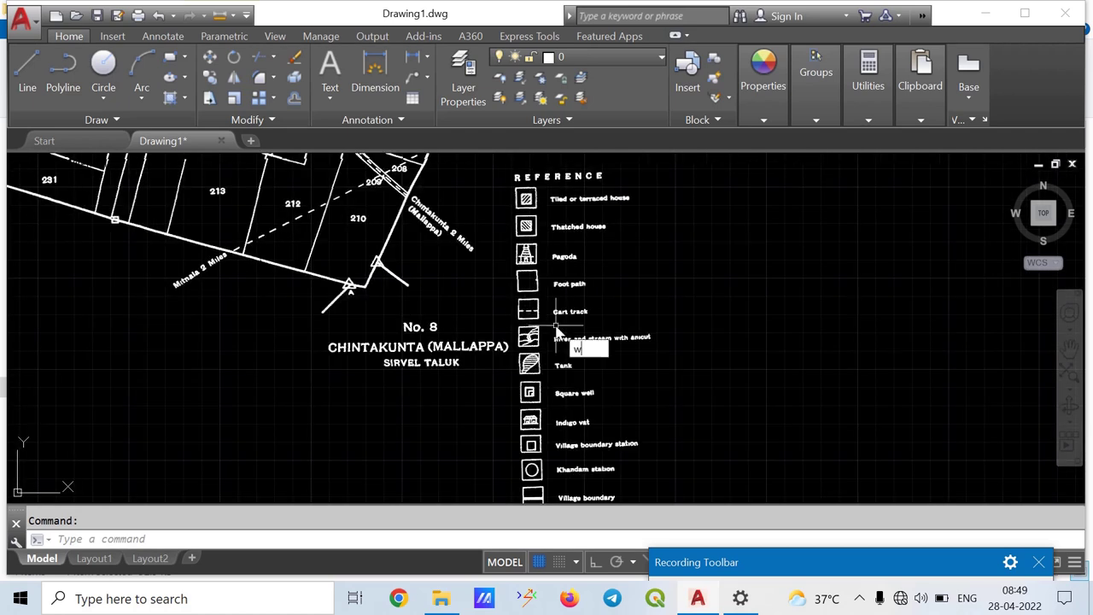
pyautogui.write('e')
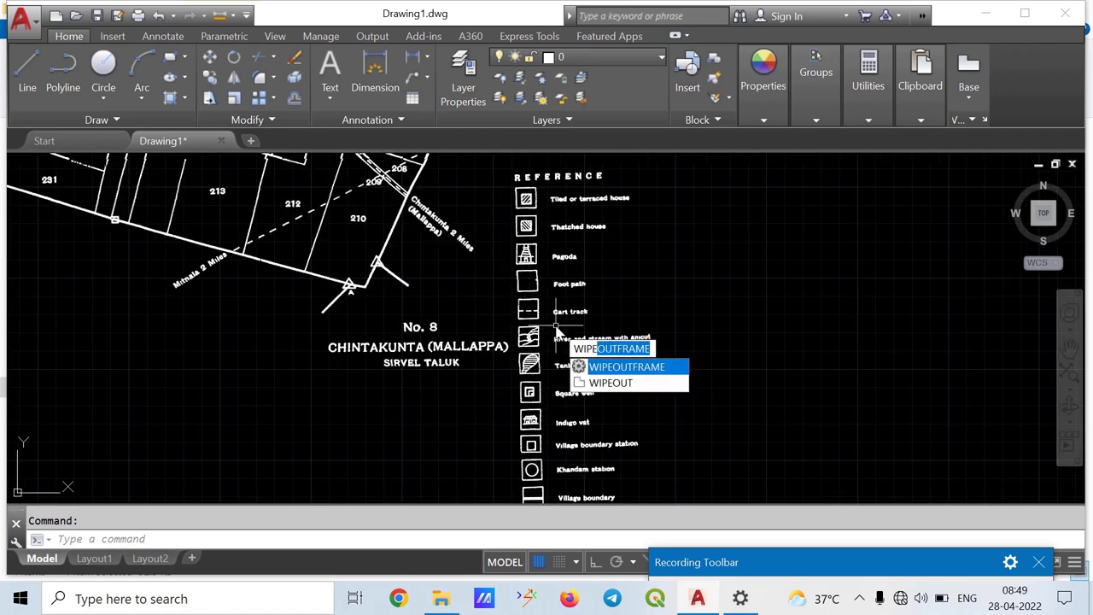
pyautogui.press('Return')
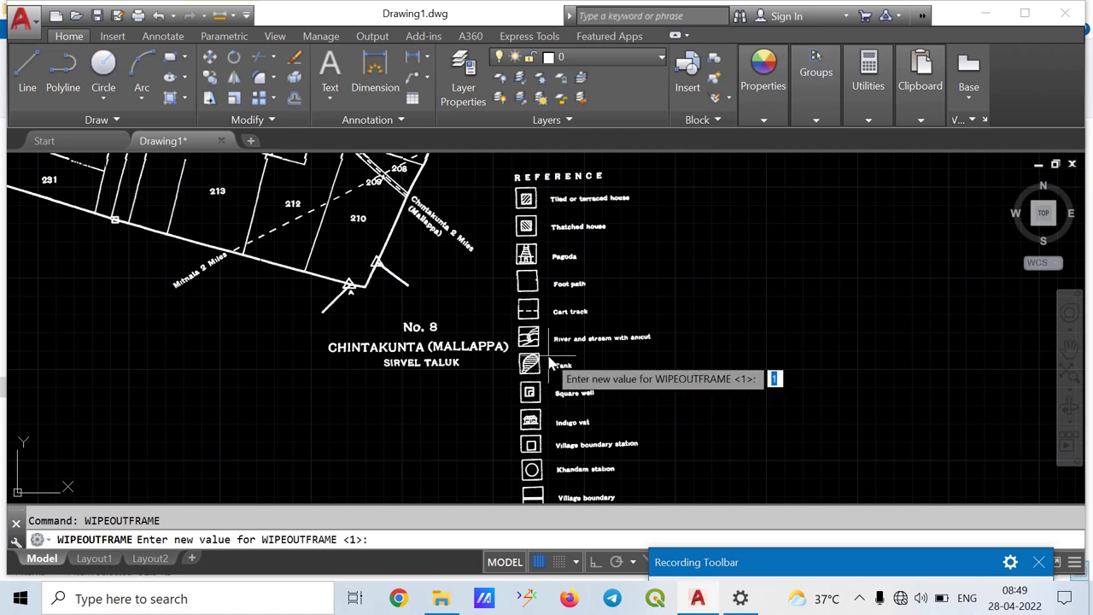
pyautogui.press('Escape')
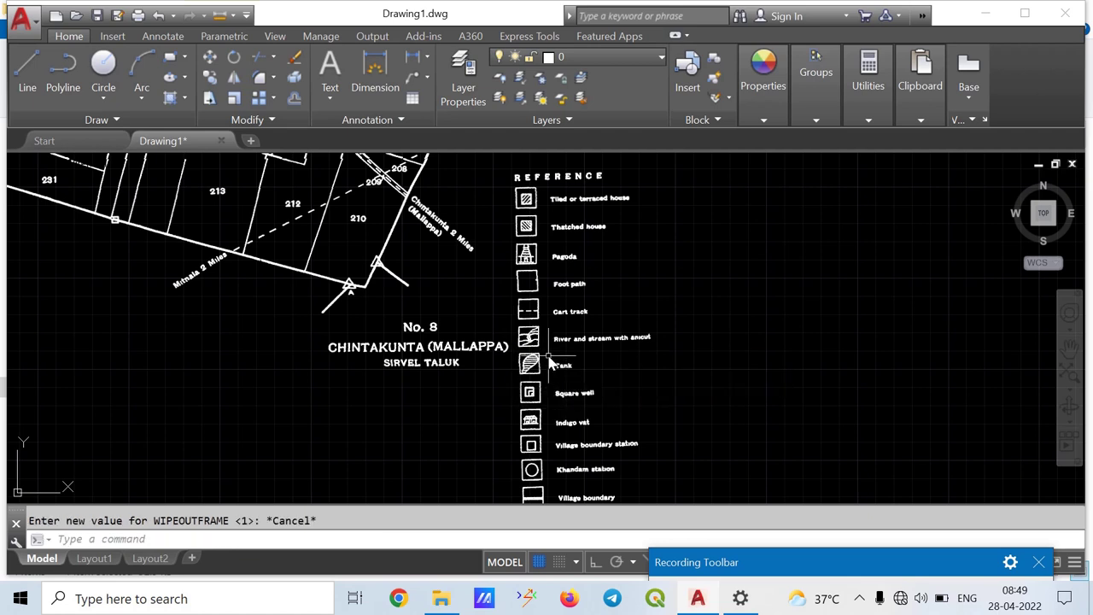
# Start a WIPEOUT and place vertices down the legend's left side and along its bottom
pyautogui.write('WIP')
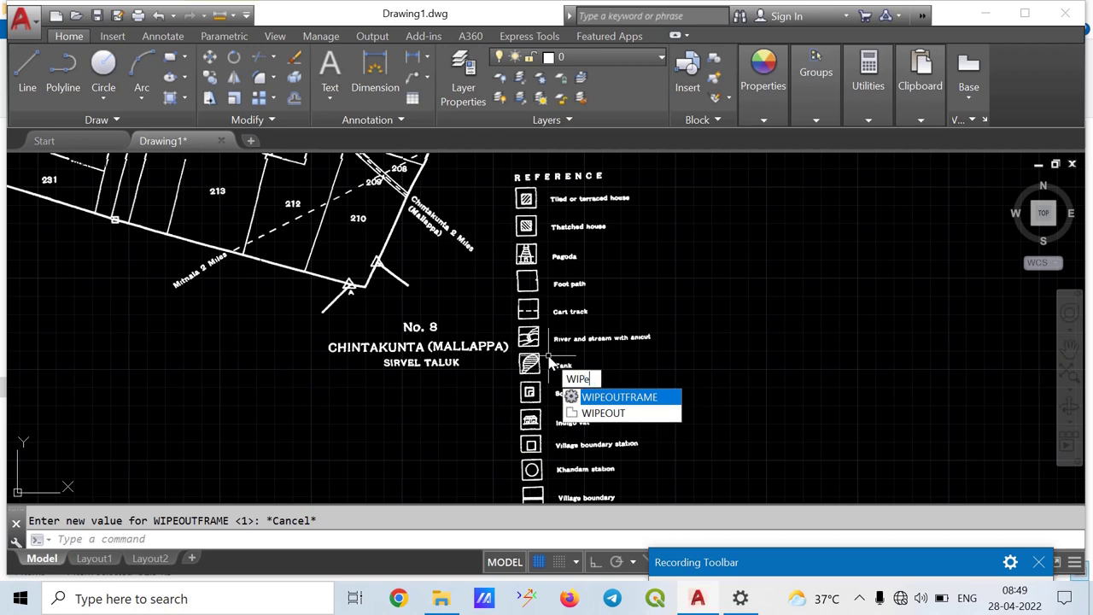
pyautogui.write('E')
pyautogui.click(615, 412)
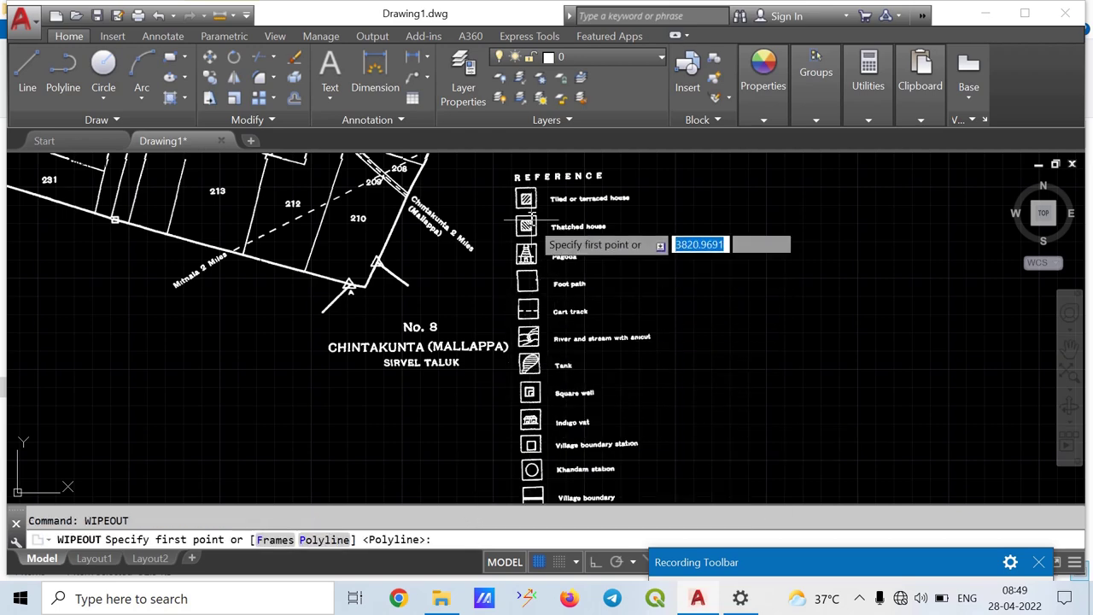
pyautogui.moveTo(526, 198); pyautogui.dragTo(547, 272, button='middle')
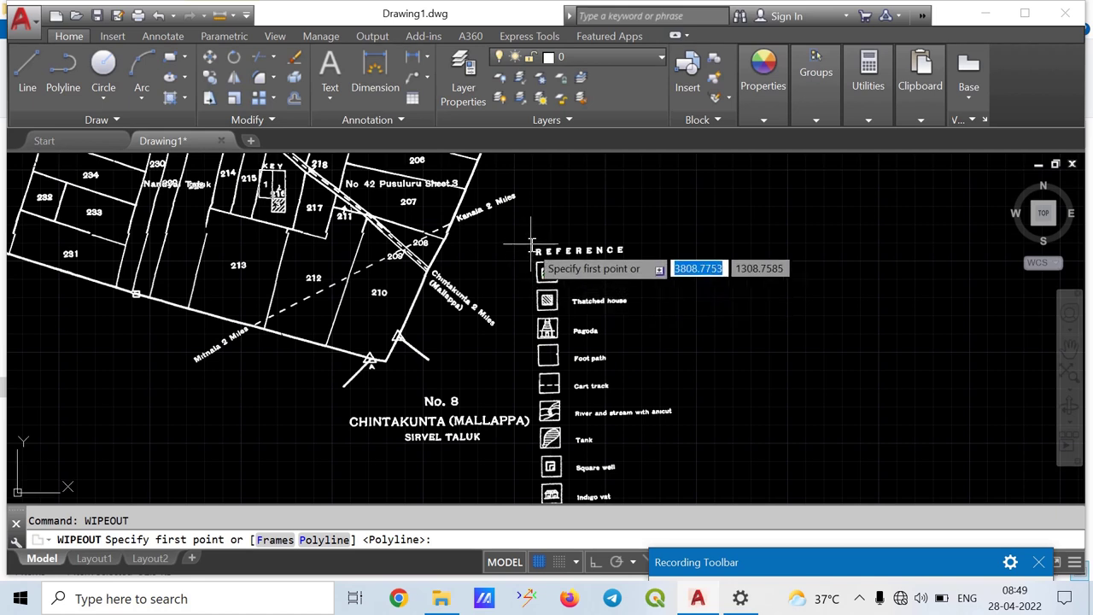
pyautogui.click(529, 243)
pyautogui.moveTo(536, 396); pyautogui.dragTo(513, 274, button='middle')
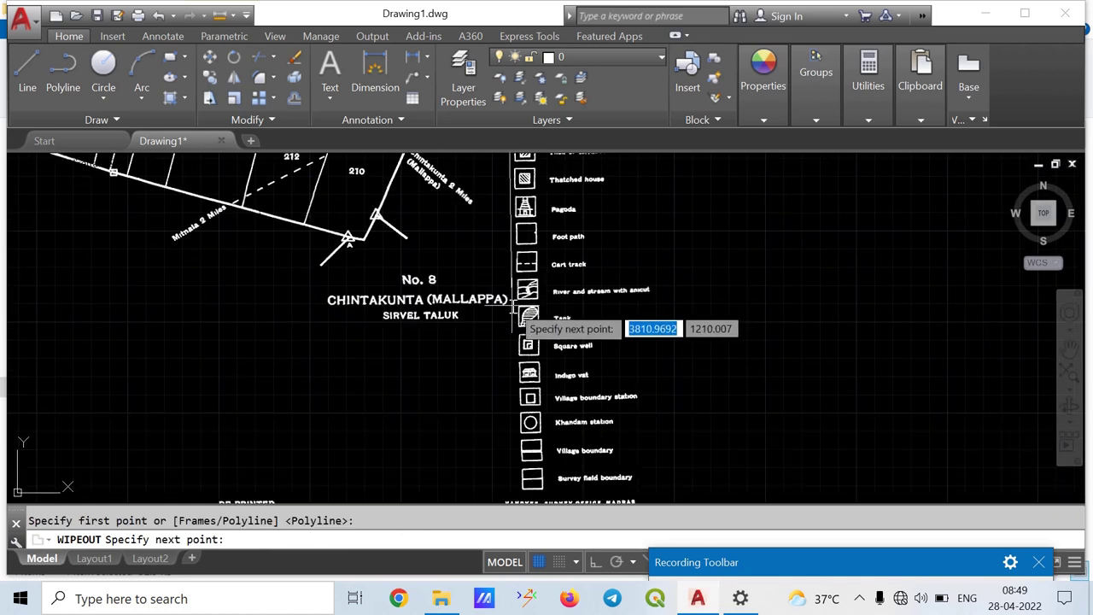
pyautogui.click(511, 438)
pyautogui.moveTo(512, 438); pyautogui.dragTo(507, 334, button='middle')
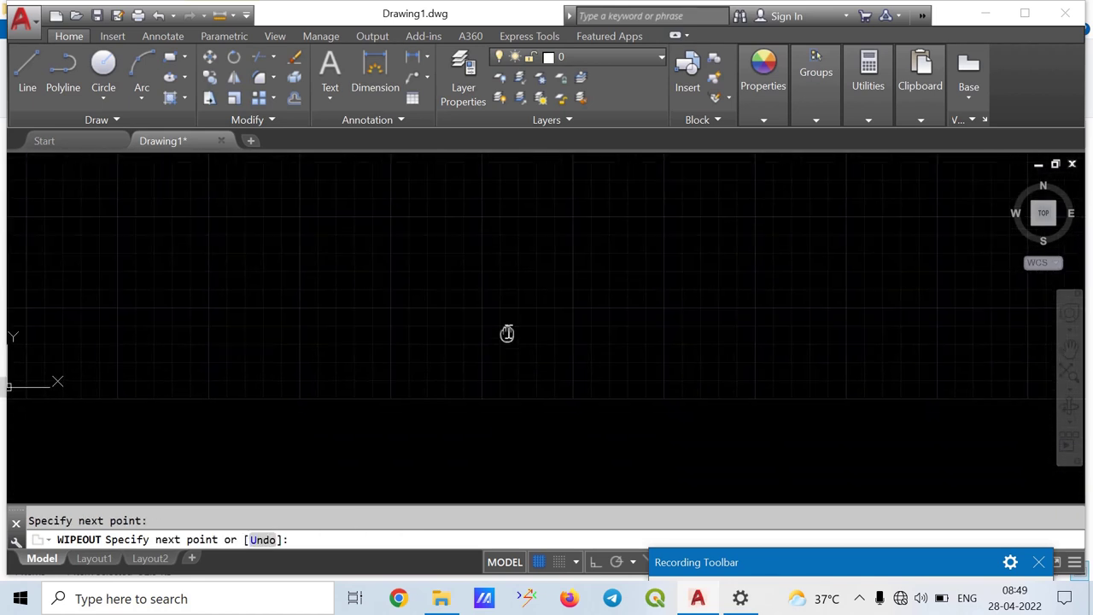
pyautogui.click(494, 401)
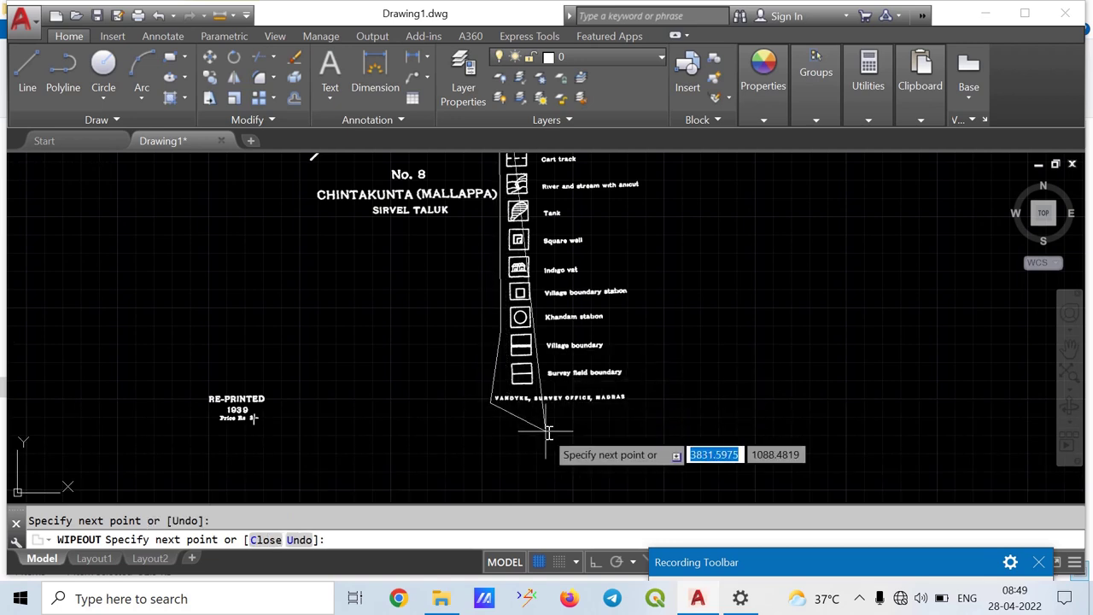
pyautogui.click(649, 410)
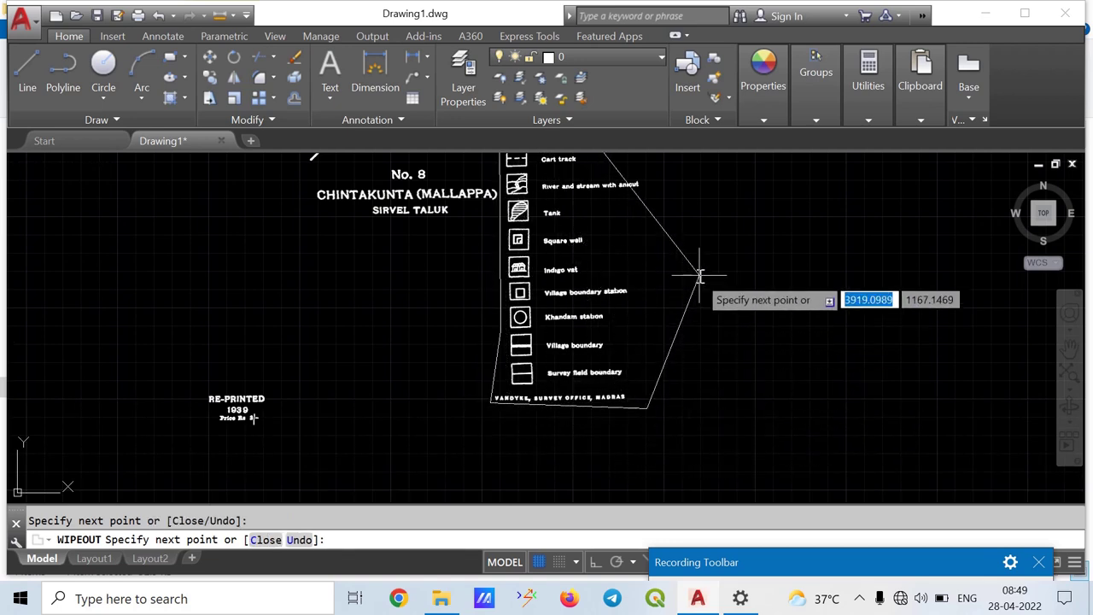
# Place the remaining vertices up the legend's right side and finish the wipeout mask
pyautogui.moveTo(701, 275); pyautogui.dragTo(695, 461, button='middle')
pyautogui.click(659, 299)
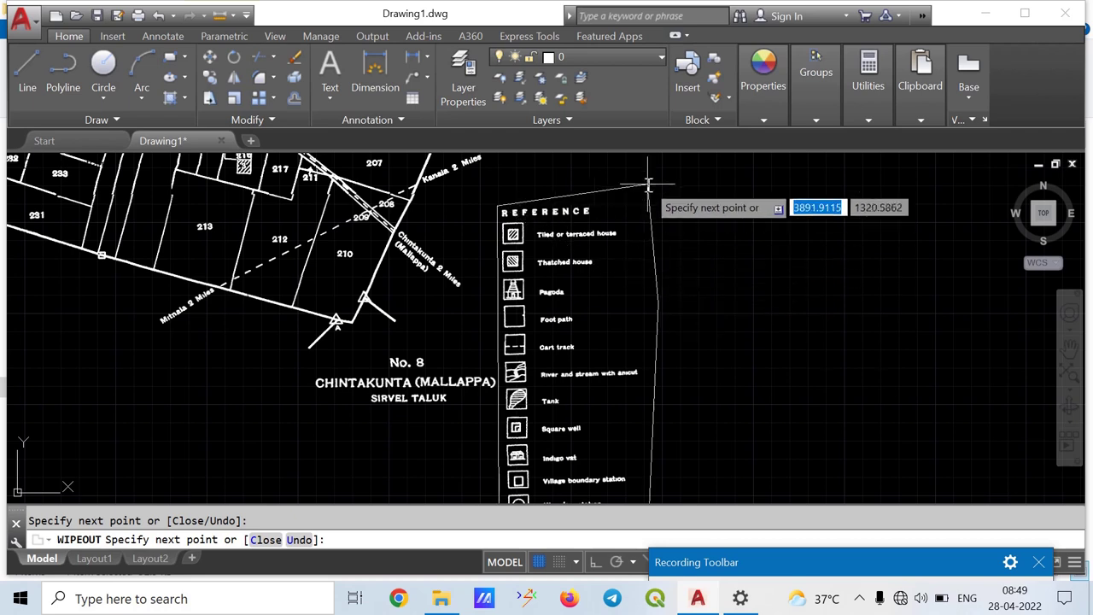
pyautogui.click(647, 181)
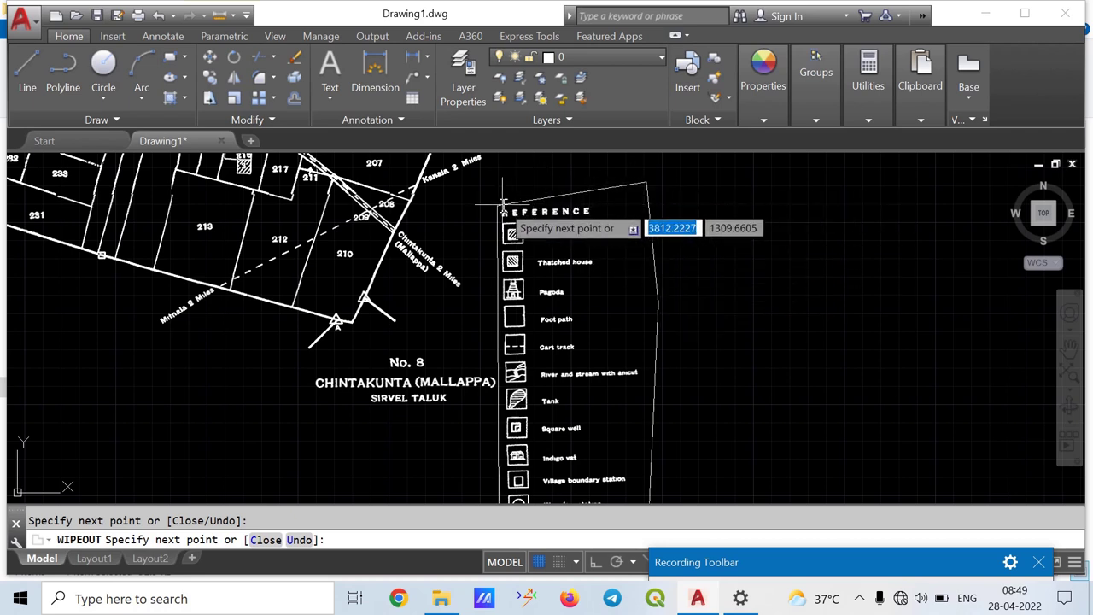
pyautogui.scroll(3, 503, 200)
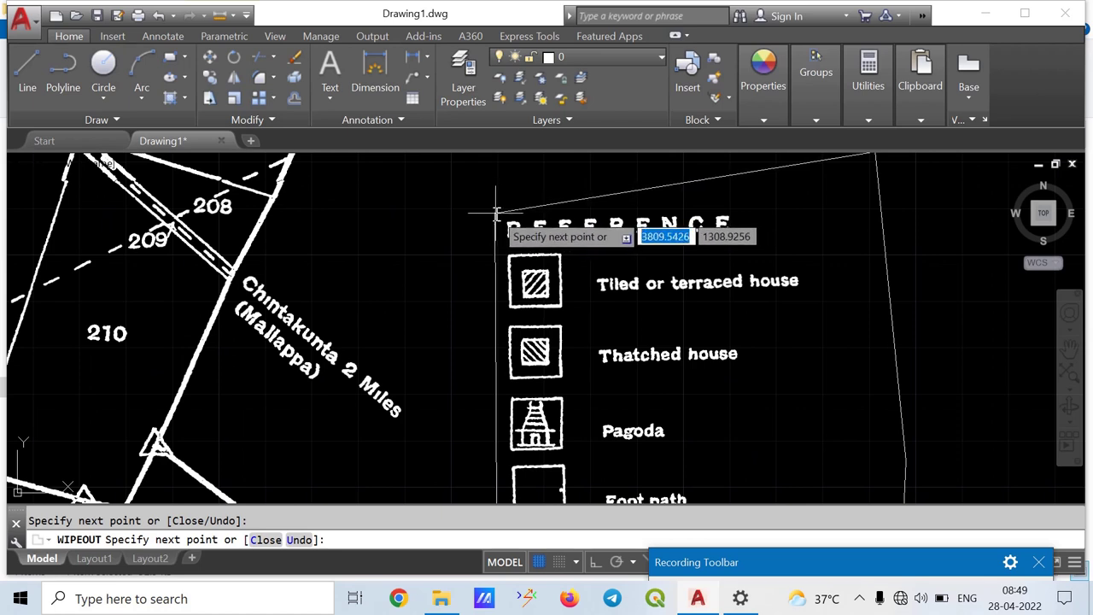
pyautogui.click(497, 213)
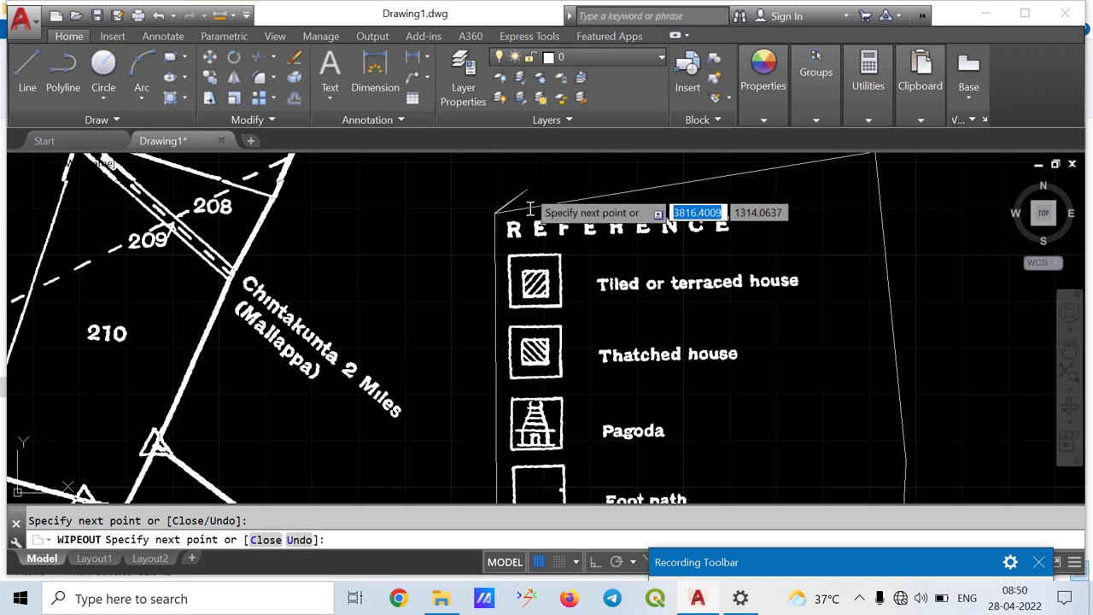
pyautogui.rightClick(563, 203)
pyautogui.click(600, 215)
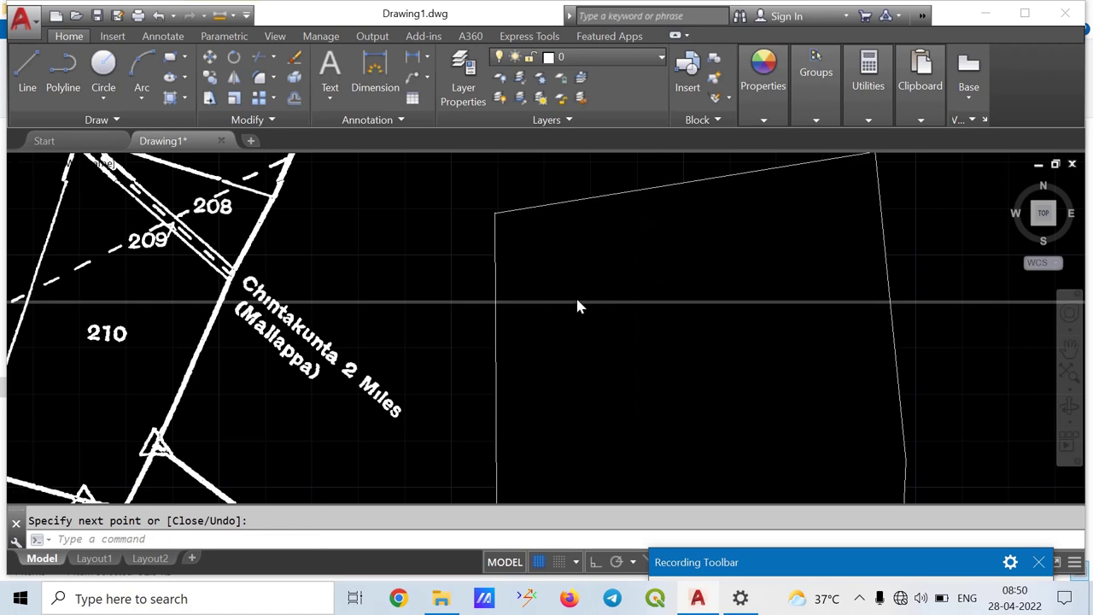
pyautogui.scroll(-4, 597, 342)
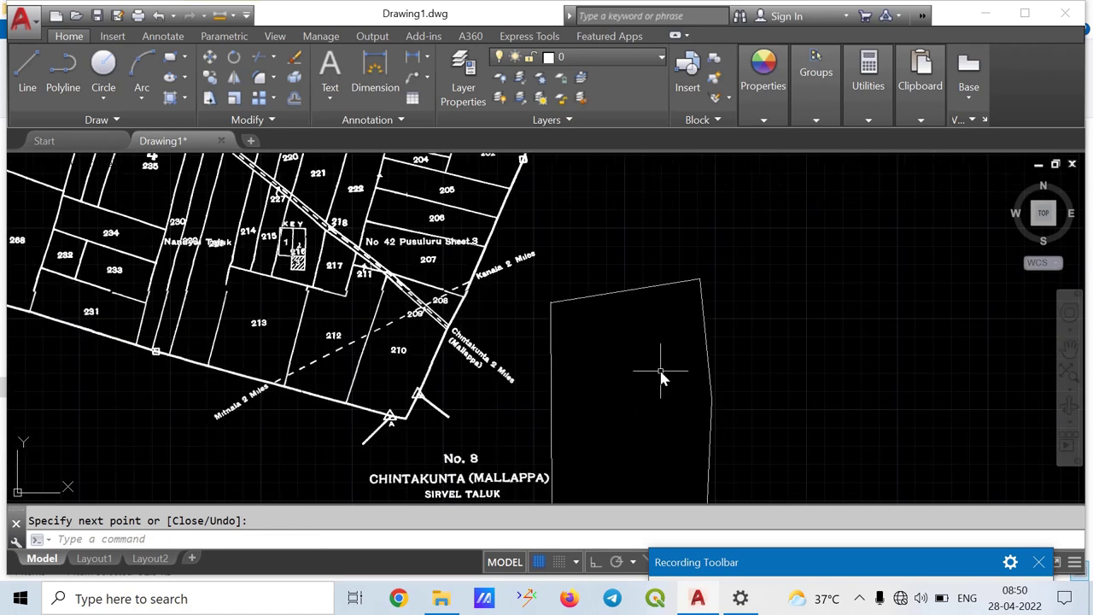
# Set WIPEOUTFRAME to 0 so the wipeout border is hidden
pyautogui.write('WIPEOUTFRAME')
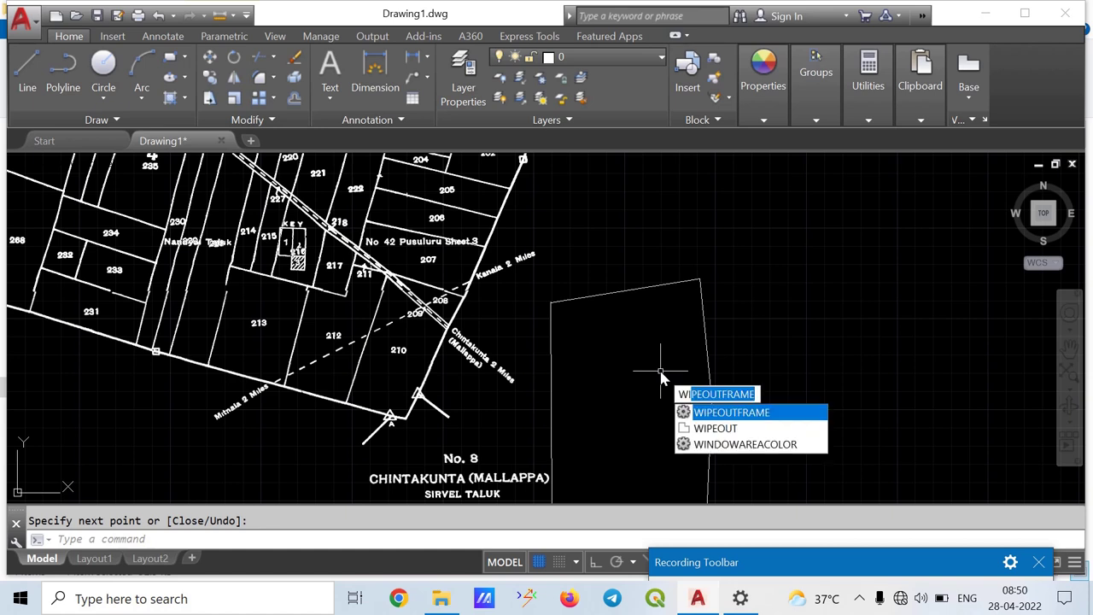
pyautogui.press('Return')
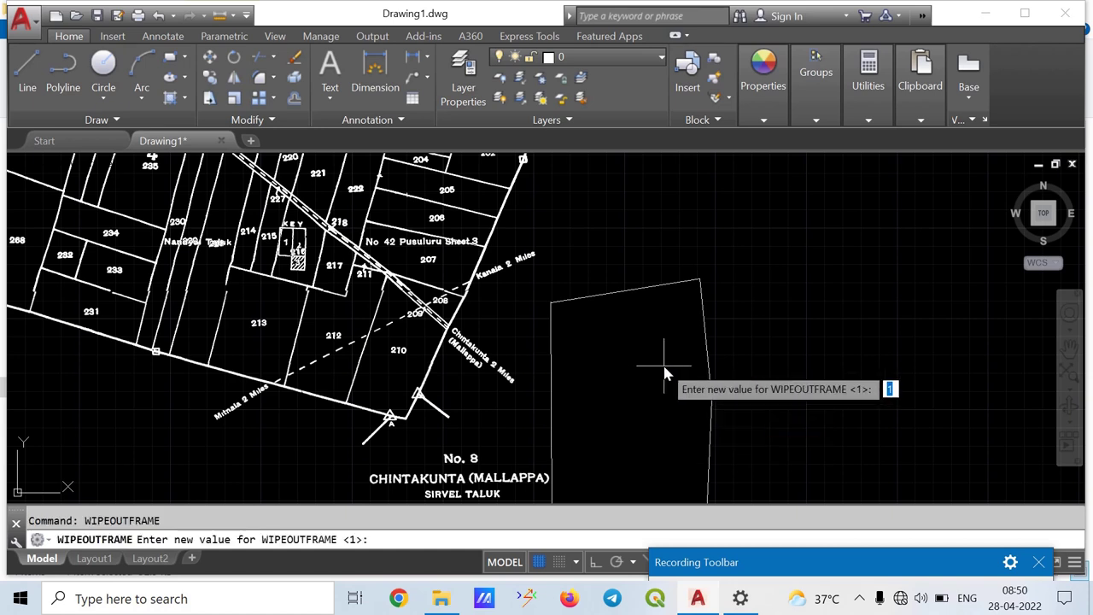
pyautogui.press('Return')
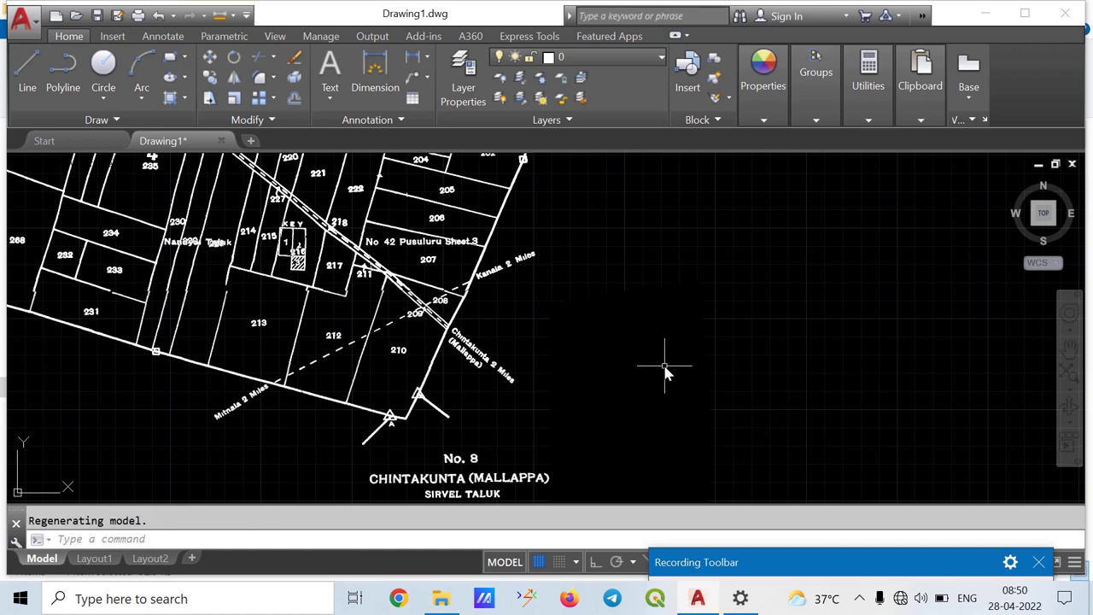
pyautogui.scroll(-3, 691, 352)
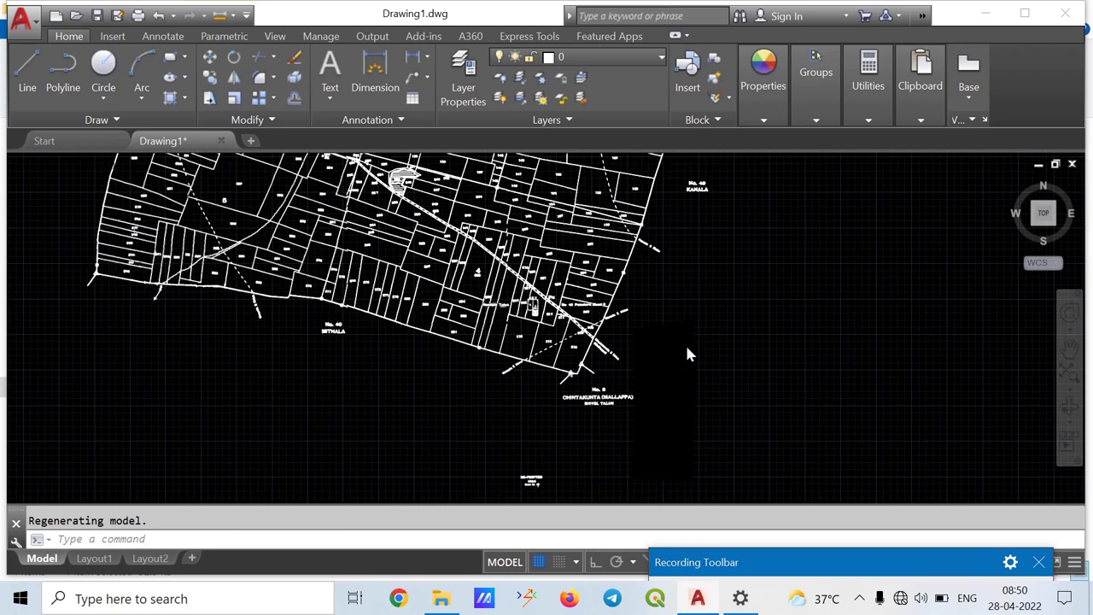
pyautogui.scroll(-3, 688, 354)
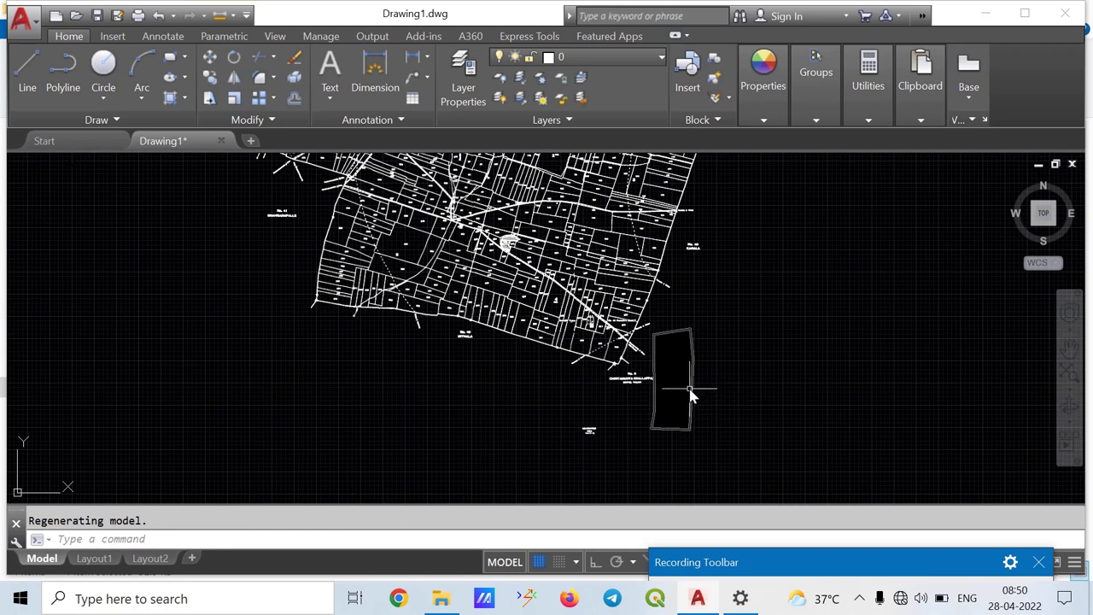
# Test by deleting the wipeout, restore it with Ctrl+Z, and recentre the whole map
pyautogui.click(690, 394)
pyautogui.press('Delete')
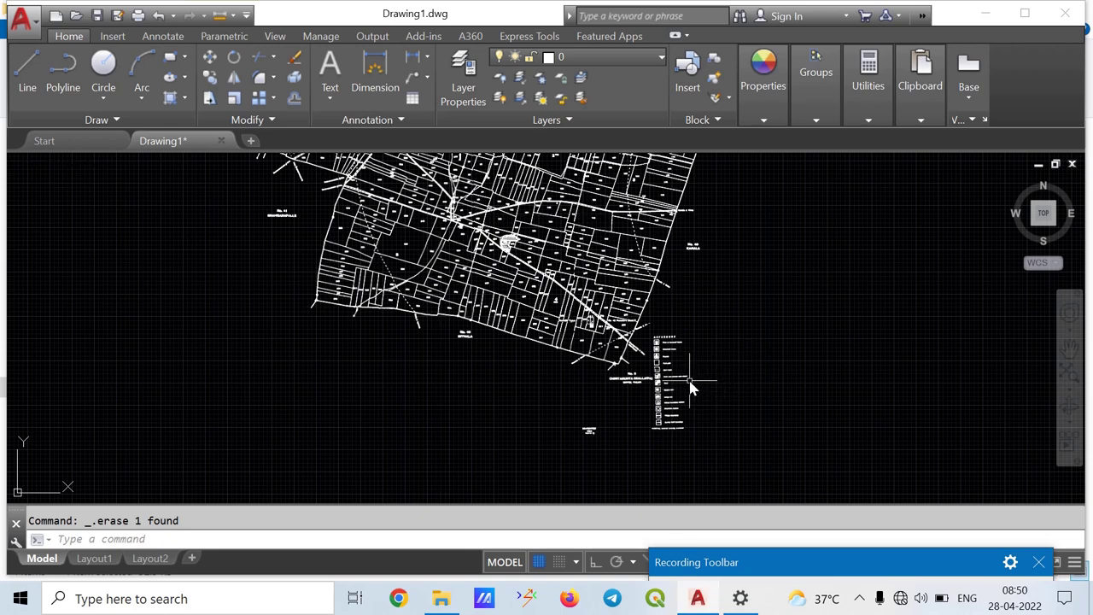
pyautogui.hotkey('ctrl', 'z')
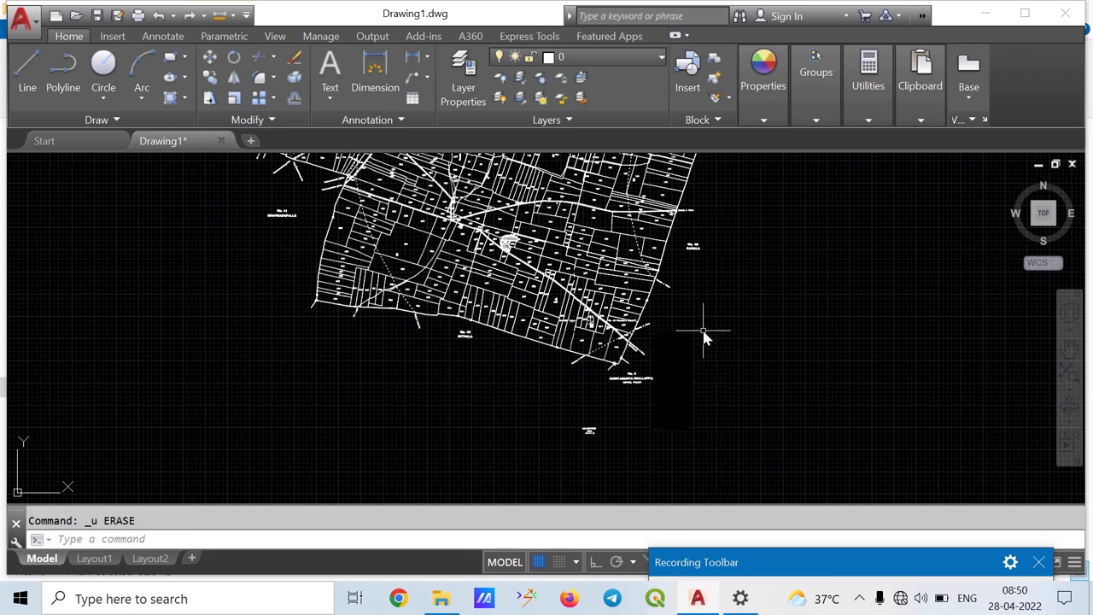
pyautogui.scroll(5, 643, 393)
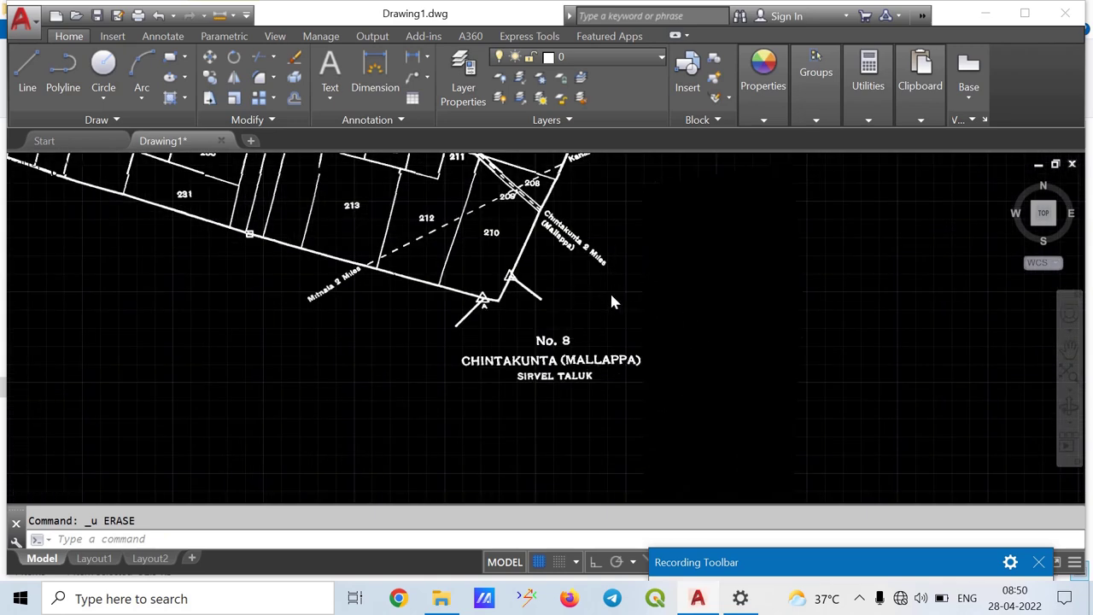
pyautogui.scroll(-6, 612, 302)
pyautogui.moveTo(621, 198); pyautogui.dragTo(664, 303, button='middle')
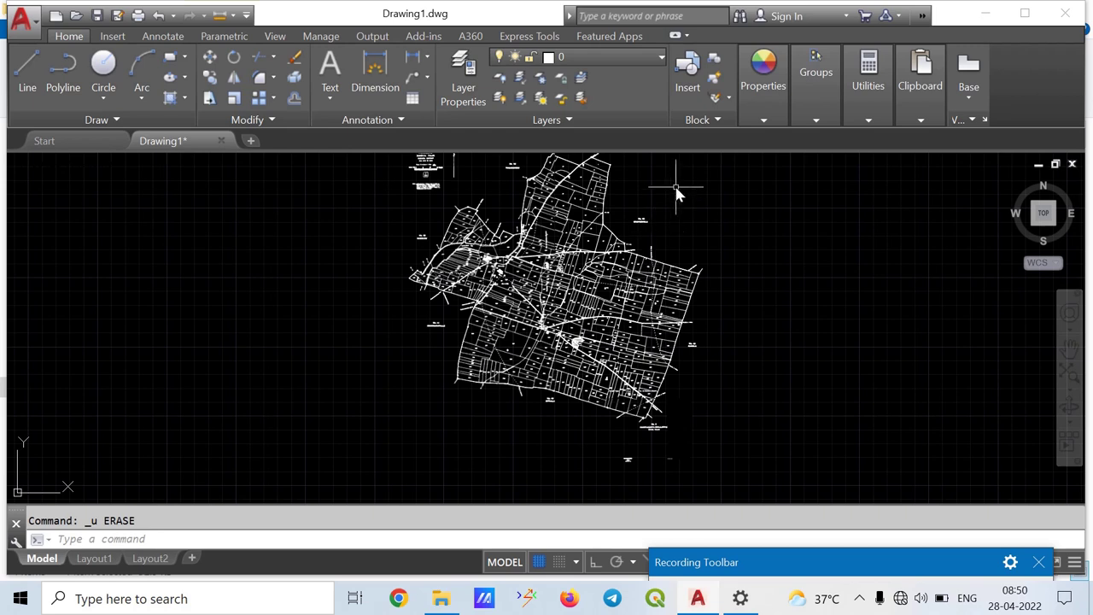
pyautogui.moveTo(675, 247)
pyautogui.mouseDown(button='middle')
pyautogui.moveTo(642, 315)
pyautogui.moveTo(633, 240)
pyautogui.mouseUp(button='middle')
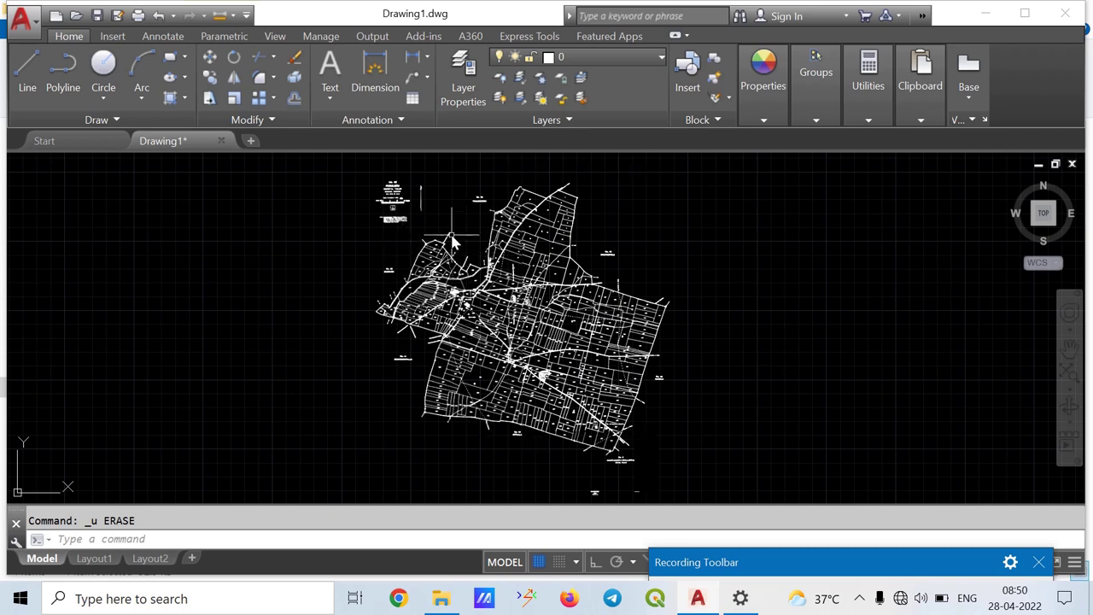
# Draw a RECTANG border from above the map's top-left to below its bottom-right
pyautogui.write('re')
pyautogui.press('Return')
pyautogui.scroll(5, 454, 222)
pyautogui.scroll(-4, 394, 211)
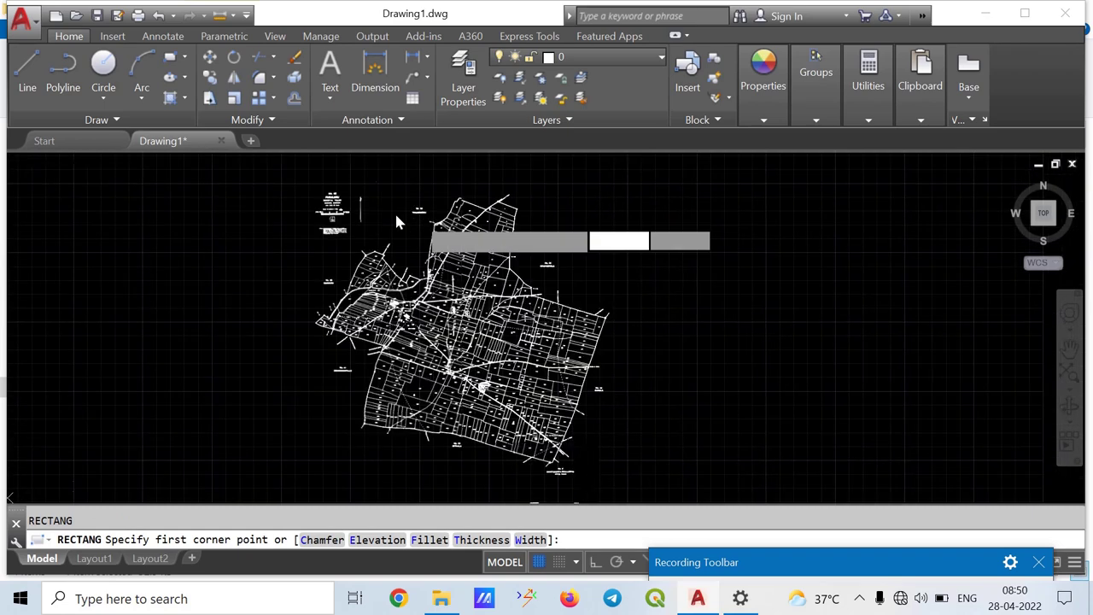
pyautogui.scroll(-1, 342, 196)
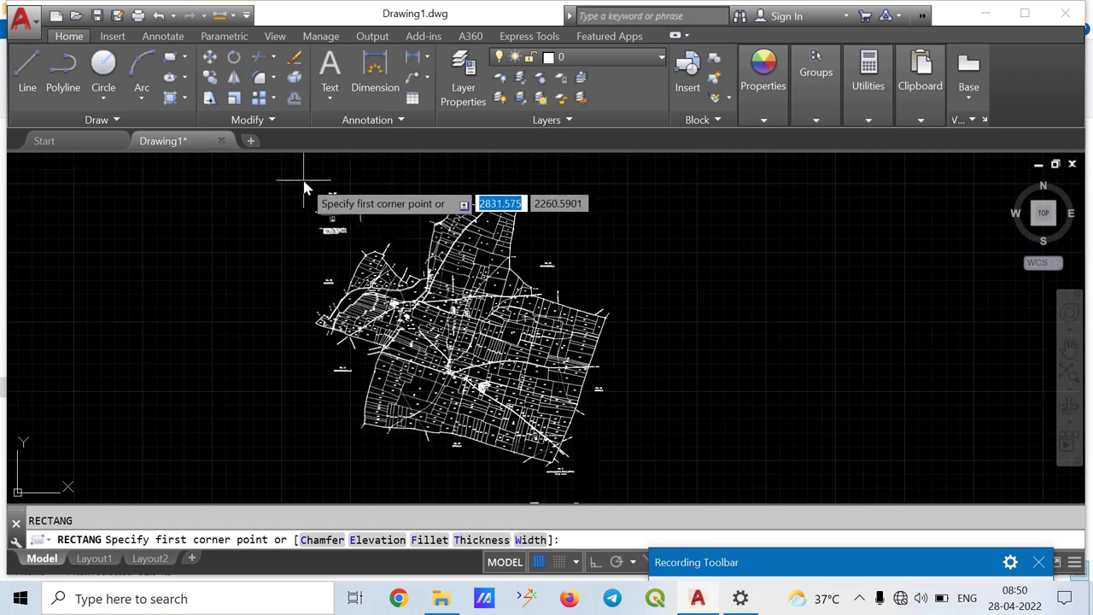
pyautogui.click(309, 196)
pyautogui.scroll(2, 310, 196)
pyautogui.scroll(-2, 427, 415)
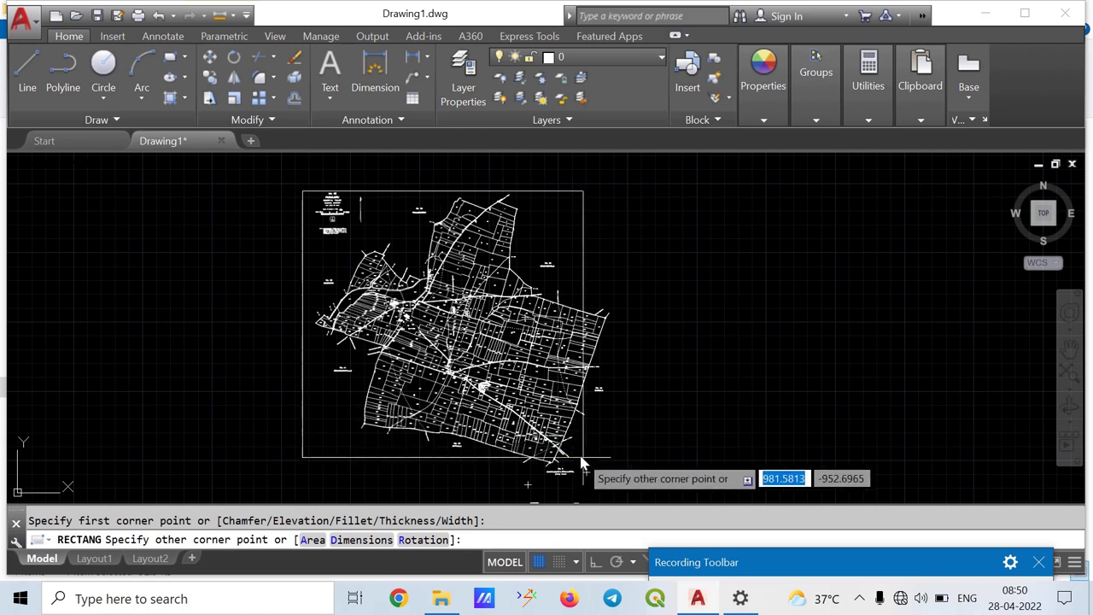
pyautogui.scroll(1, 622, 488)
pyautogui.scroll(5, 598, 478)
pyautogui.scroll(-5, 598, 477)
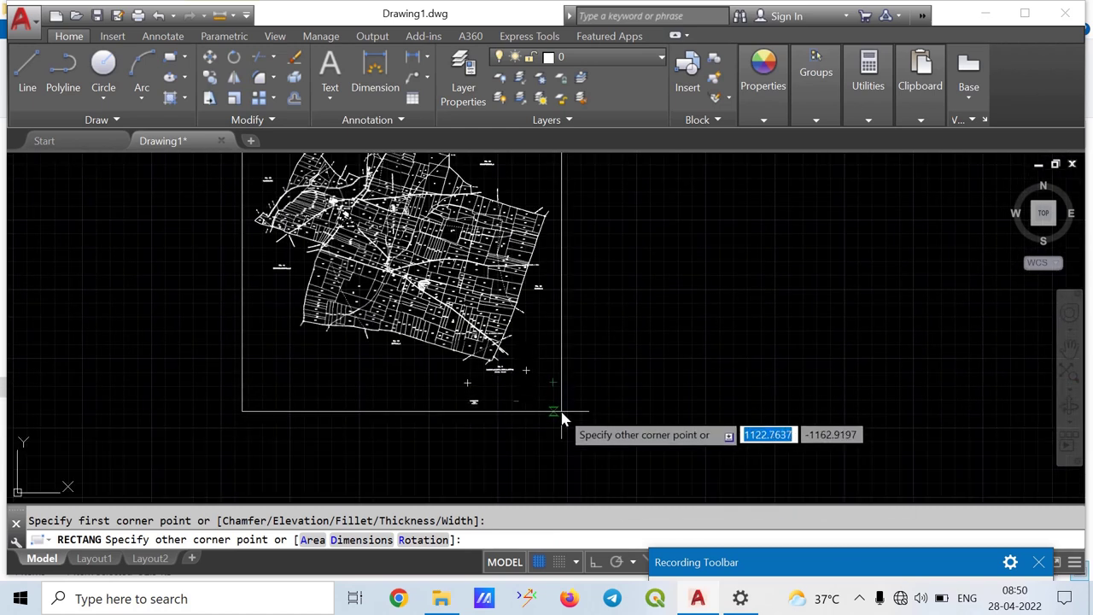
pyautogui.click(554, 410)
pyautogui.moveTo(503, 327); pyautogui.dragTo(640, 446, button='middle')
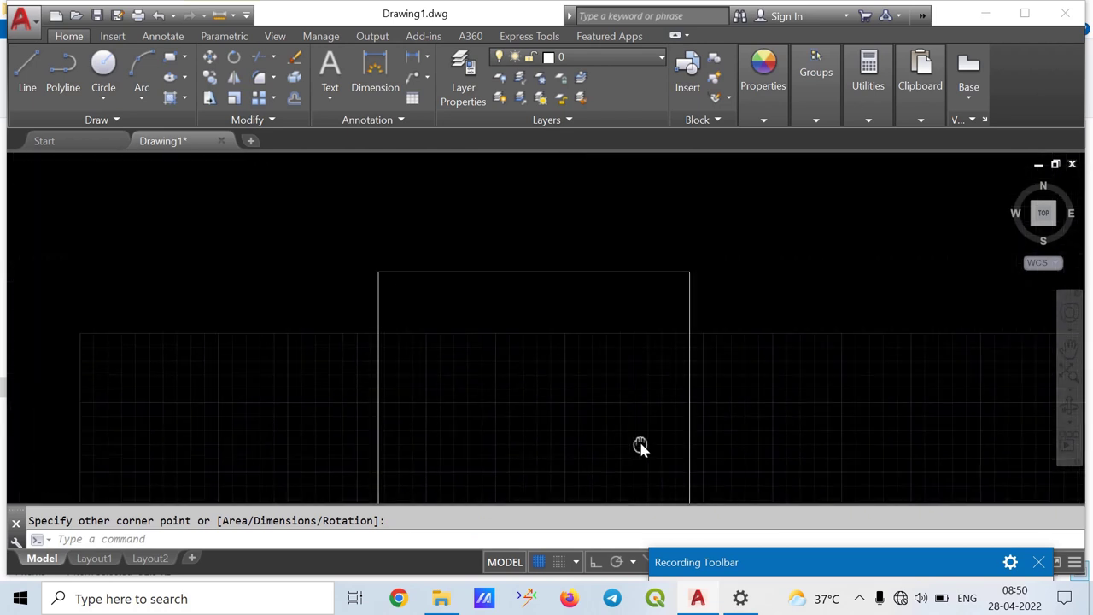
pyautogui.moveTo(541, 325); pyautogui.dragTo(455, 211, button='middle')
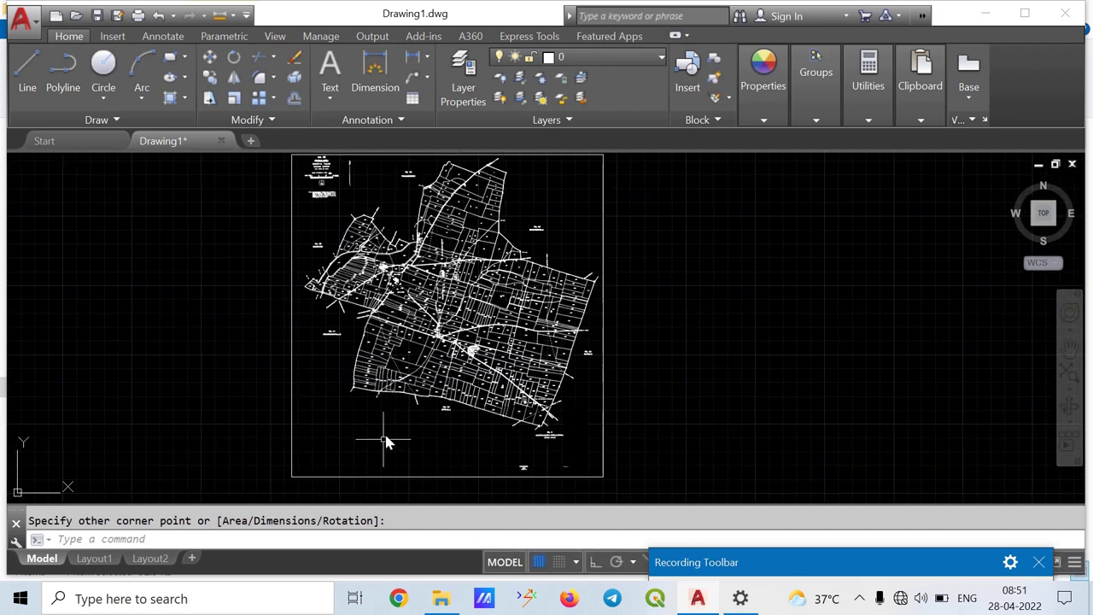
pyautogui.moveTo(432, 267); pyautogui.dragTo(543, 300, button='middle')
pyautogui.scroll(4, 544, 300)
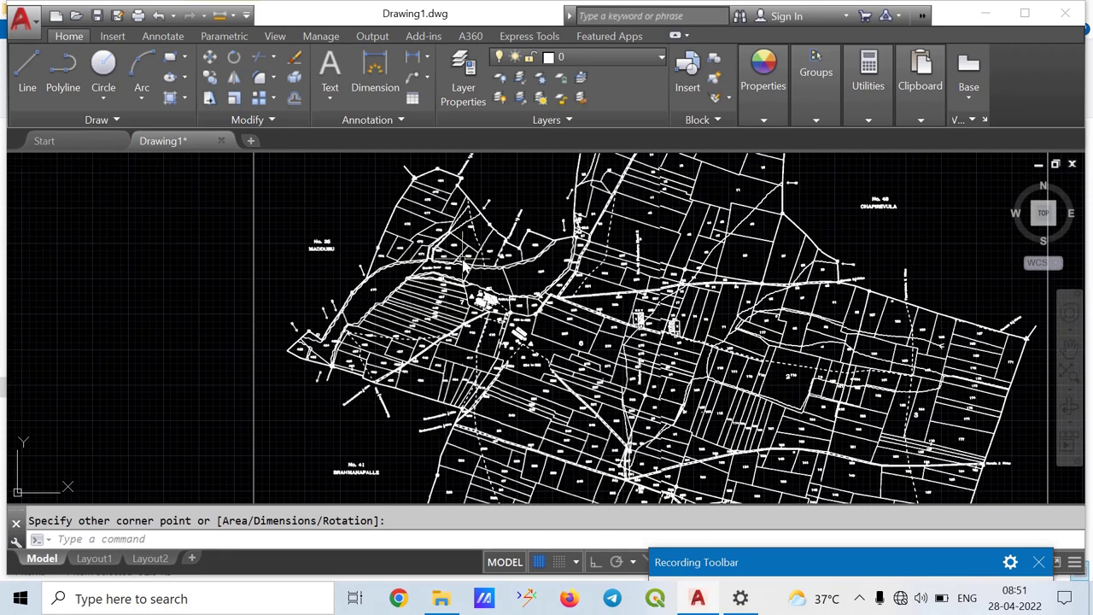
pyautogui.moveTo(541, 278); pyautogui.dragTo(427, 260, button='middle')
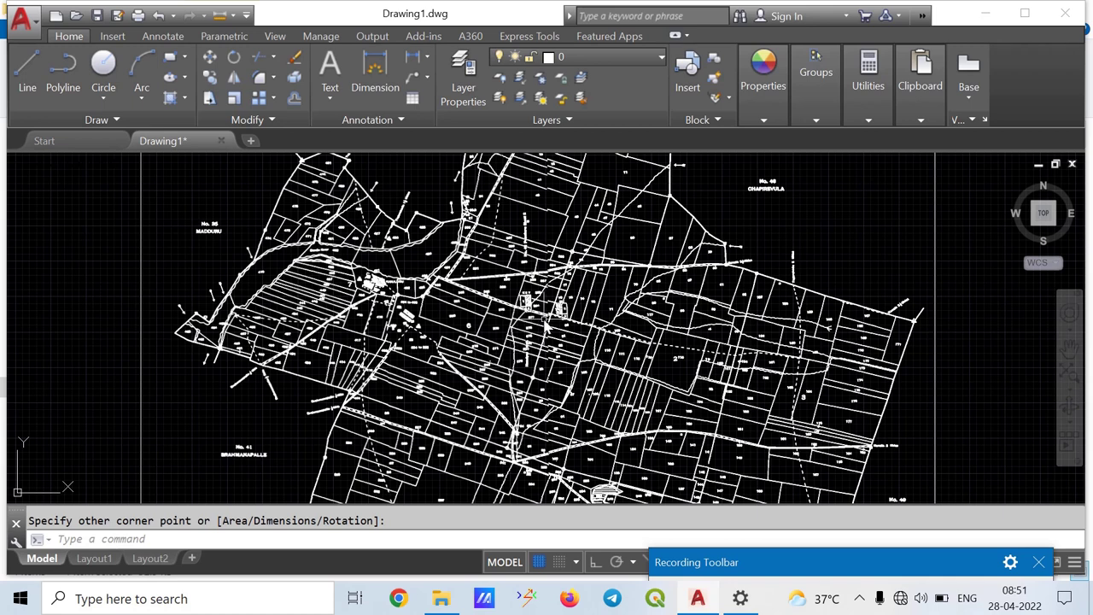
pyautogui.moveTo(530, 268); pyautogui.dragTo(516, 347, button='middle')
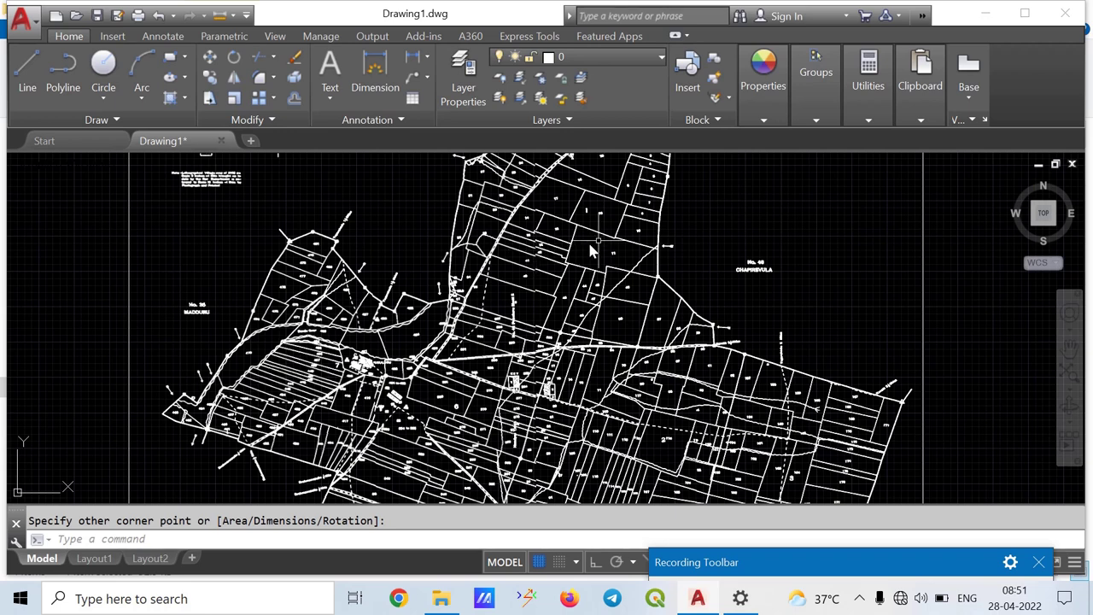
pyautogui.moveTo(428, 222); pyautogui.dragTo(514, 256, button='middle')
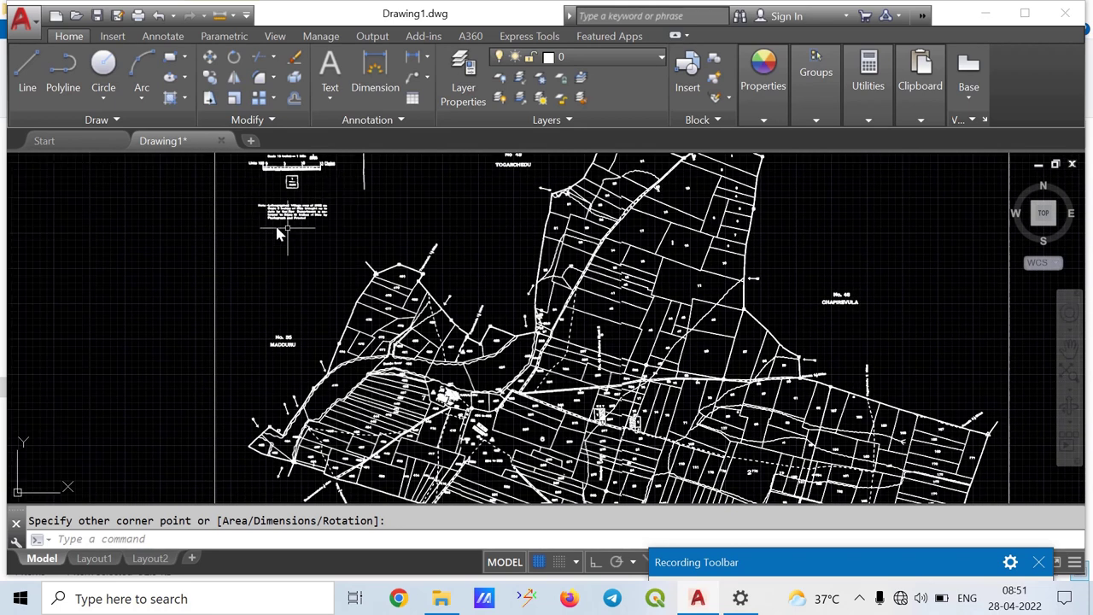
pyautogui.moveTo(626, 284)
pyautogui.mouseDown(button='middle')
pyautogui.moveTo(608, 213)
pyautogui.moveTo(468, 286)
pyautogui.mouseUp(button='middle')
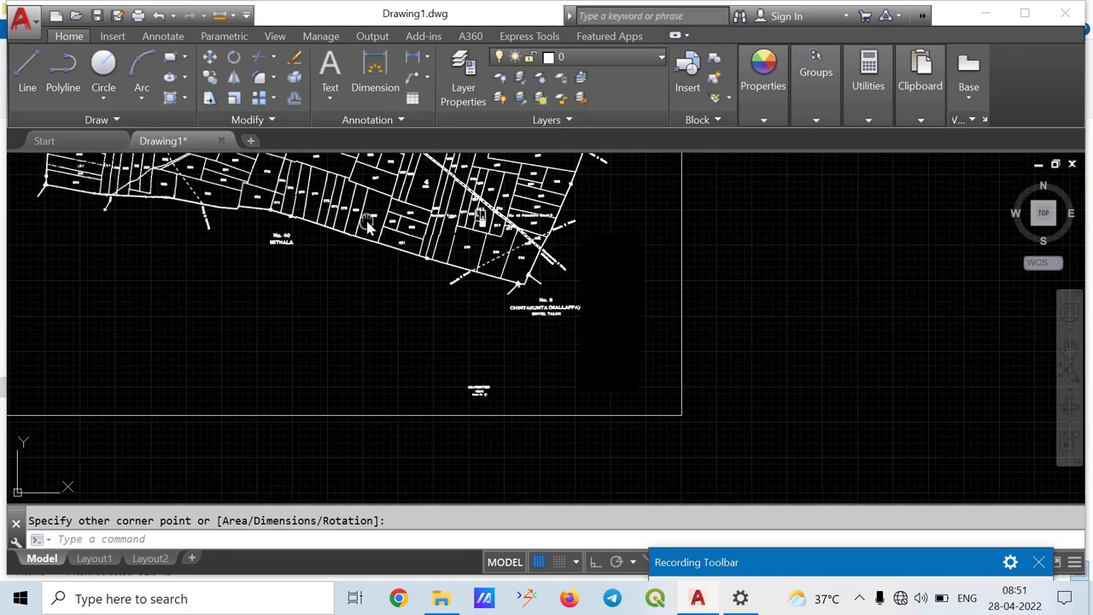
pyautogui.scroll(3, 468, 287)
pyautogui.moveTo(468, 286)
pyautogui.mouseDown(button='middle')
pyautogui.moveTo(465, 338)
pyautogui.moveTo(426, 260)
pyautogui.mouseUp(button='middle')
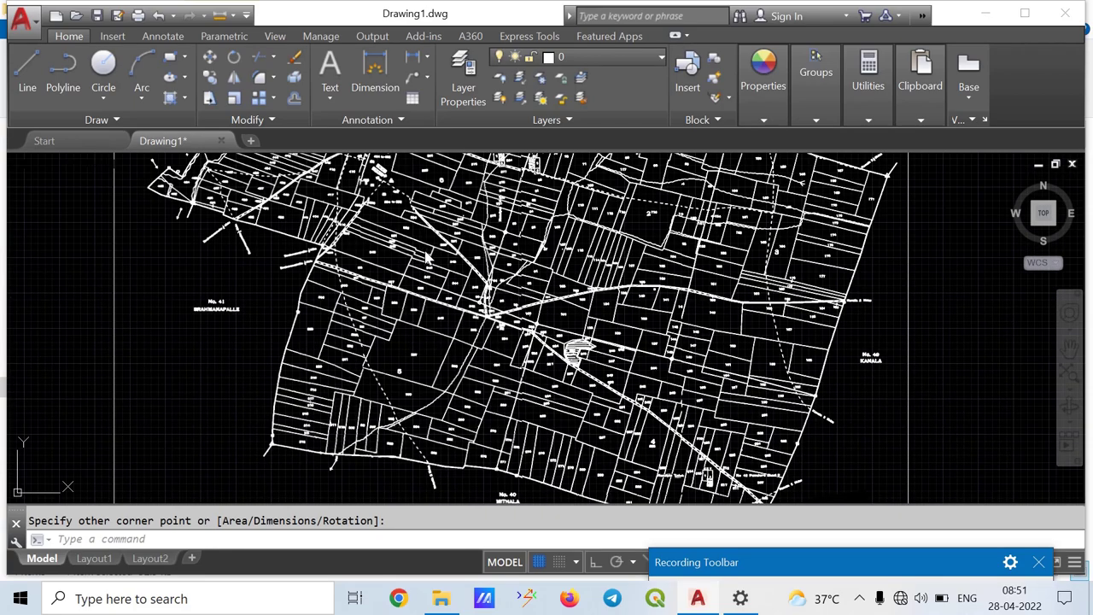
# In the Plot dialog, choose DWG To PDF, ISO A3 paper, and Window as the plot area
pyautogui.hotkey('ctrl', 'p')
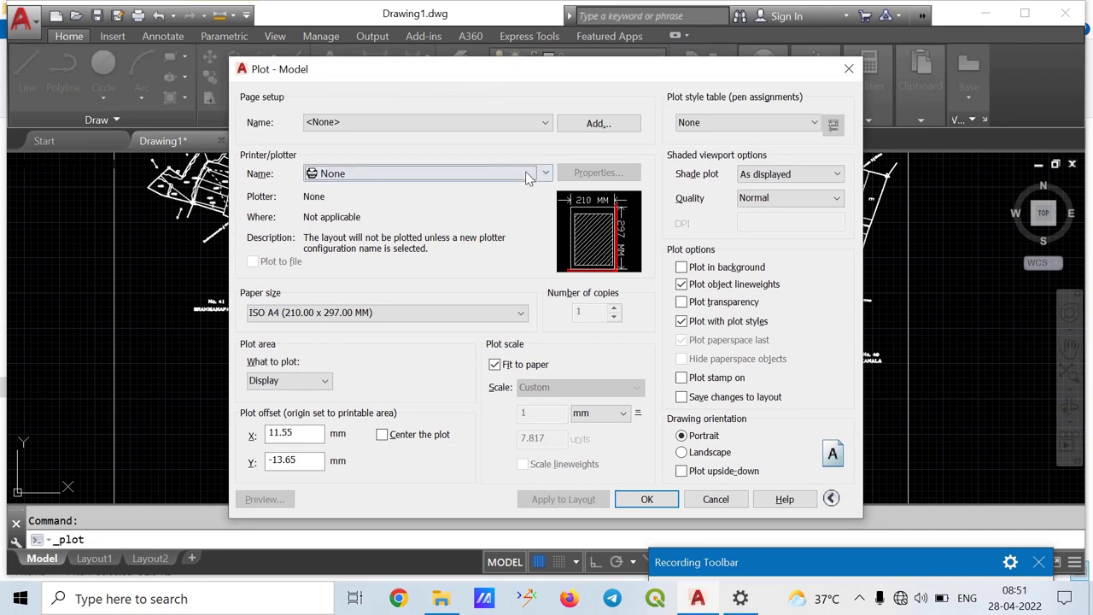
pyautogui.click(547, 177)
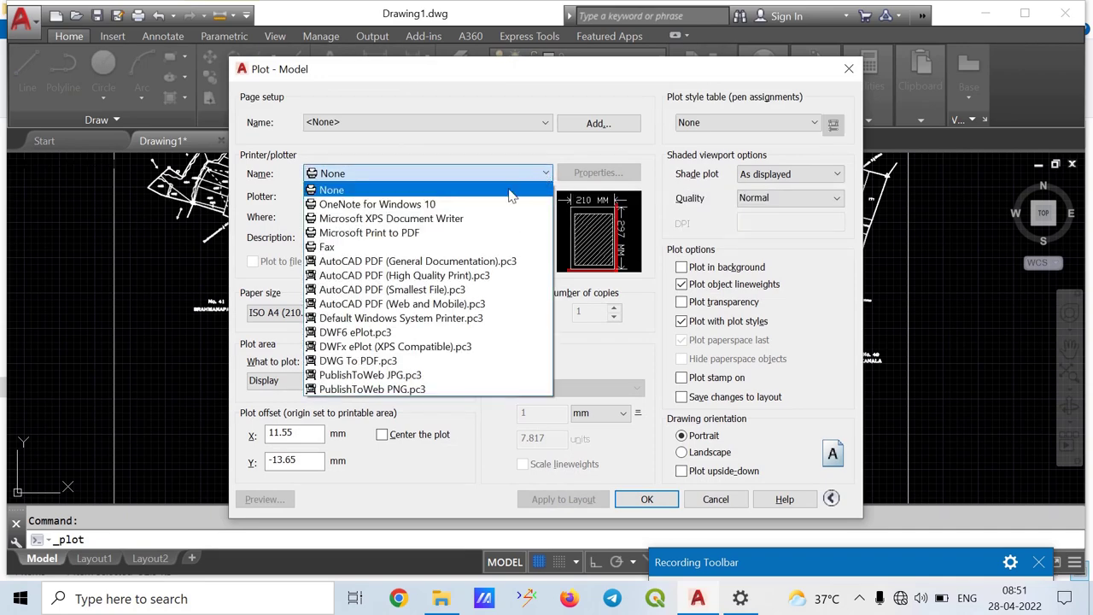
pyautogui.click(389, 361)
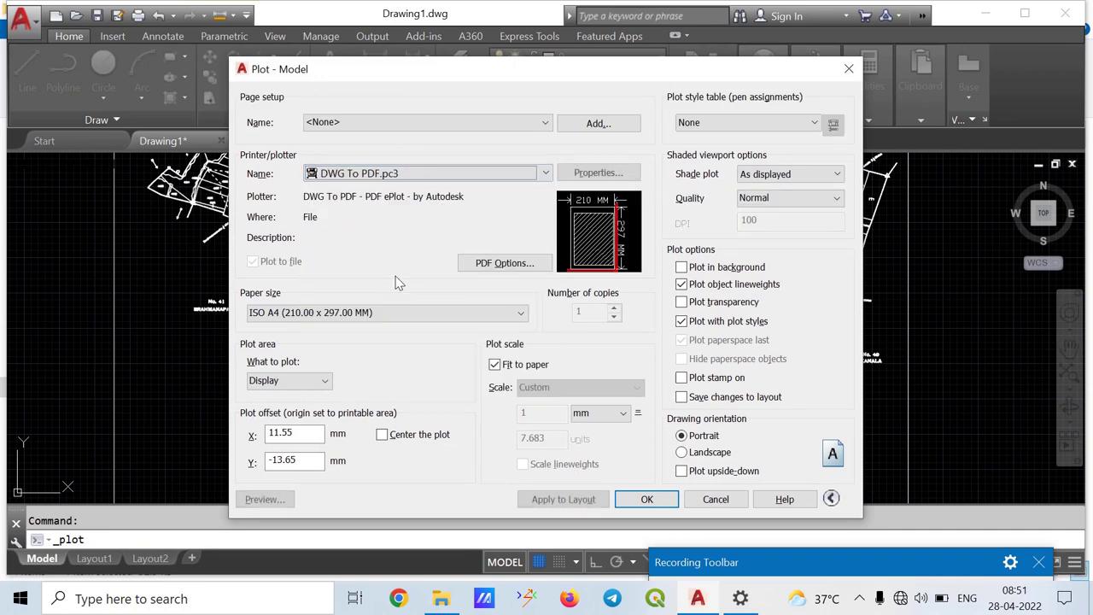
pyautogui.click(429, 312)
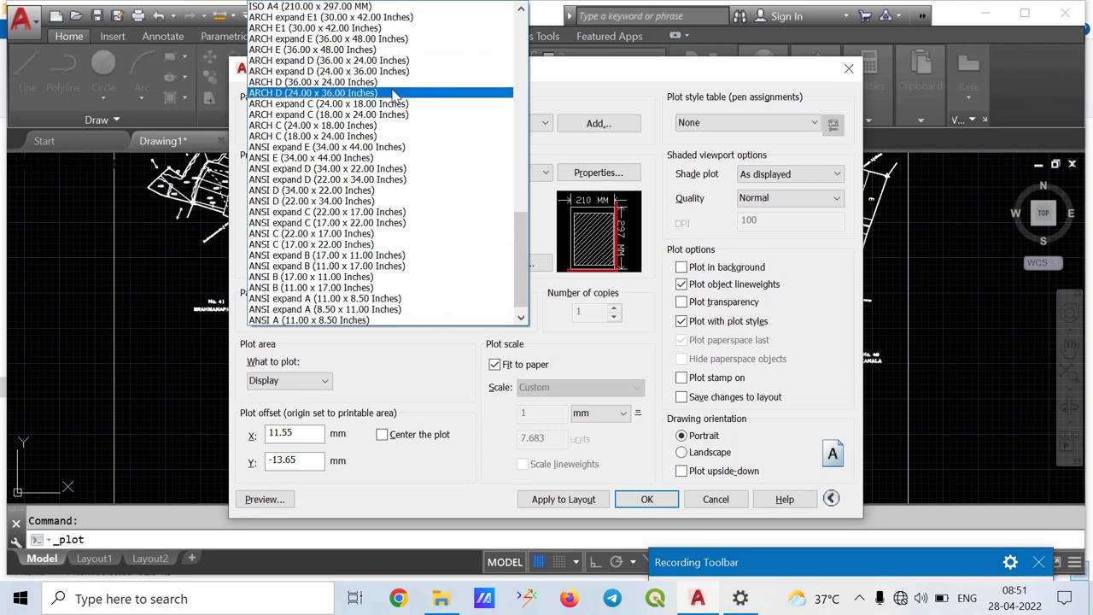
pyautogui.click(522, 9)
pyautogui.click(522, 8)
pyautogui.click(523, 9)
pyautogui.click(523, 8)
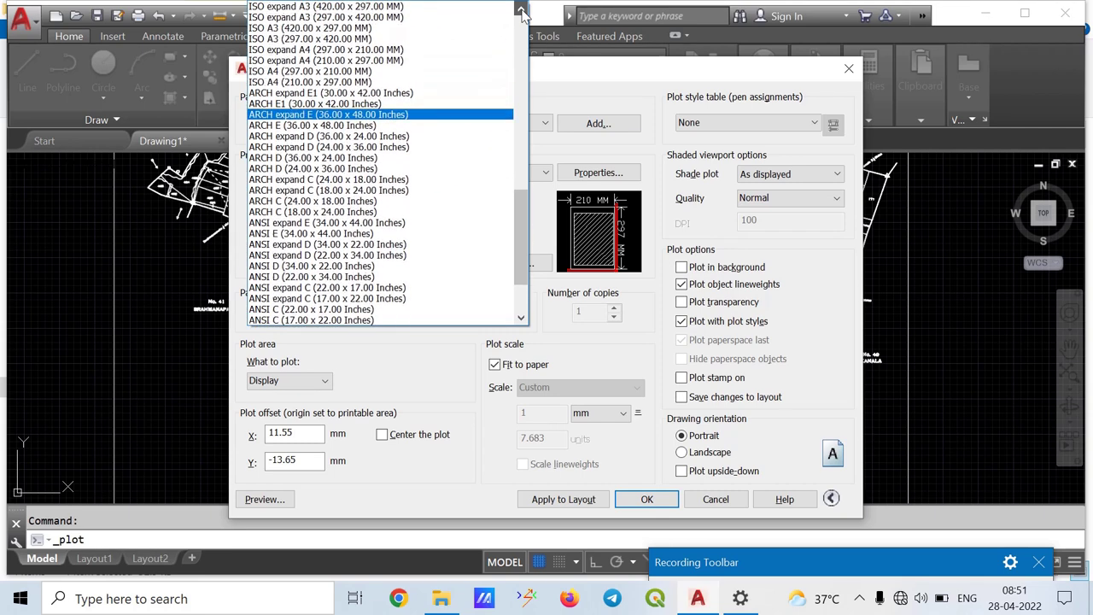
pyautogui.click(523, 8)
pyautogui.click(345, 39)
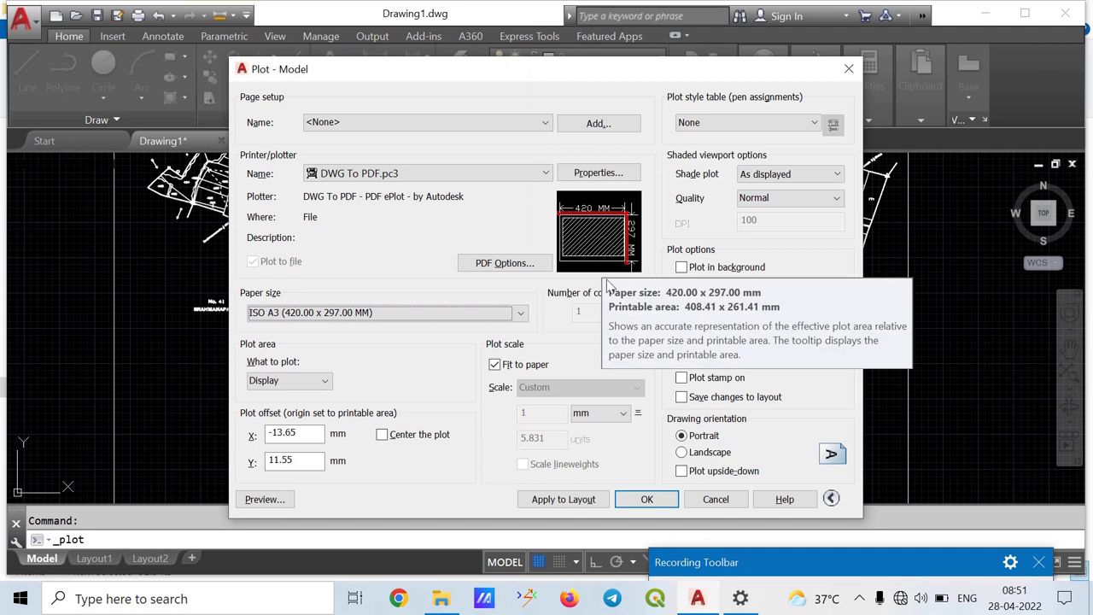
pyautogui.click(322, 381)
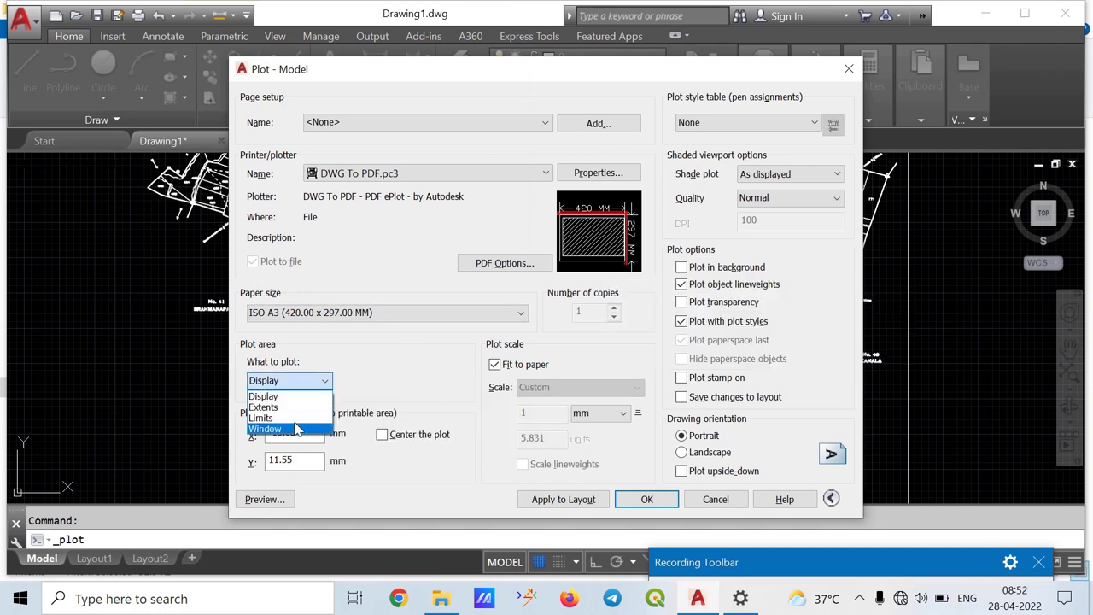
pyautogui.click(291, 429)
# Pick the plot window from the border's top-left corner to its bottom-right corner
pyautogui.scroll(-2, 465, 248)
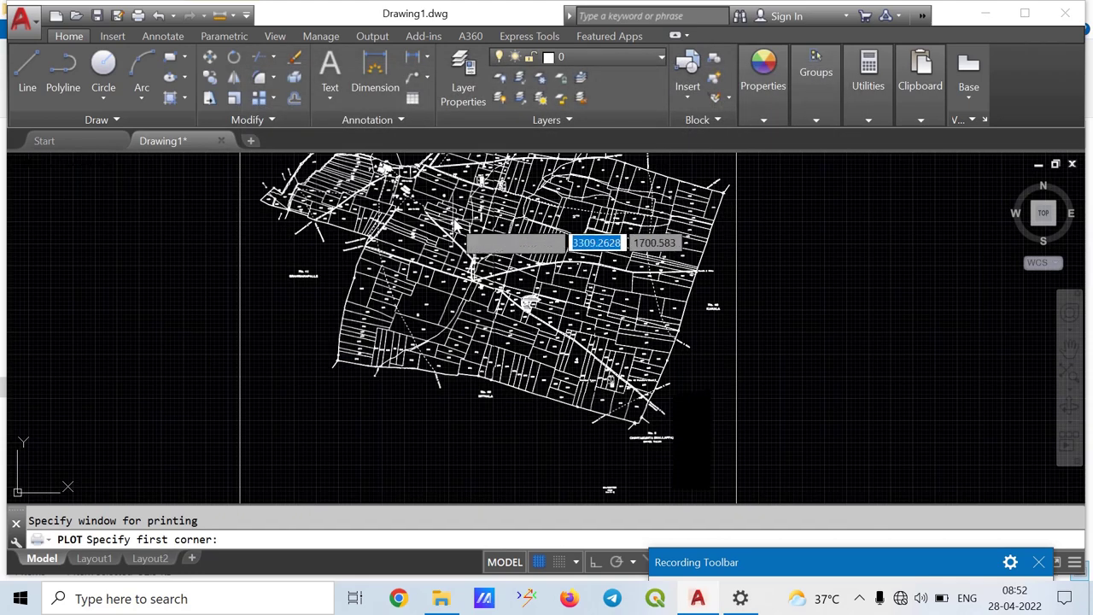
pyautogui.moveTo(465, 248)
pyautogui.mouseDown(button='middle')
pyautogui.moveTo(464, 269)
pyautogui.moveTo(487, 295)
pyautogui.mouseUp(button='middle')
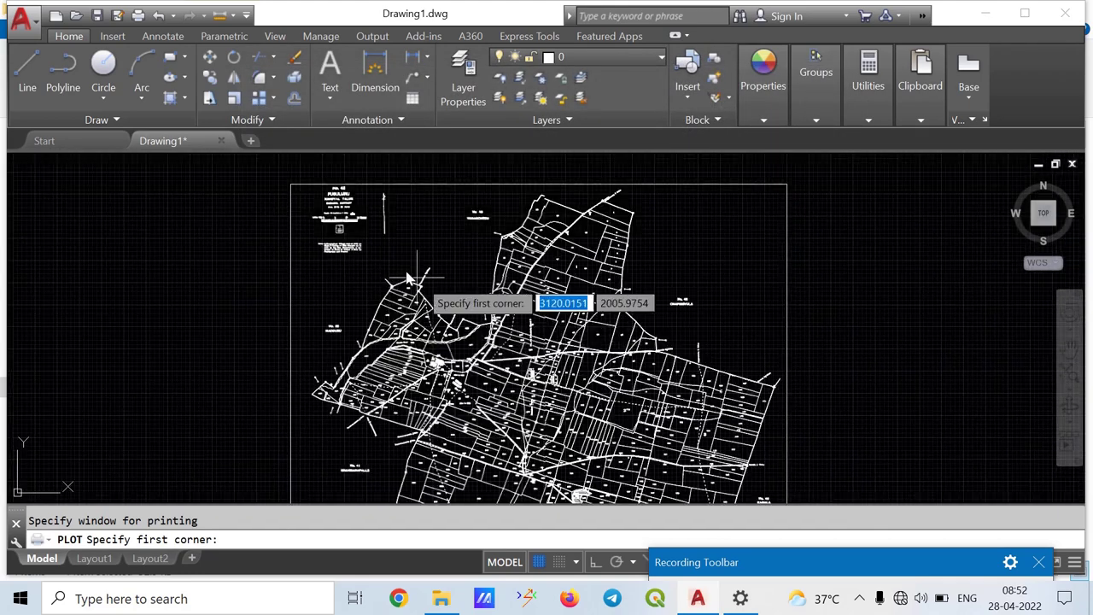
pyautogui.click(291, 185)
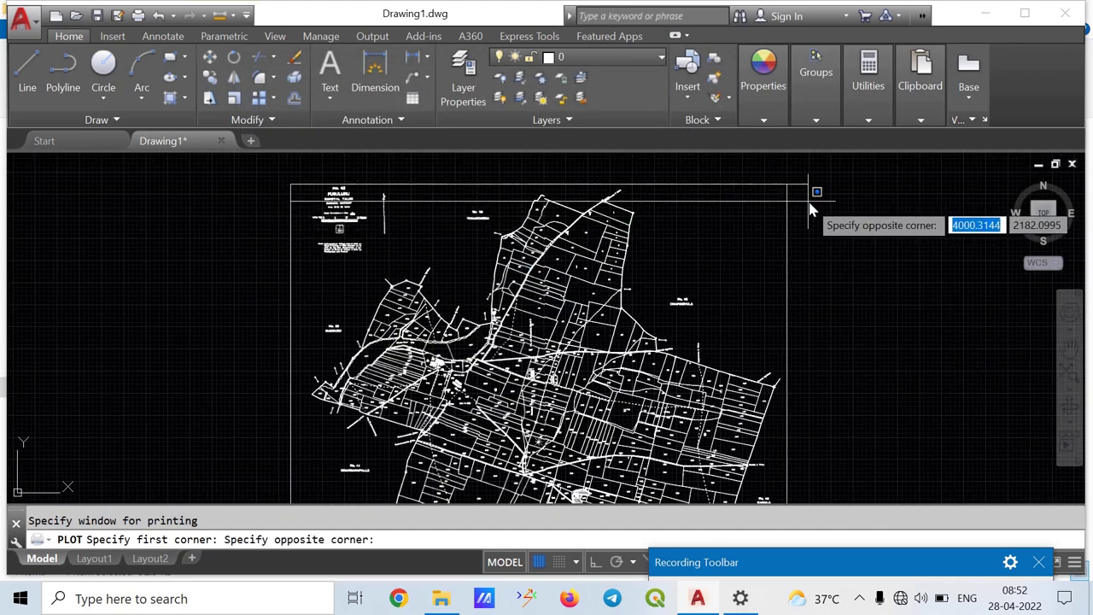
pyautogui.moveTo(781, 342)
pyautogui.mouseDown(button='middle')
pyautogui.moveTo(685, 191)
pyautogui.moveTo(632, 274)
pyautogui.mouseUp(button='middle')
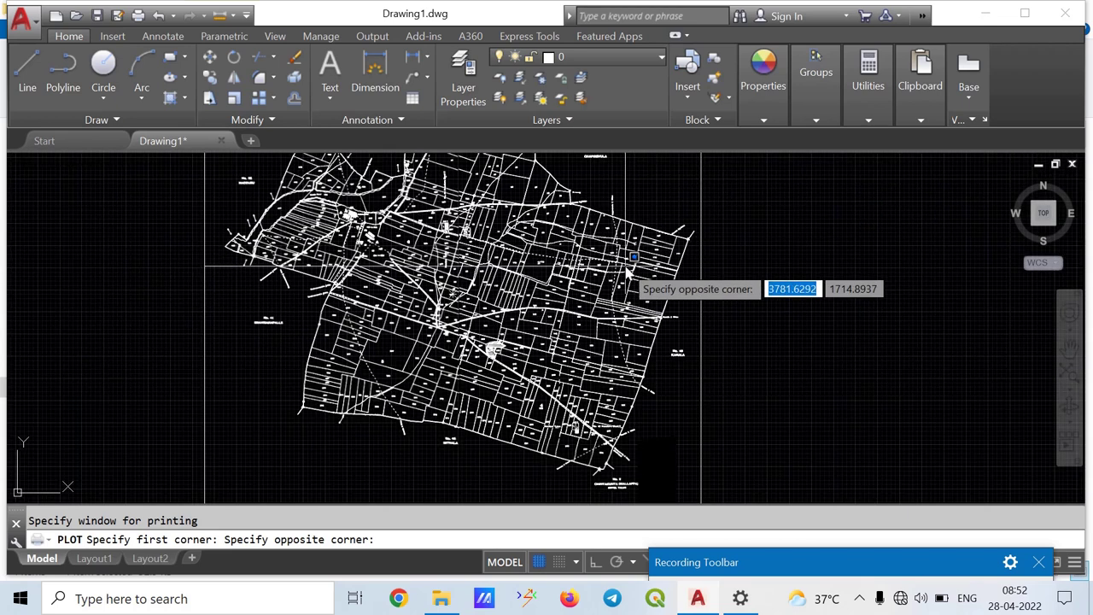
pyautogui.scroll(-3, 655, 386)
pyautogui.moveTo(655, 386); pyautogui.dragTo(601, 287, button='middle')
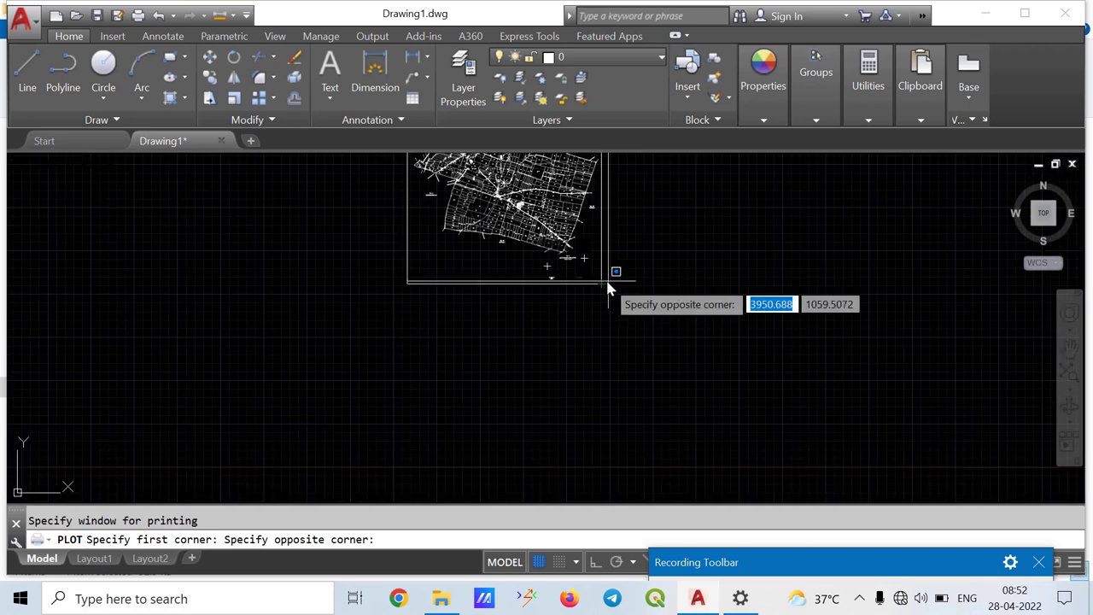
pyautogui.click(601, 285)
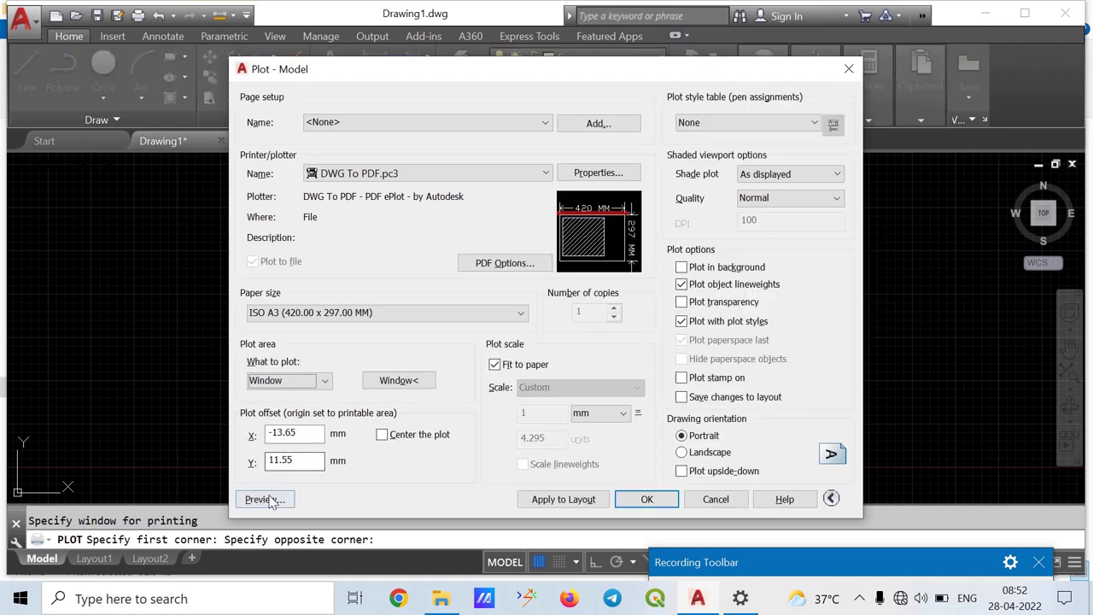
# Tick Center the plot and preview the map on the A3 sheet
pyautogui.click(395, 440)
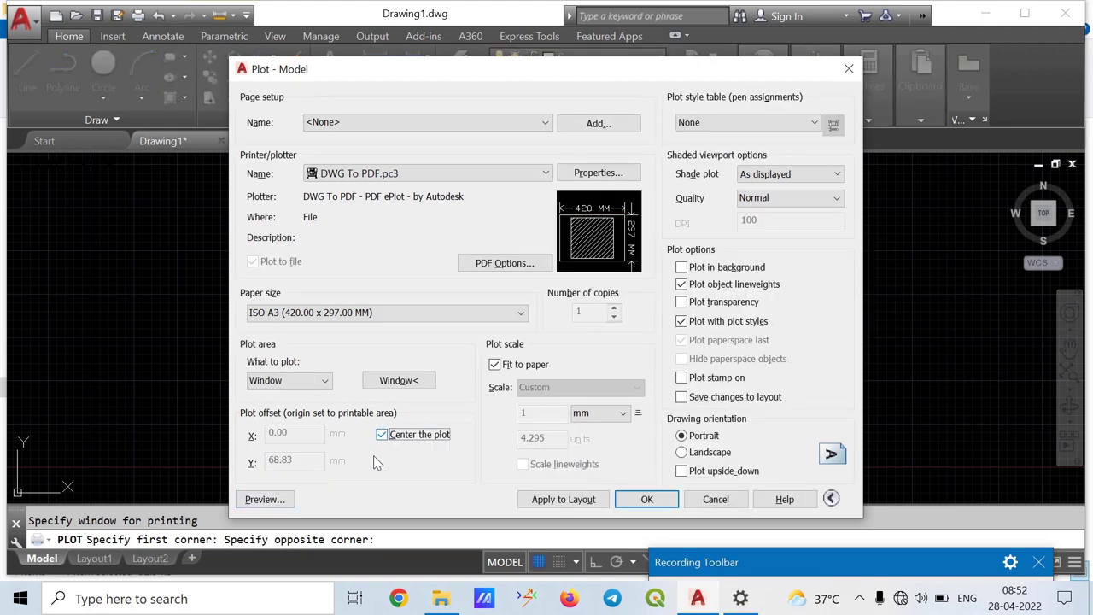
pyautogui.click(264, 499)
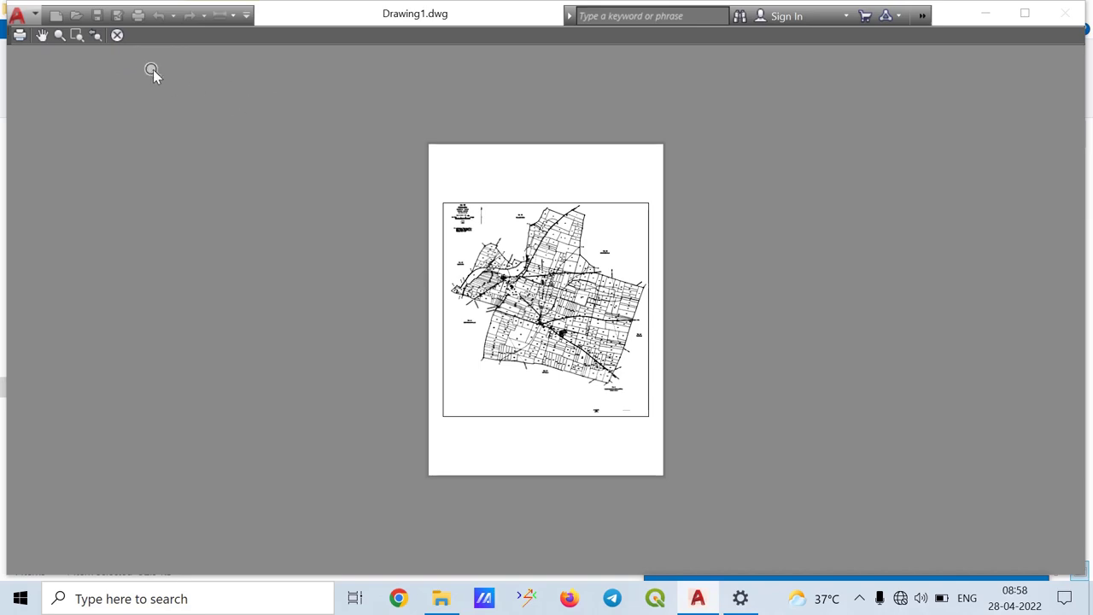
# Close the preview, select Portrait orientation, and cancel the Plot dialog without plotting
pyautogui.click(117, 36)
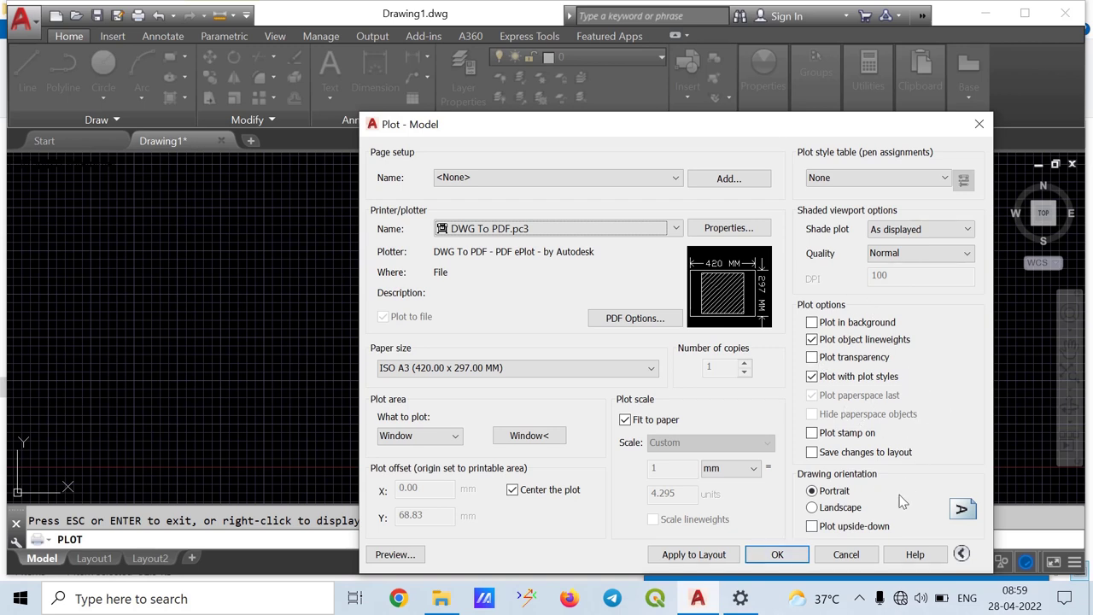
pyautogui.click(833, 491)
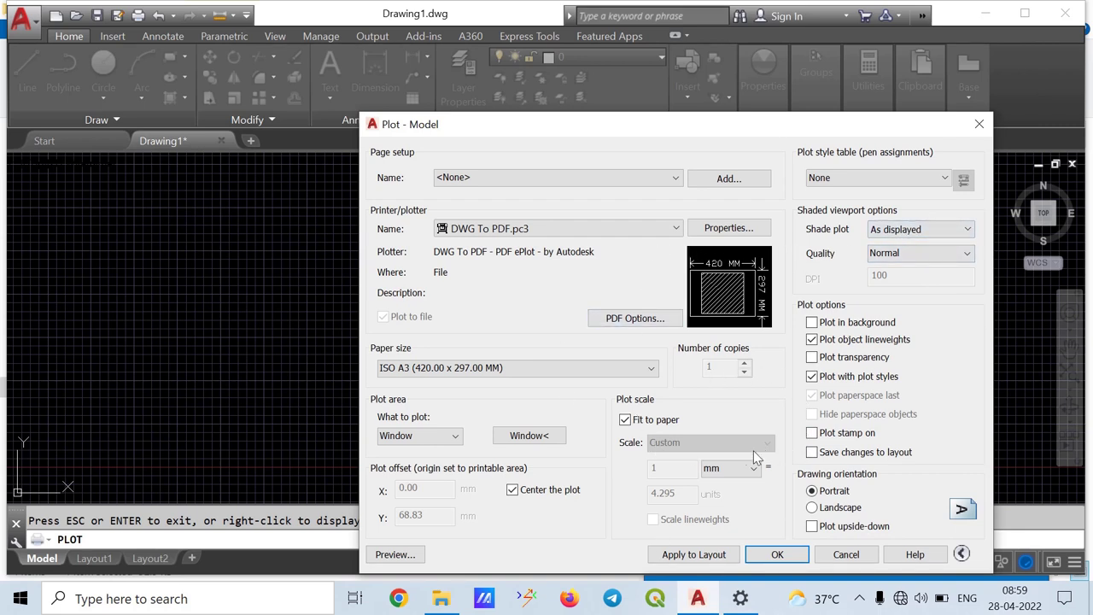
pyautogui.click(848, 555)
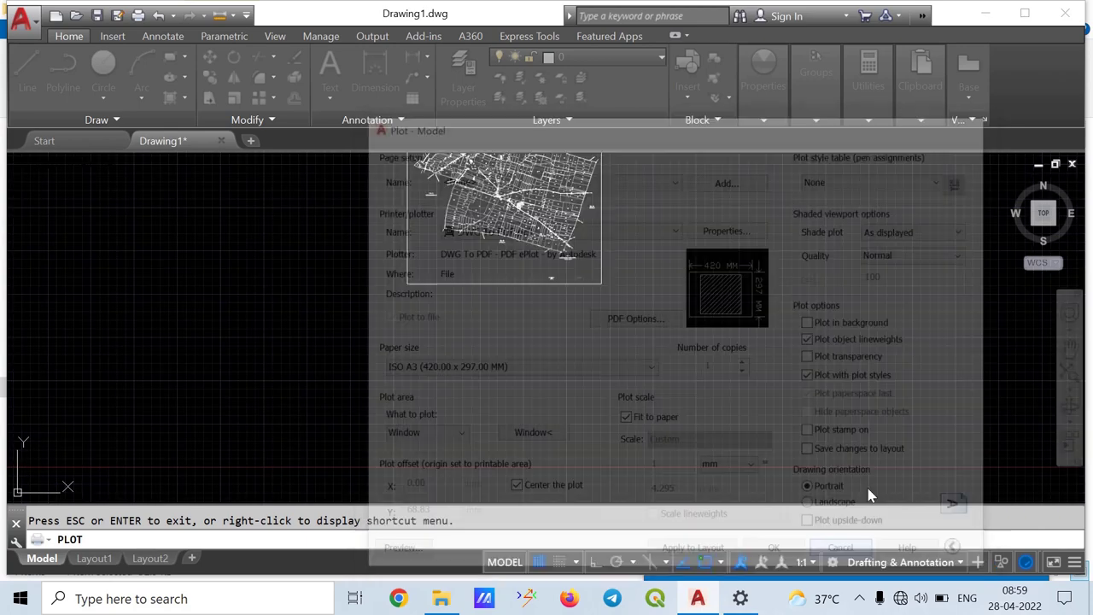
pyautogui.moveTo(505, 208); pyautogui.dragTo(519, 325, button='middle')
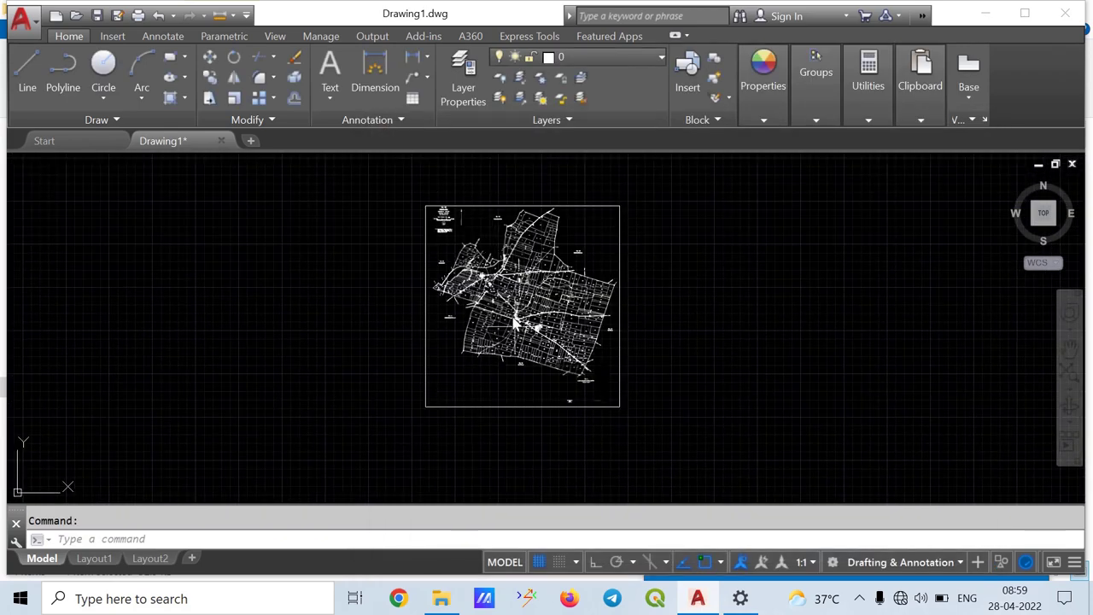
pyautogui.scroll(5, 512, 236)
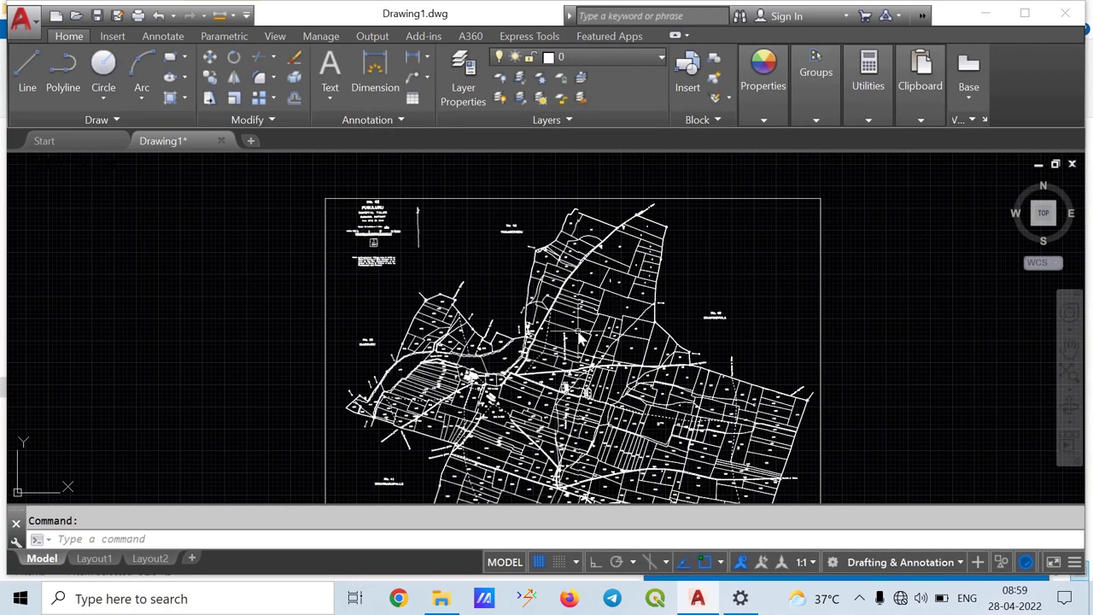
pyautogui.scroll(1, 541, 310)
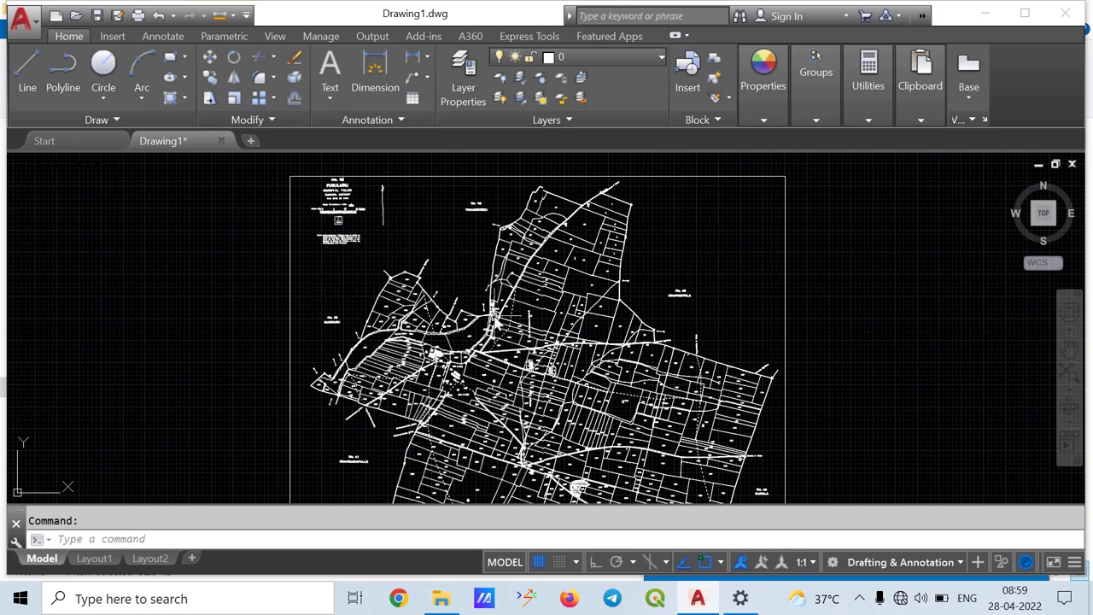
pyautogui.moveTo(503, 320); pyautogui.dragTo(417, 283, button='middle')
pyautogui.scroll(-2, 458, 264)
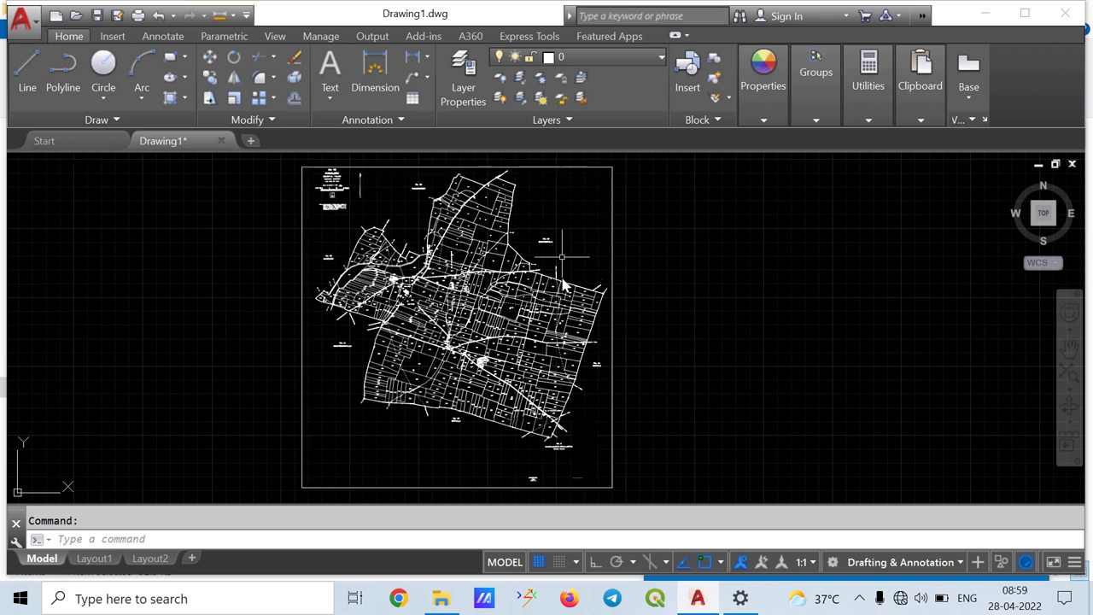
pyautogui.click(693, 187)
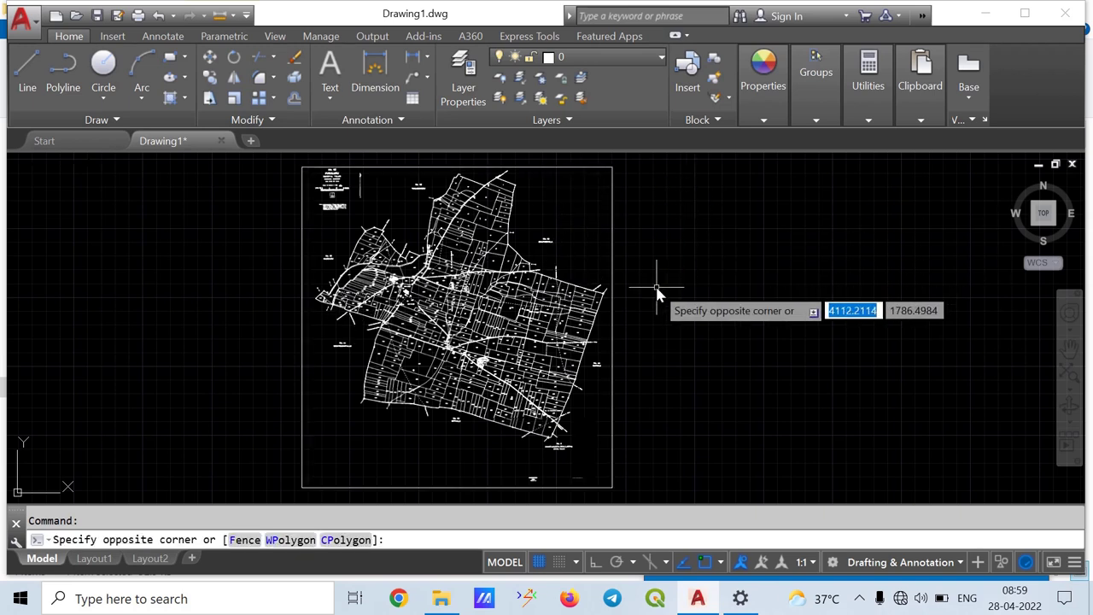
pyautogui.click(836, 232)
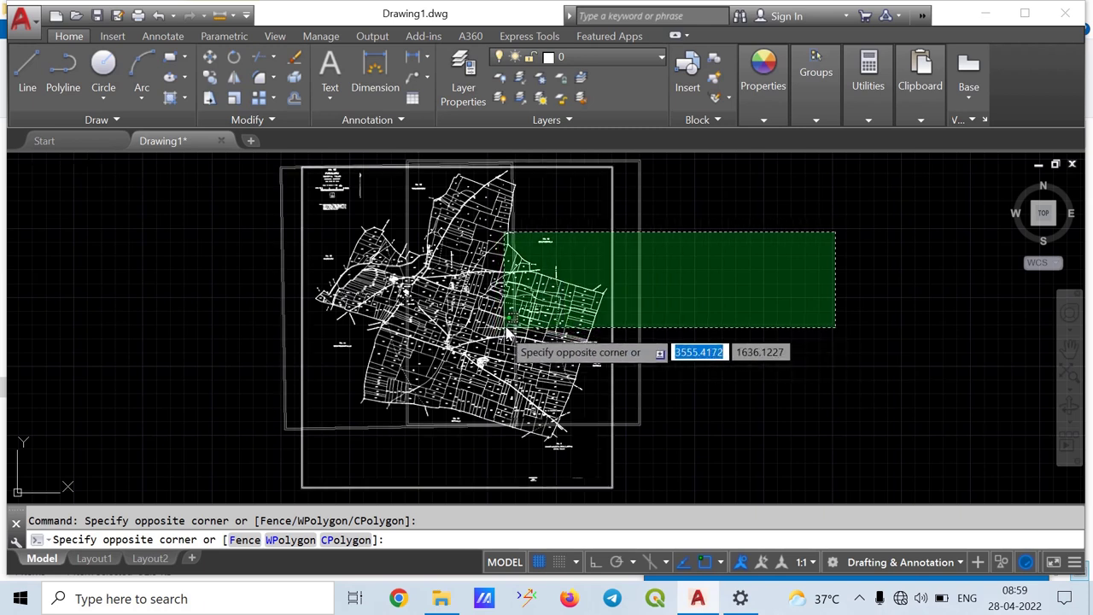
pyautogui.click(718, 302)
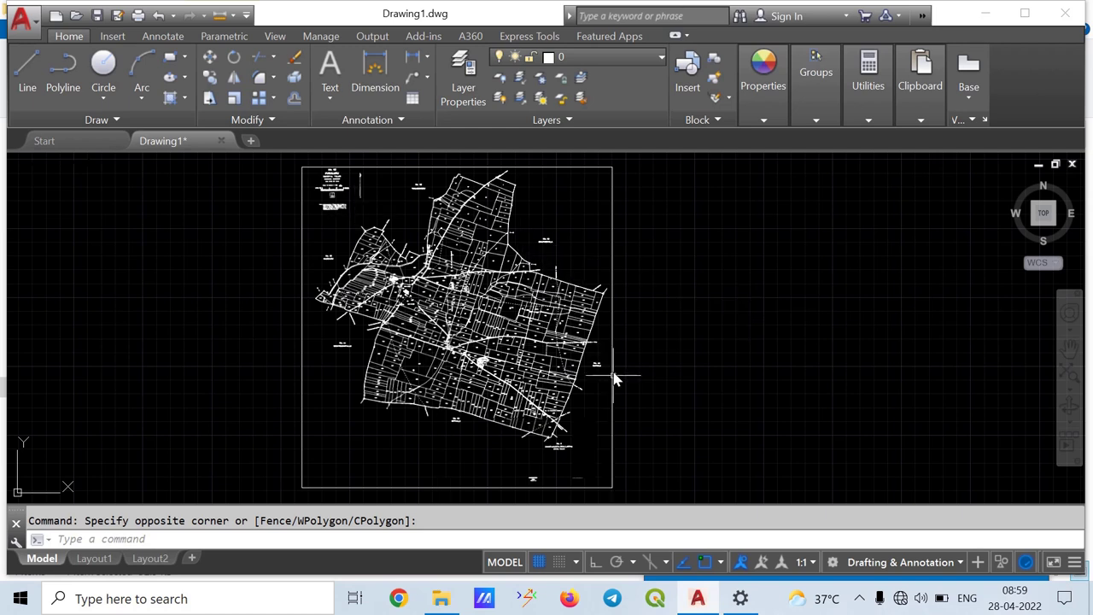
pyautogui.scroll(2, 508, 461)
pyautogui.scroll(2, 508, 461)
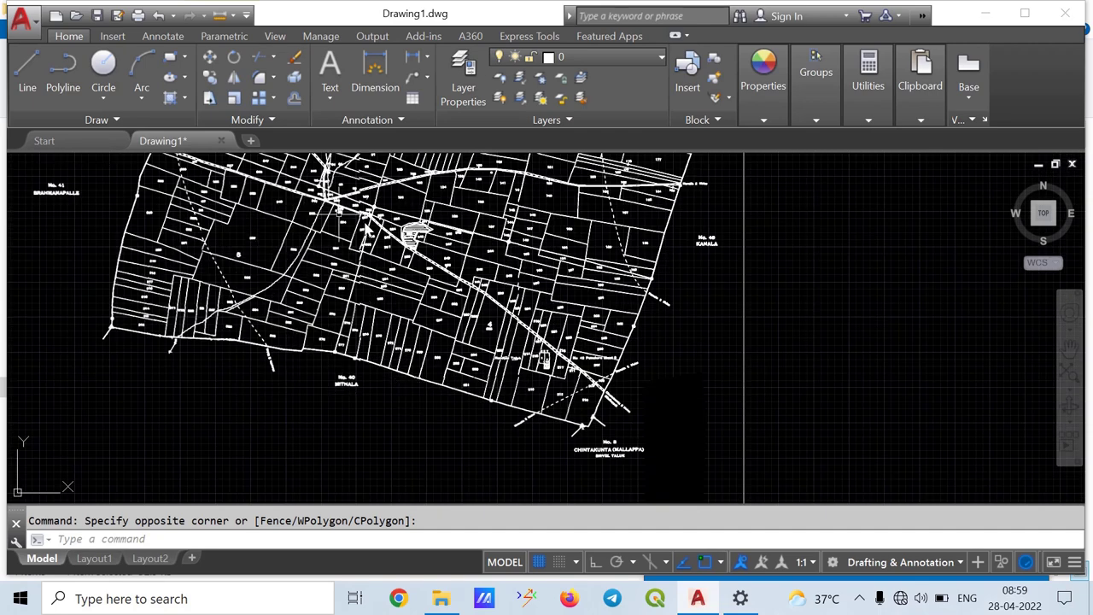
pyautogui.scroll(2, 451, 415)
pyautogui.moveTo(382, 257); pyautogui.dragTo(408, 319, button='middle')
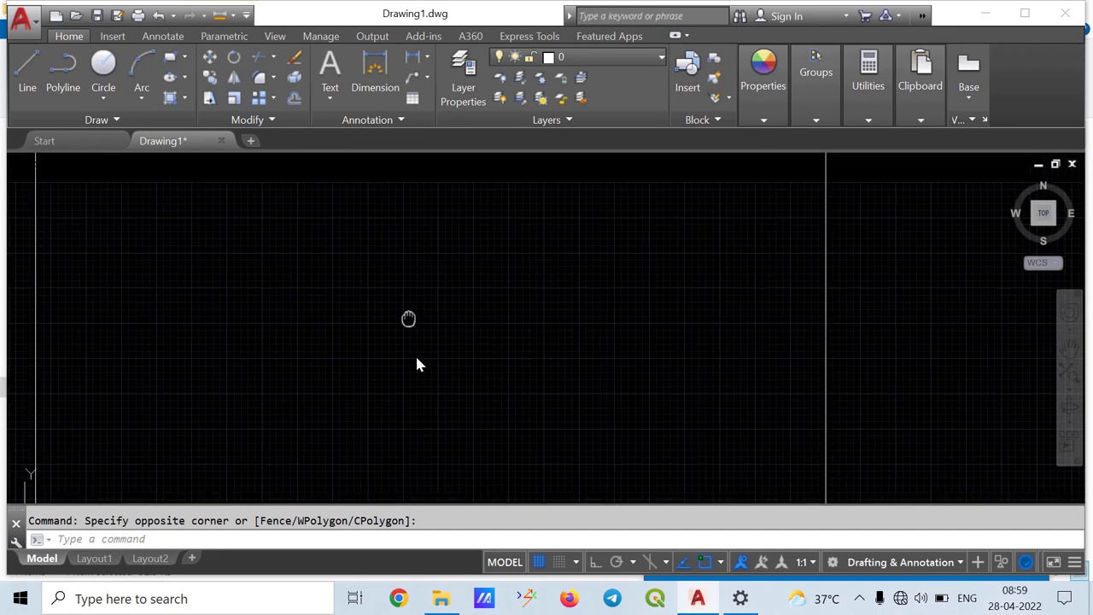
pyautogui.middleClick(417, 364)
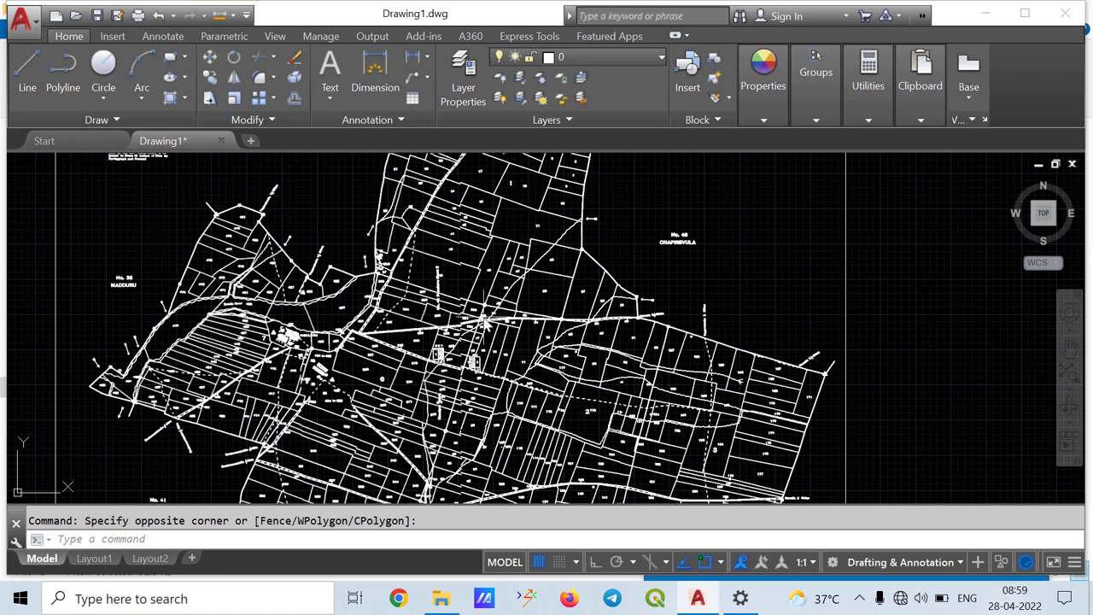
pyautogui.moveTo(534, 346); pyautogui.dragTo(485, 253, button='middle')
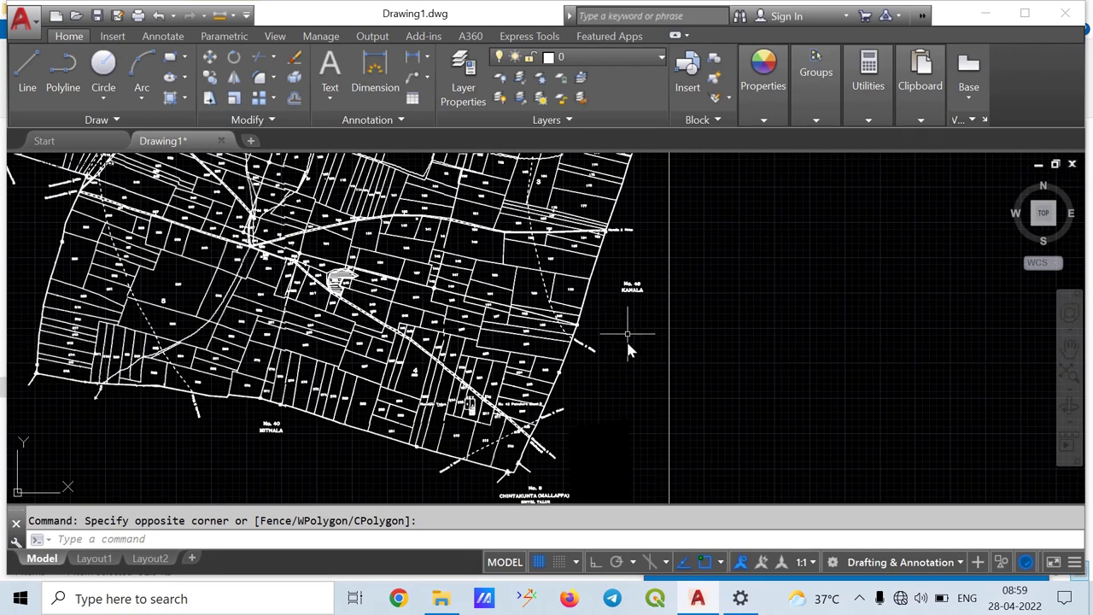
pyautogui.moveTo(626, 339); pyautogui.dragTo(521, 285, button='middle')
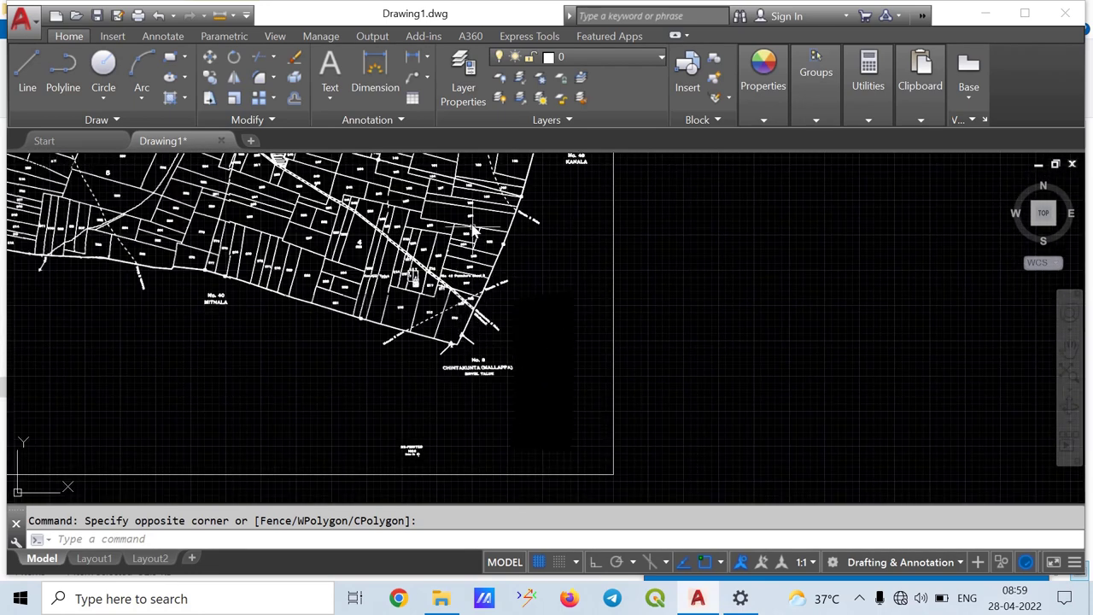
pyautogui.moveTo(488, 184); pyautogui.dragTo(551, 247, button='middle')
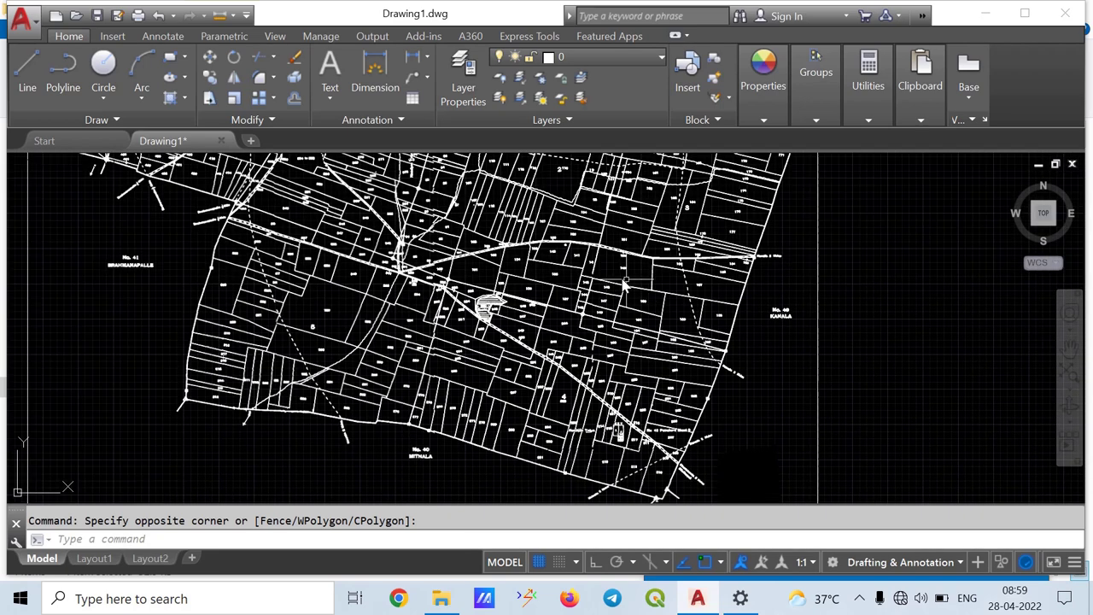
pyautogui.scroll(-2, 660, 237)
pyautogui.moveTo(659, 237); pyautogui.dragTo(666, 344, button='middle')
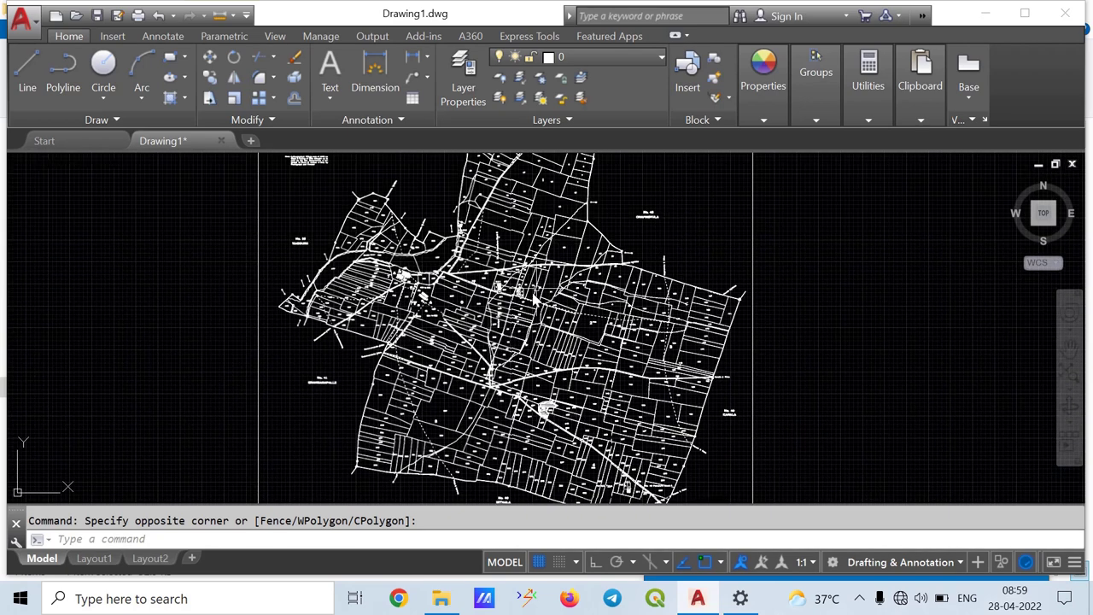
pyautogui.scroll(-2, 574, 350)
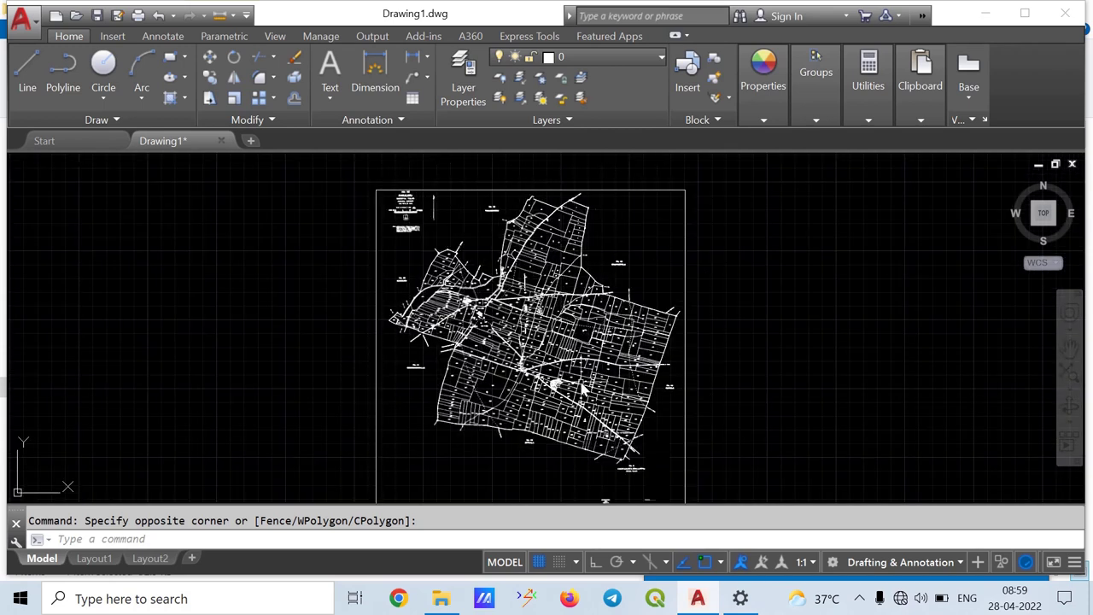
pyautogui.moveTo(582, 379); pyautogui.dragTo(539, 335, button='middle')
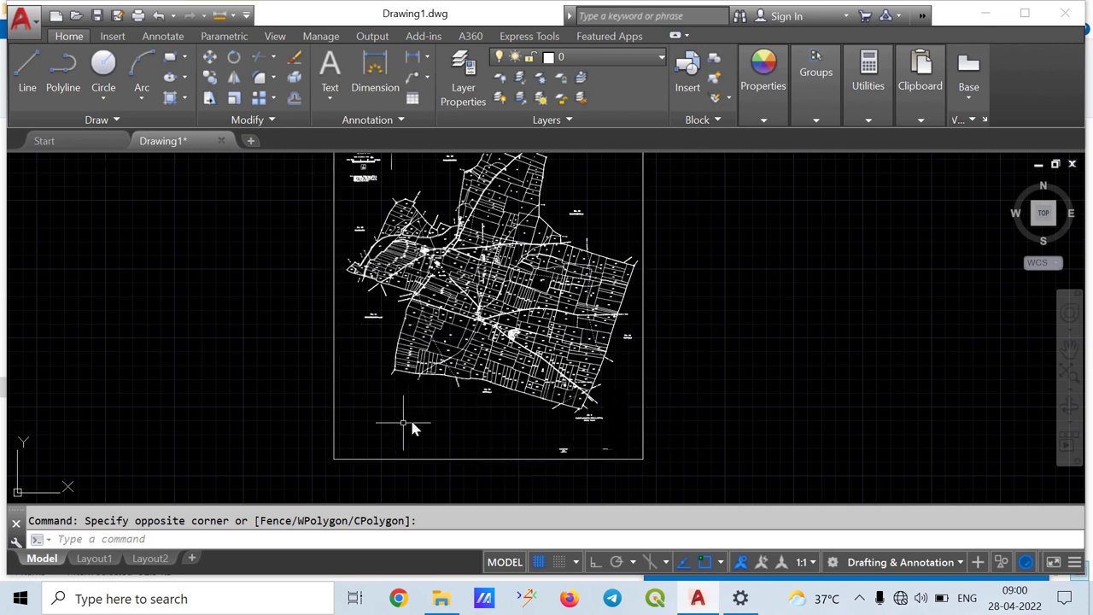
pyautogui.moveTo(628, 390); pyautogui.dragTo(637, 452)
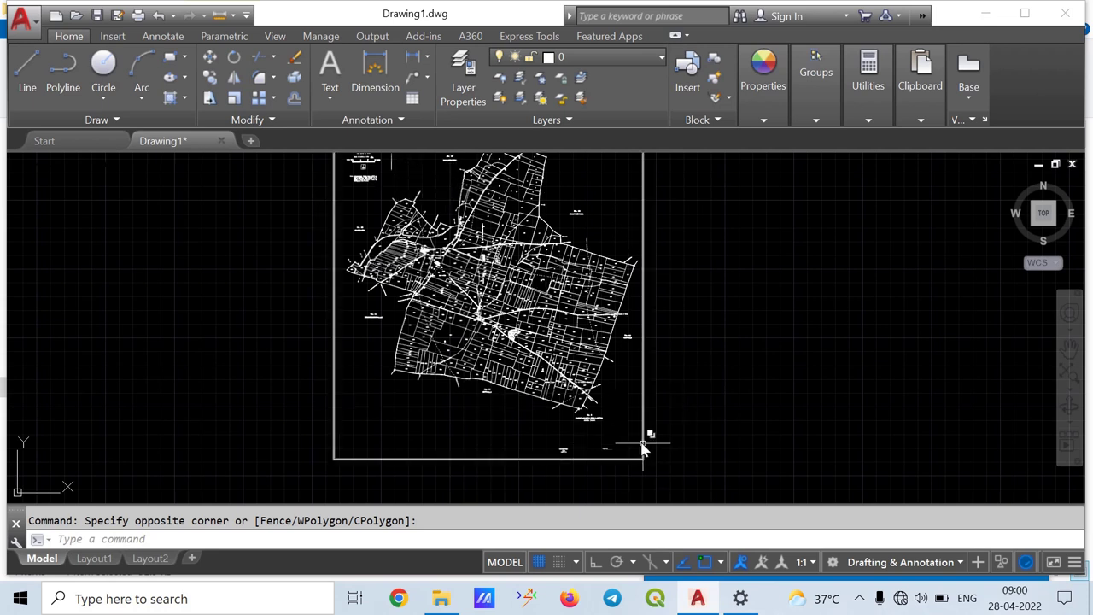
pyautogui.moveTo(628, 389); pyautogui.dragTo(624, 402)
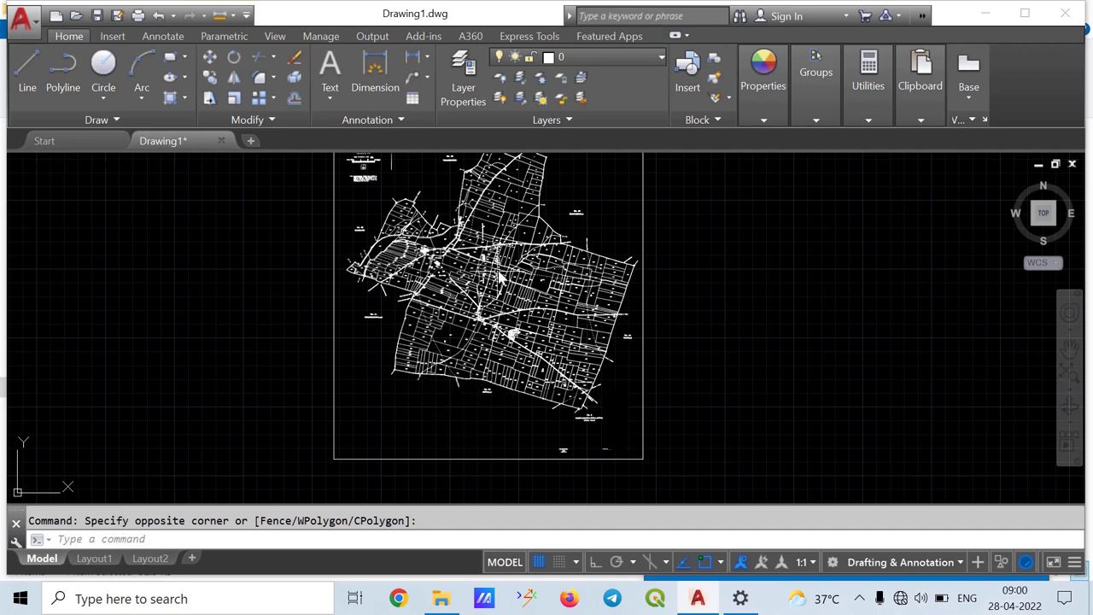
pyautogui.moveTo(515, 212); pyautogui.dragTo(586, 325, button='middle')
pyautogui.scroll(2, 620, 362)
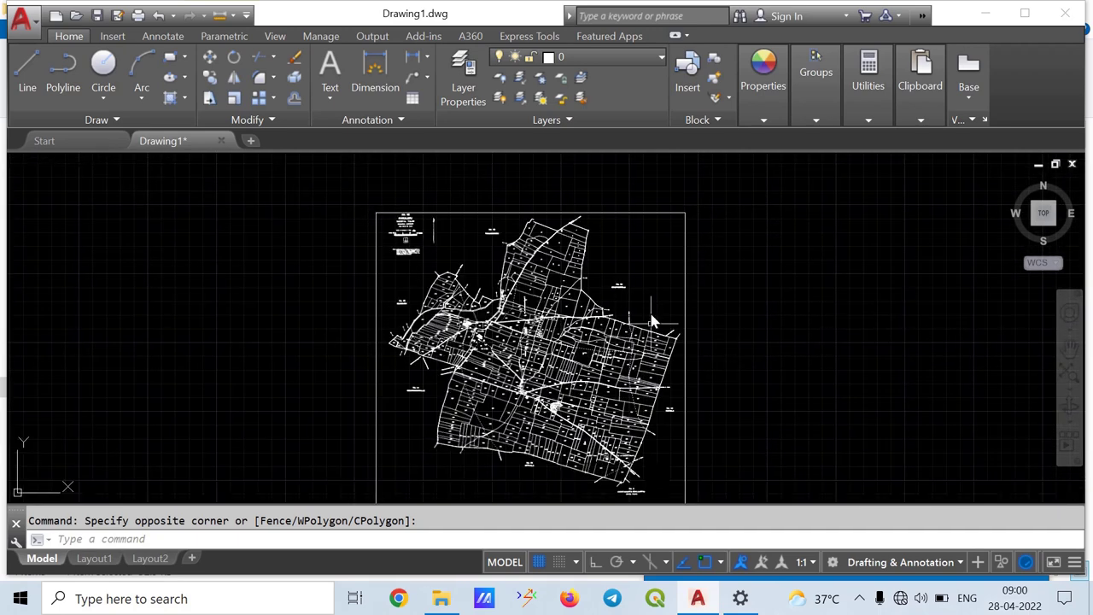
pyautogui.scroll(2, 483, 324)
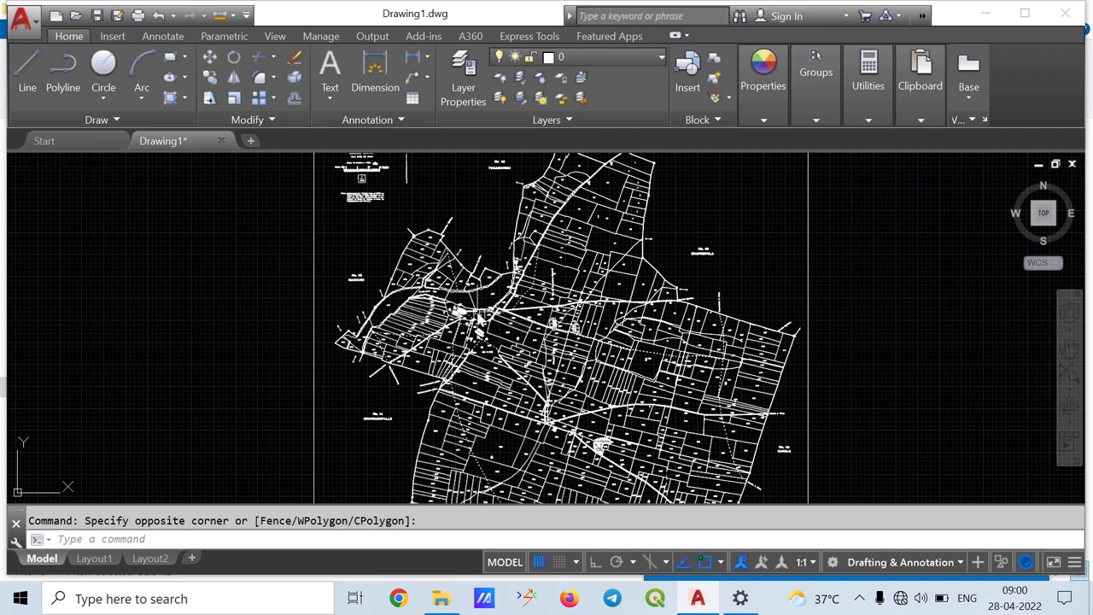
pyautogui.scroll(3, 482, 324)
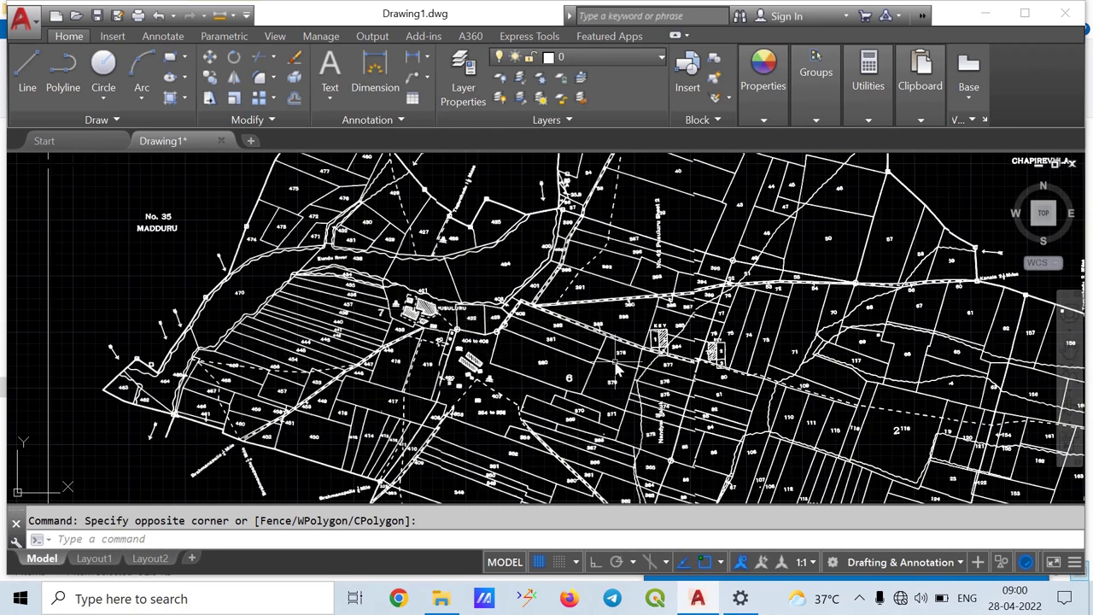
pyautogui.moveTo(616, 366)
pyautogui.mouseDown(button='middle')
pyautogui.moveTo(547, 345)
pyautogui.moveTo(513, 256)
pyautogui.mouseUp(button='middle')
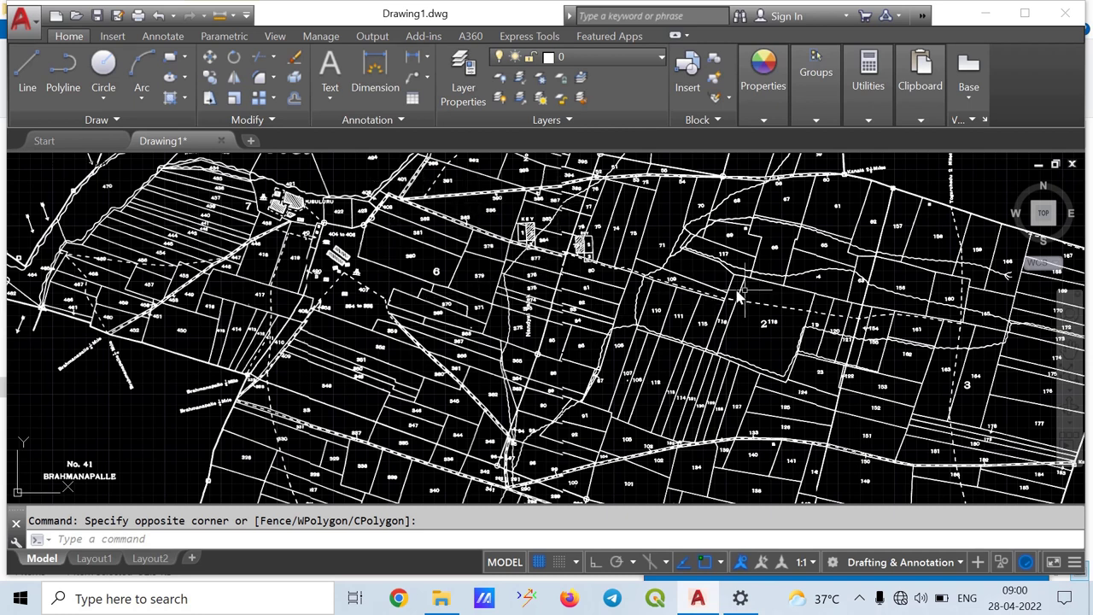
pyautogui.moveTo(800, 289); pyautogui.dragTo(697, 273, button='middle')
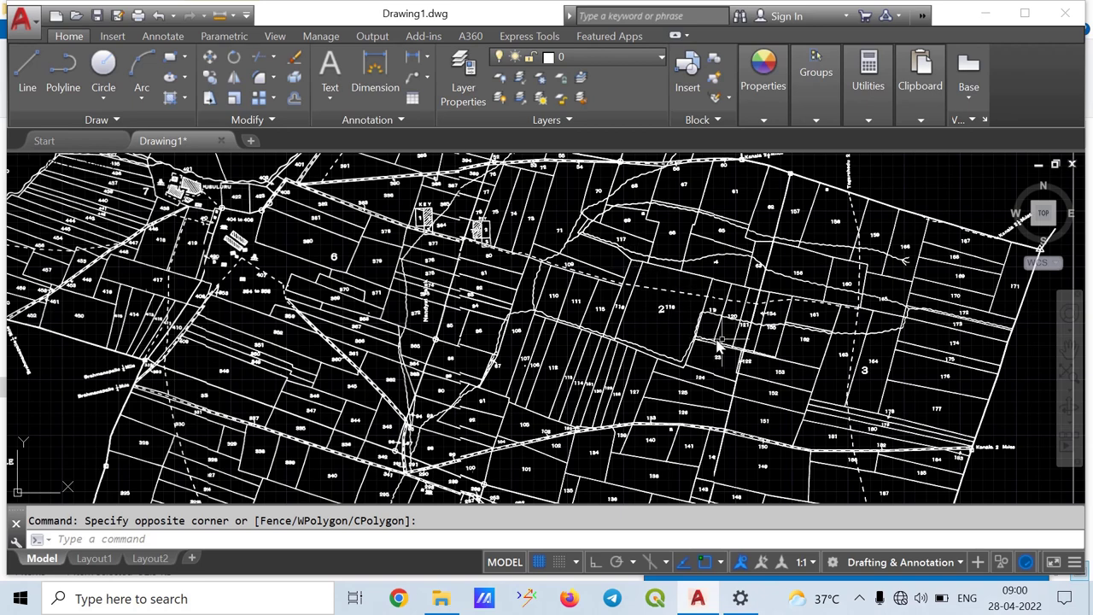
pyautogui.scroll(-2, 694, 327)
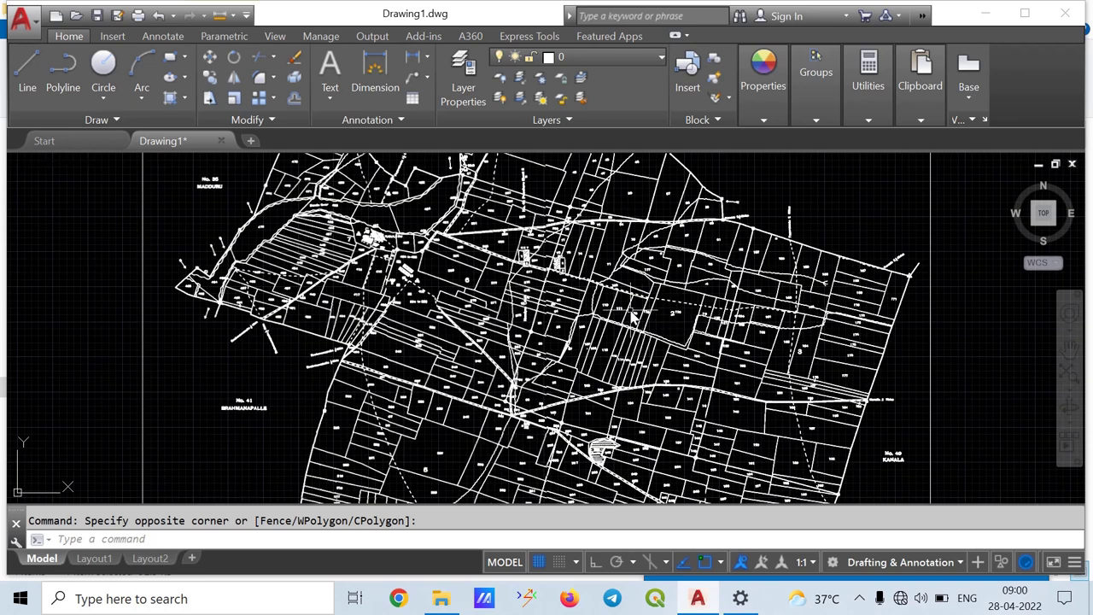
pyautogui.scroll(-3, 626, 316)
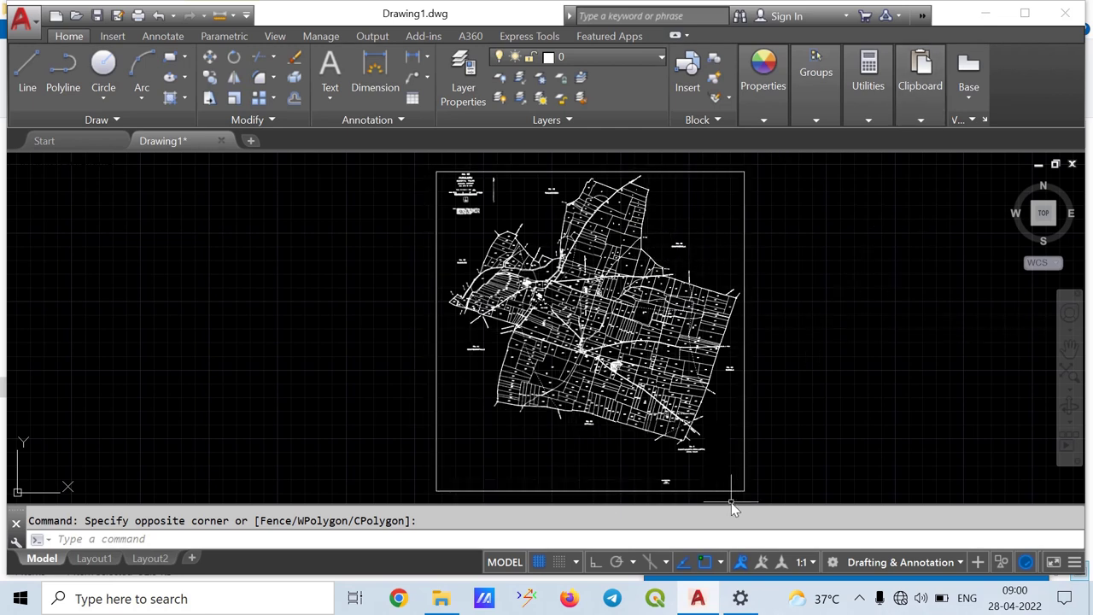
pyautogui.click(859, 599)
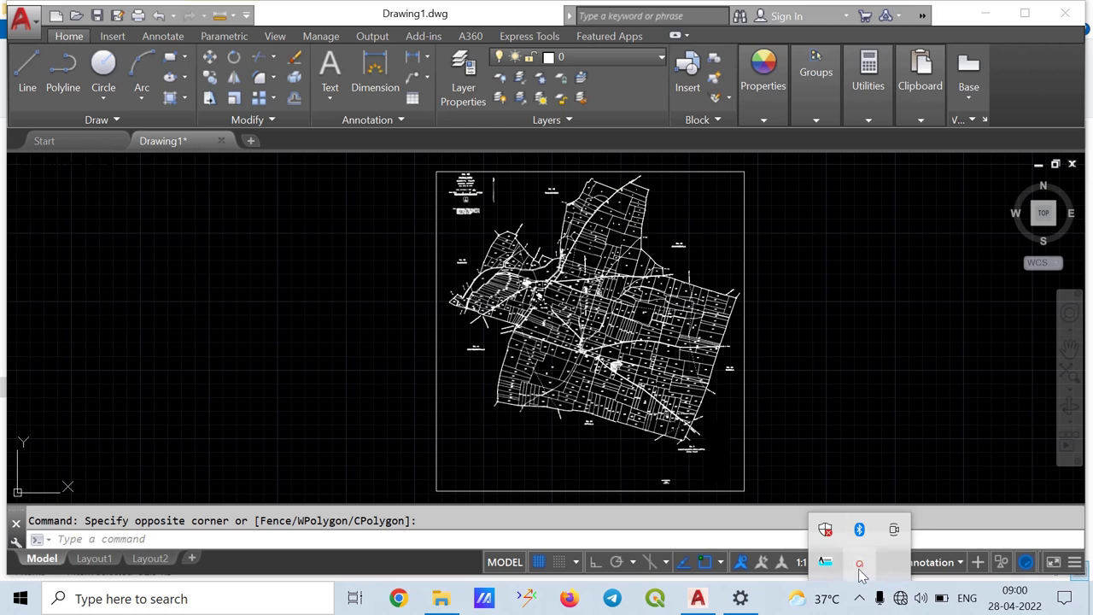
pyautogui.click(864, 602)
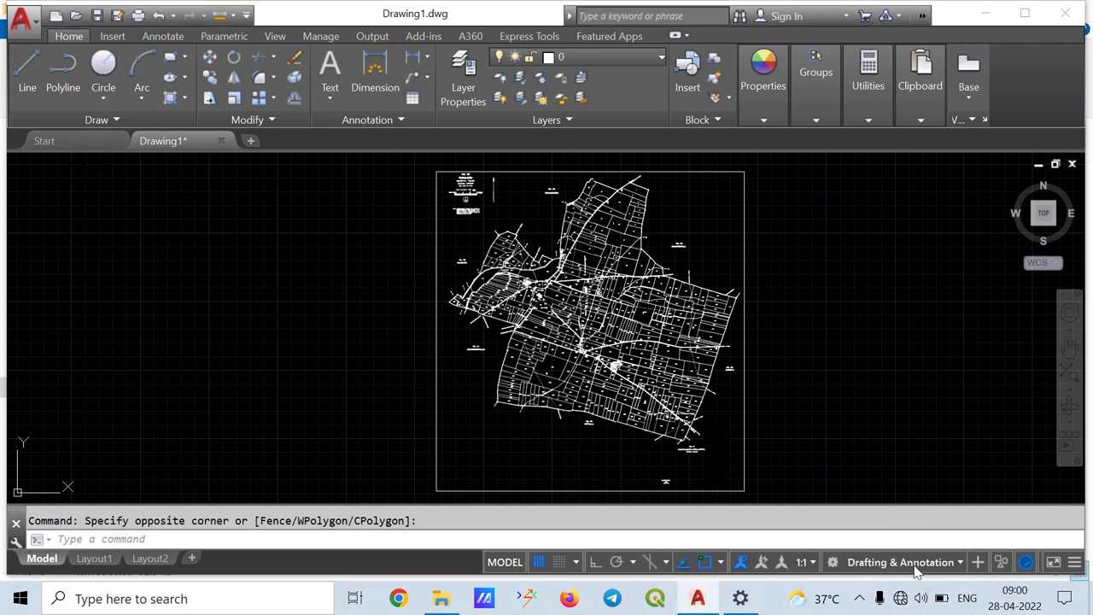
pyautogui.click(859, 598)
pyautogui.click(859, 570)
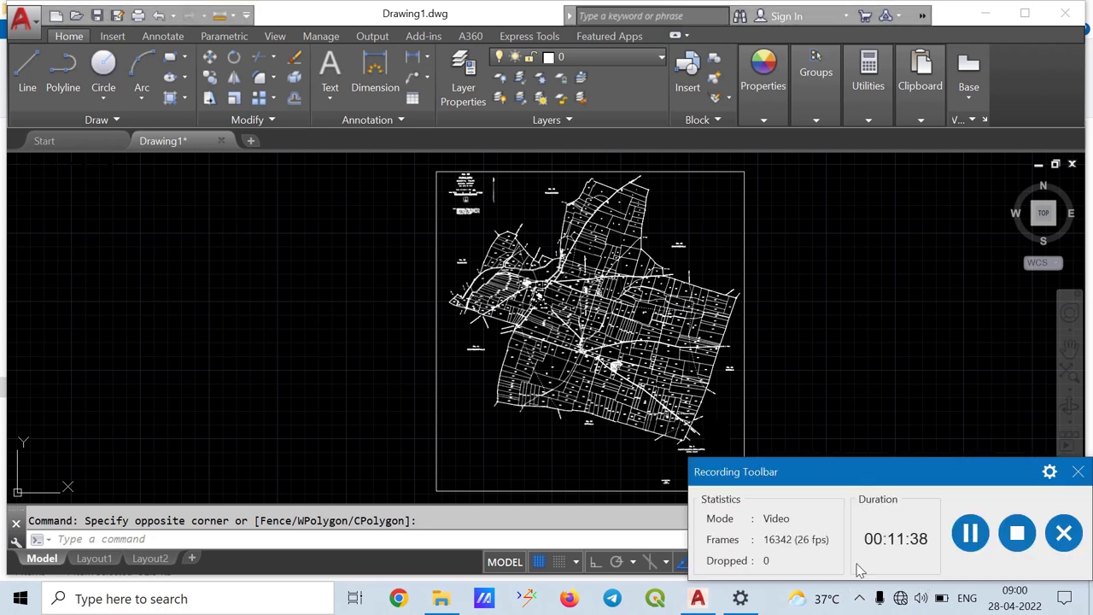